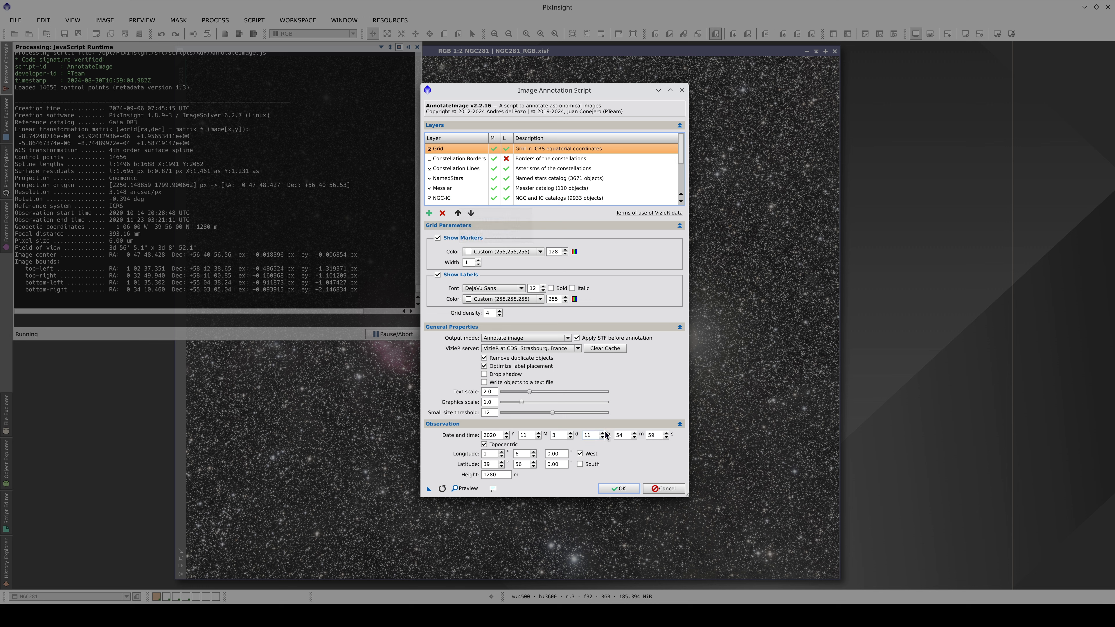
Generate the annotated copy of NGC281 with STF applied before annotation, and inspect the NGC281 and IC1590 labels.
{"action": "left_click", "coordinate": [613, 490]}
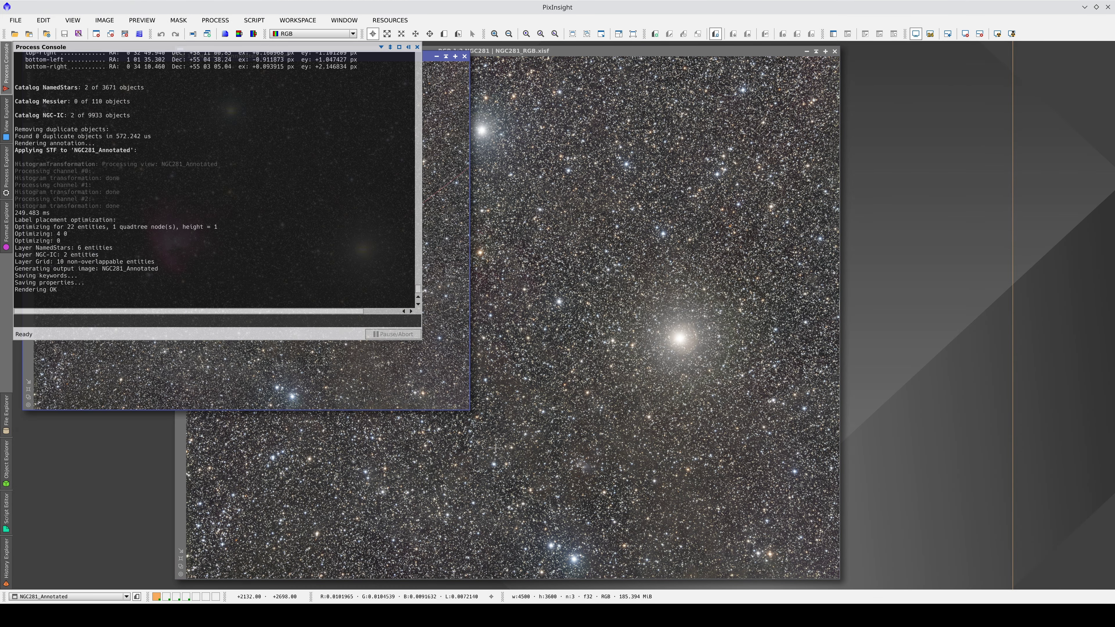
{"action": "key", "text": "ctrl+1"}
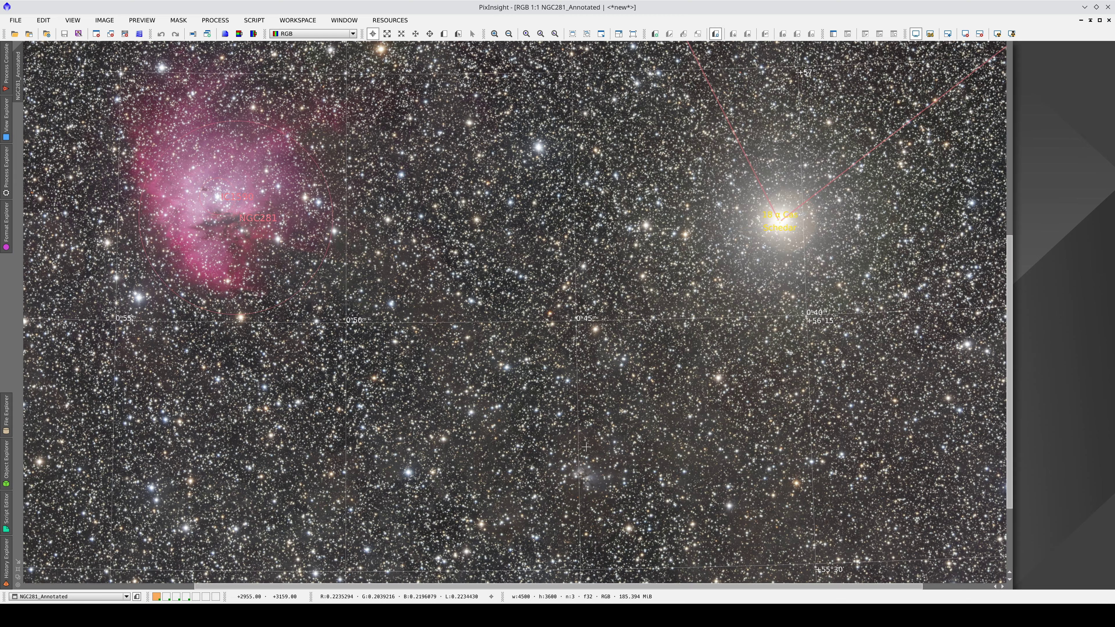
{"action": "left_click_drag", "start_coordinate": [721, 525], "coordinate": [460, 331]}
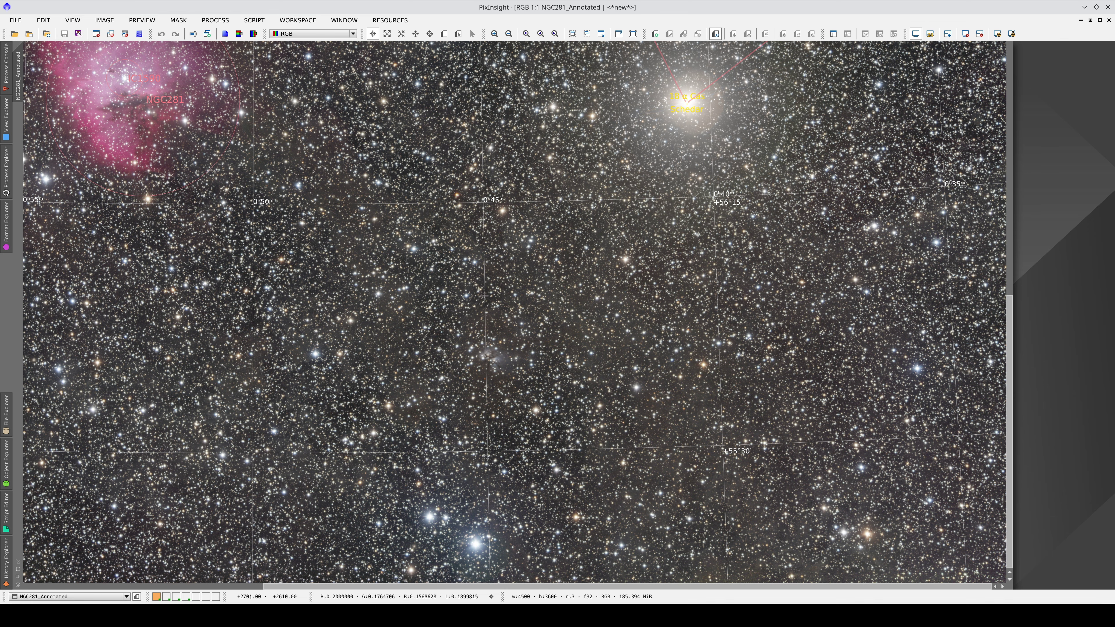
{"action": "left_click_drag", "start_coordinate": [259, 100], "coordinate": [544, 262]}
{"action": "scroll", "coordinate": [445, 236], "scroll_direction": "up", "scroll_amount": 1}
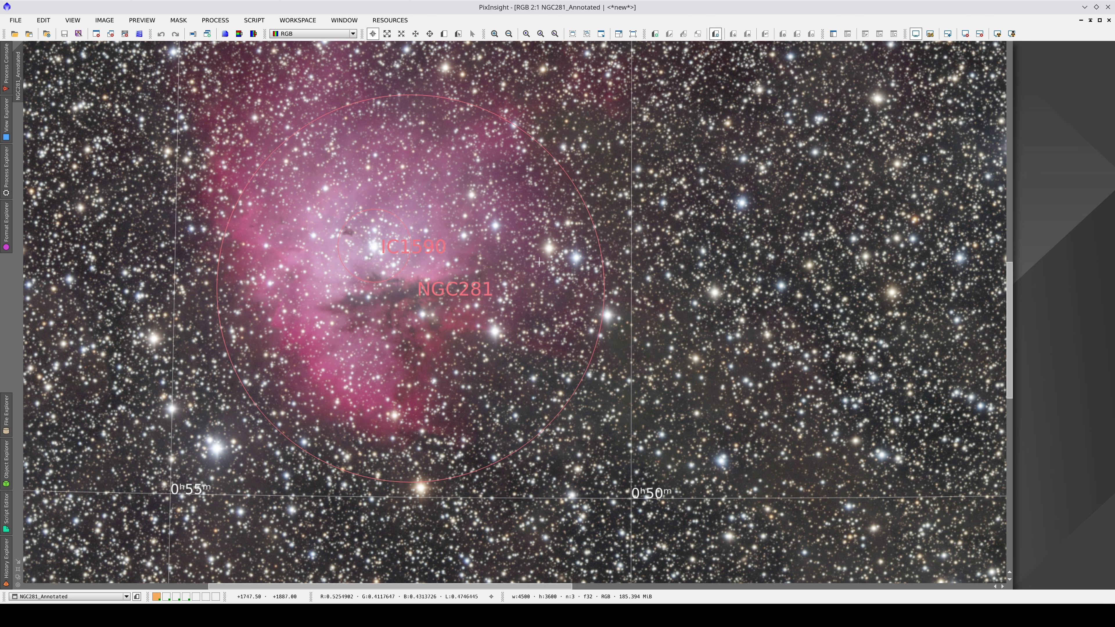
{"action": "scroll", "coordinate": [863, 309], "scroll_direction": "down", "scroll_amount": 3}
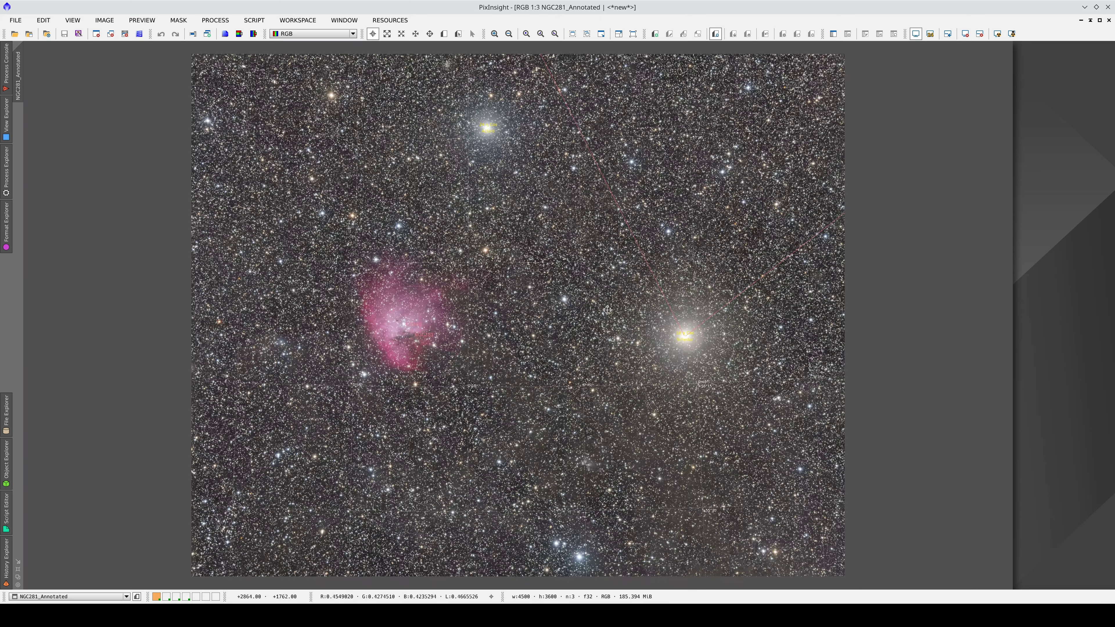
{"action": "scroll", "coordinate": [640, 328], "scroll_direction": "up", "scroll_amount": 2}
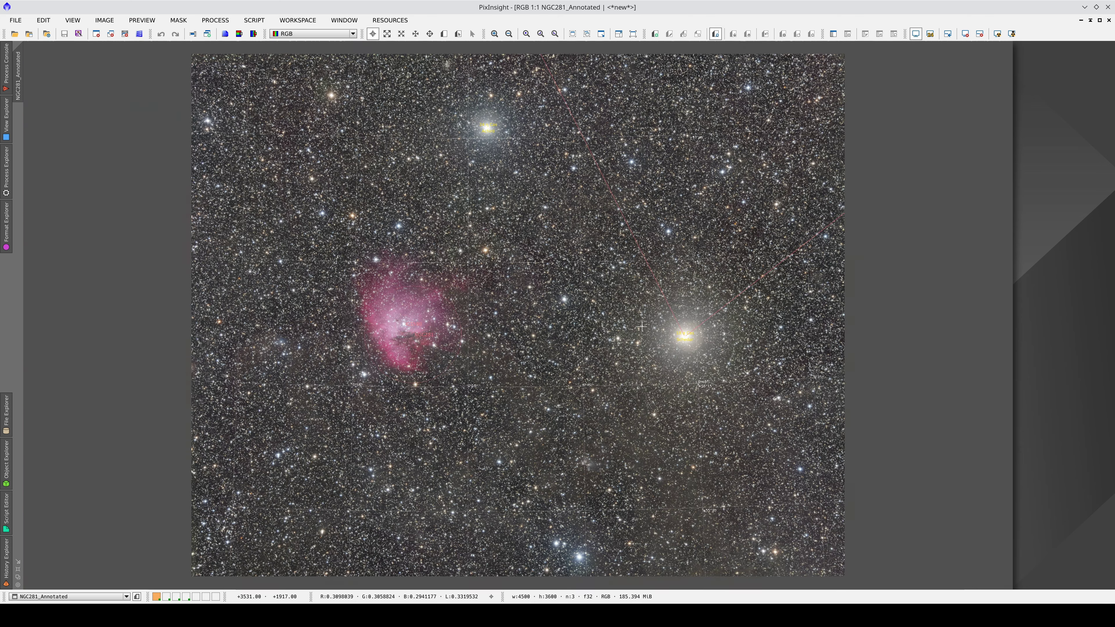
Examine the named star labels, constellation lines and coordinate grid for legibility against the stretched star field.
{"action": "key", "text": "space"}
{"action": "left_click_drag", "start_coordinate": [737, 338], "coordinate": [630, 347]}
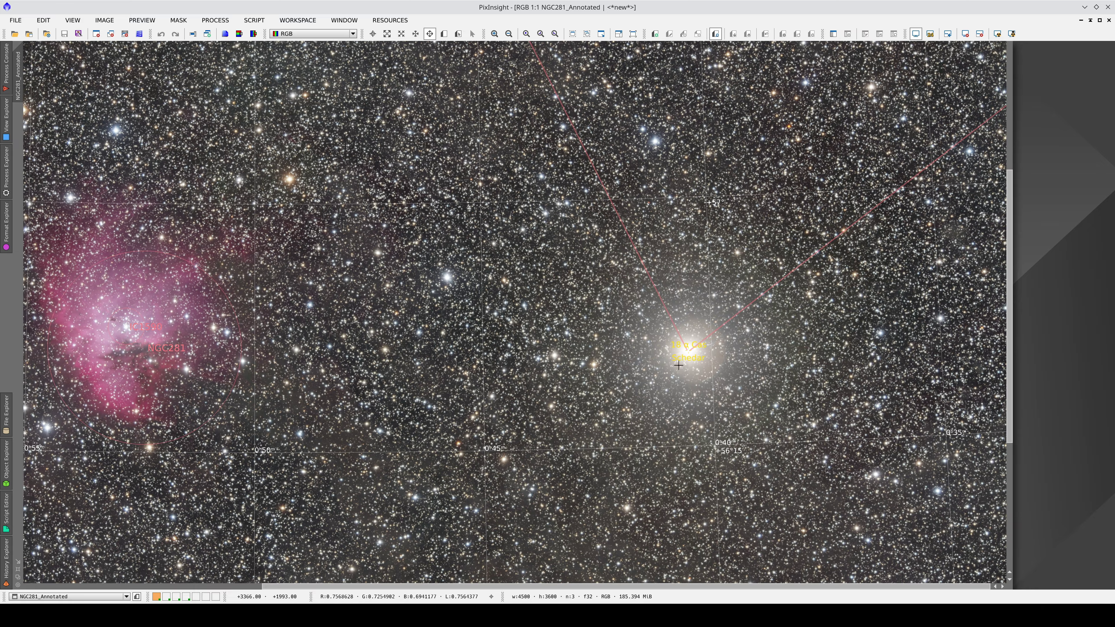
{"action": "scroll", "coordinate": [683, 363], "scroll_direction": "up", "scroll_amount": 3}
{"action": "scroll", "coordinate": [682, 363], "scroll_direction": "down", "scroll_amount": 2}
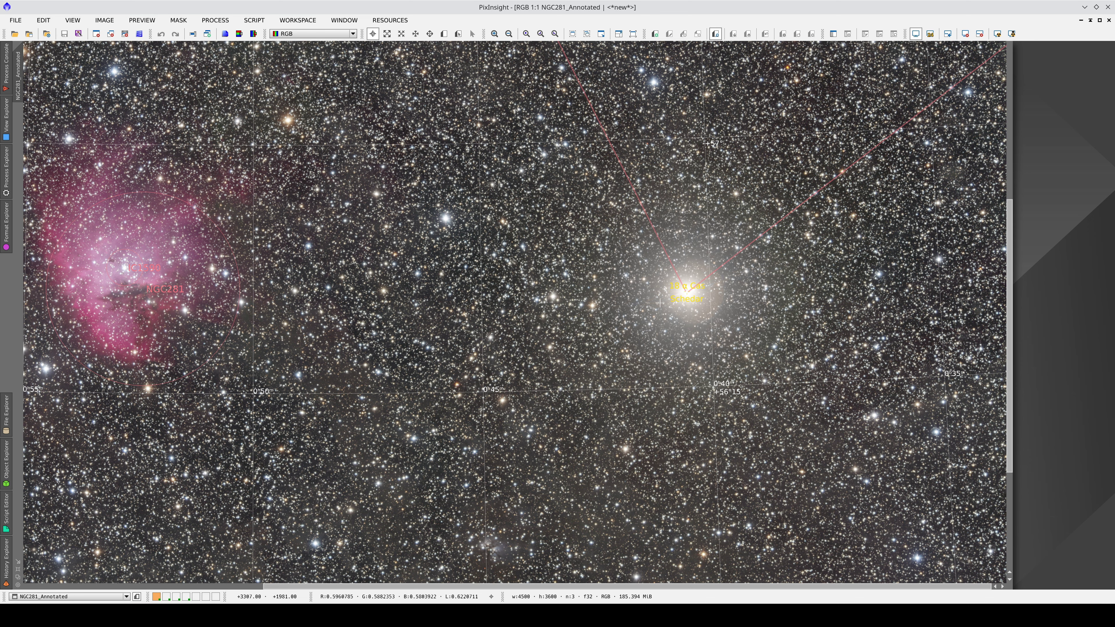
{"action": "key", "text": "space"}
{"action": "left_click_drag", "start_coordinate": [501, 100], "coordinate": [659, 376]}
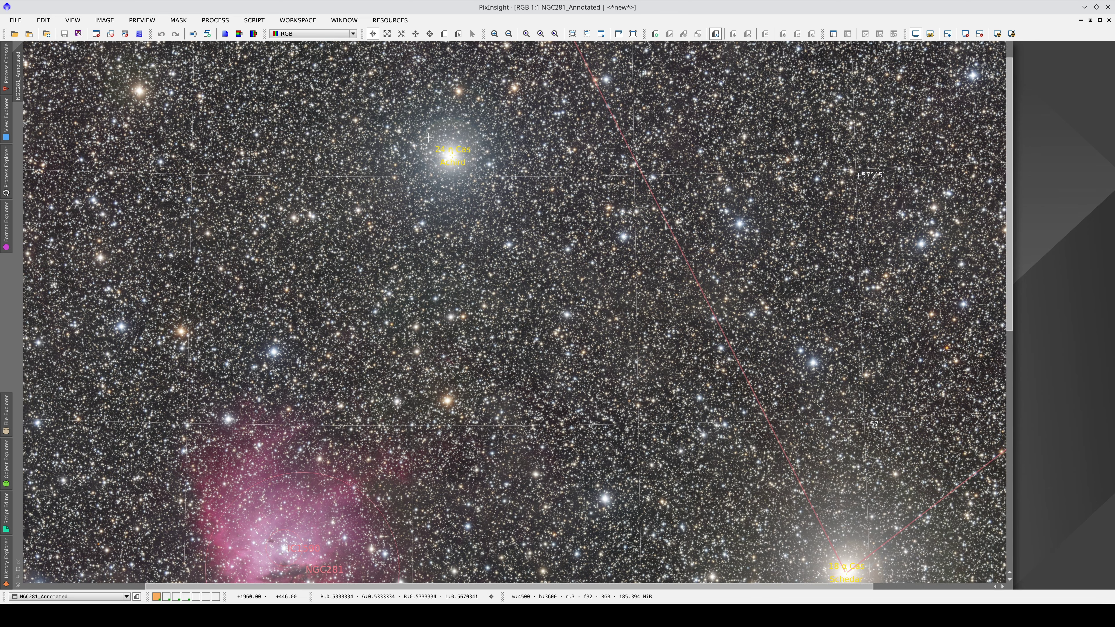
{"action": "scroll", "coordinate": [429, 138], "scroll_direction": "up", "scroll_amount": 1}
{"action": "scroll", "coordinate": [465, 156], "scroll_direction": "up", "scroll_amount": 1}
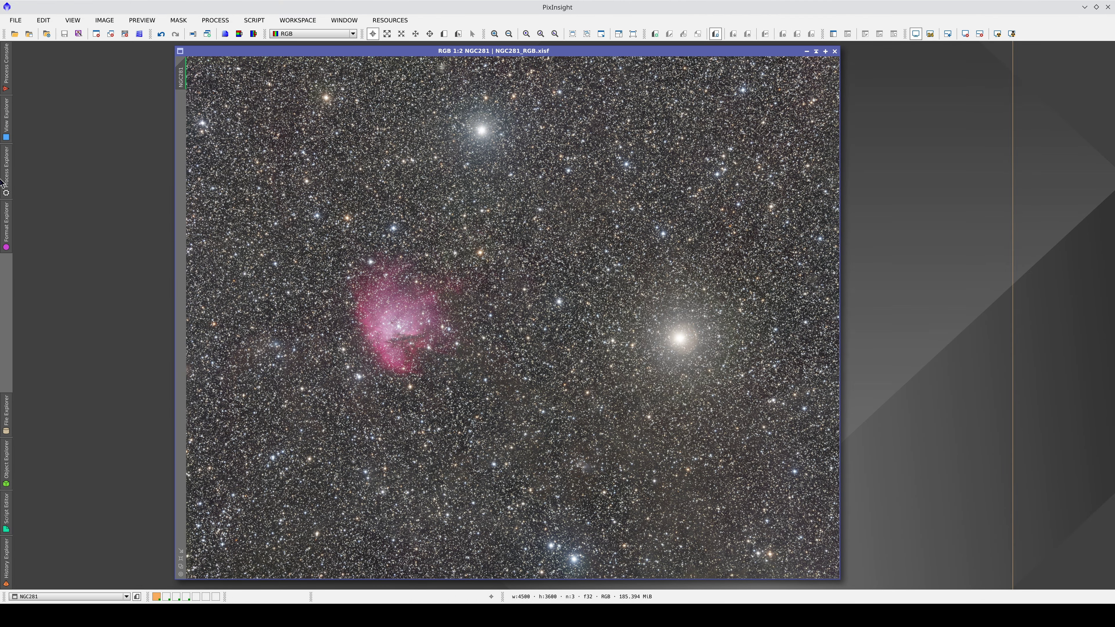
Run AnnotateImage on NGC281 with Apply STF before annotation disabled, and inspect the labels around Schedar and NGC281.
{"action": "left_click", "coordinate": [3, 181]}
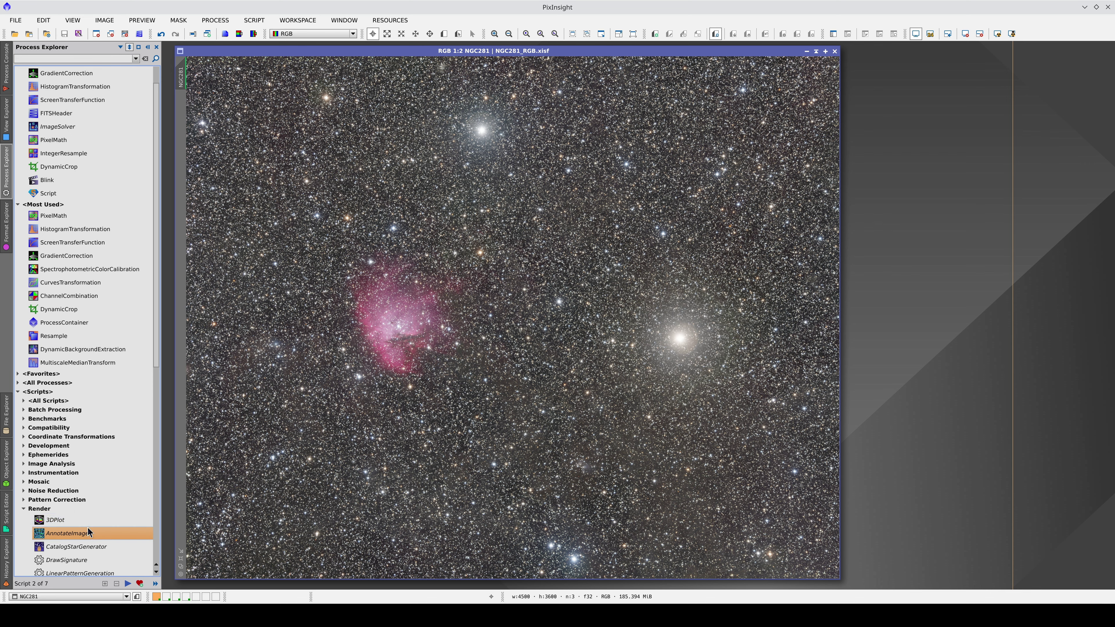
{"action": "double_click", "coordinate": [88, 531]}
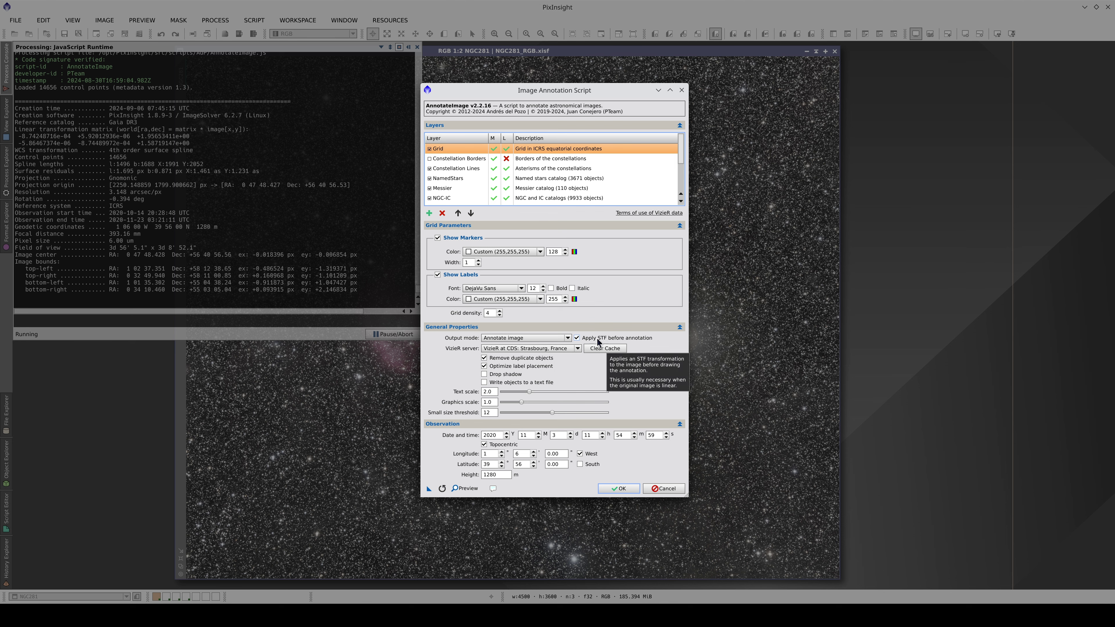
{"action": "left_click", "coordinate": [576, 338]}
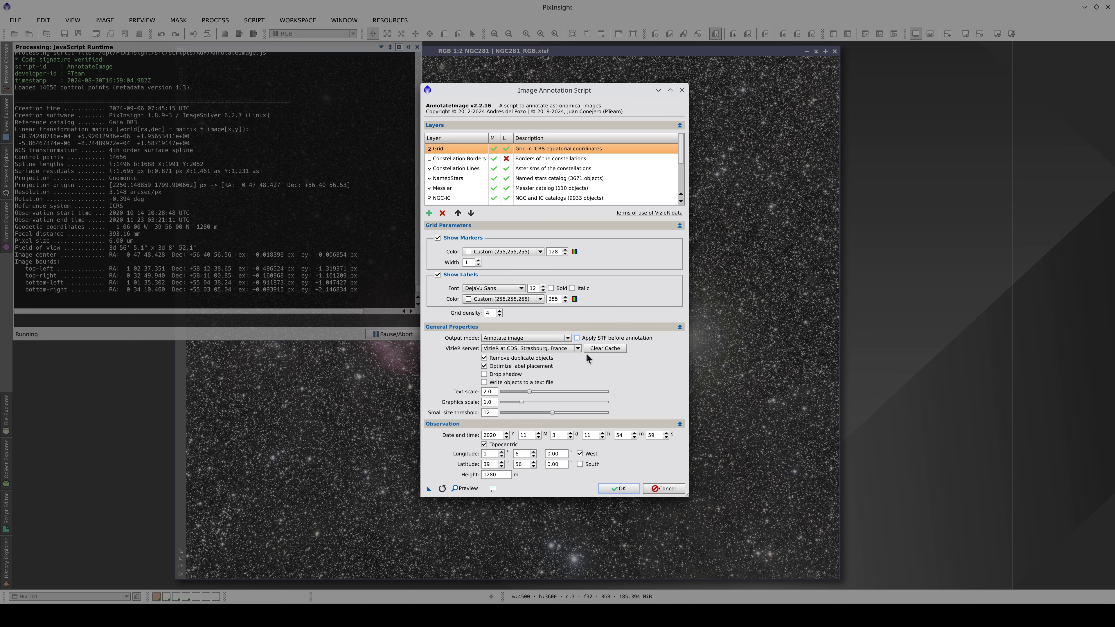
{"action": "left_click", "coordinate": [613, 489]}
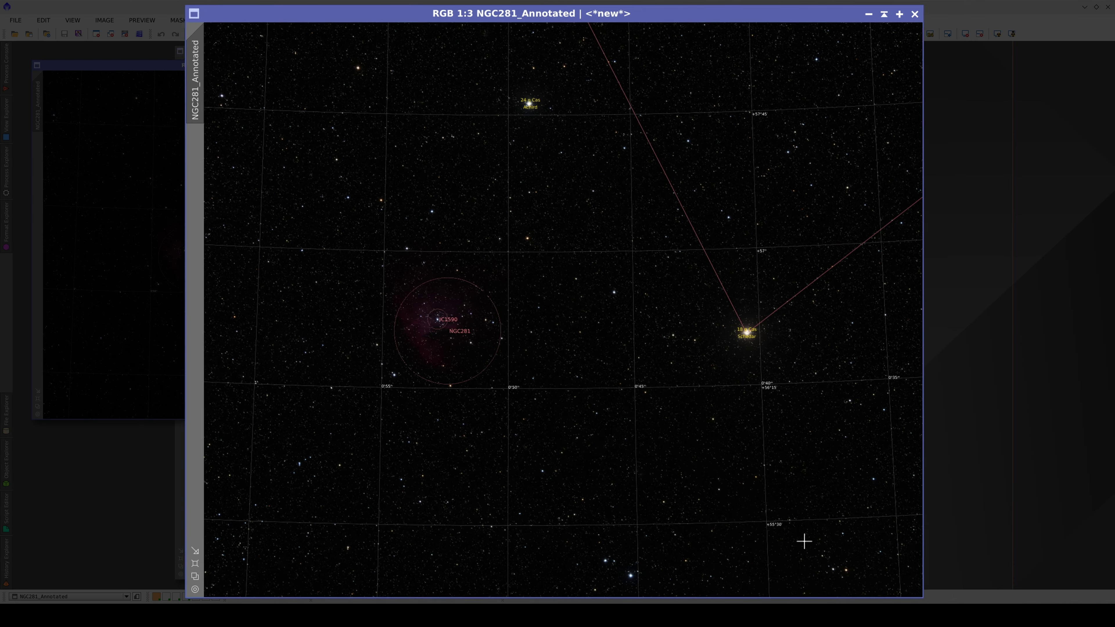
{"action": "scroll", "coordinate": [604, 435], "scroll_direction": "up", "scroll_amount": 2}
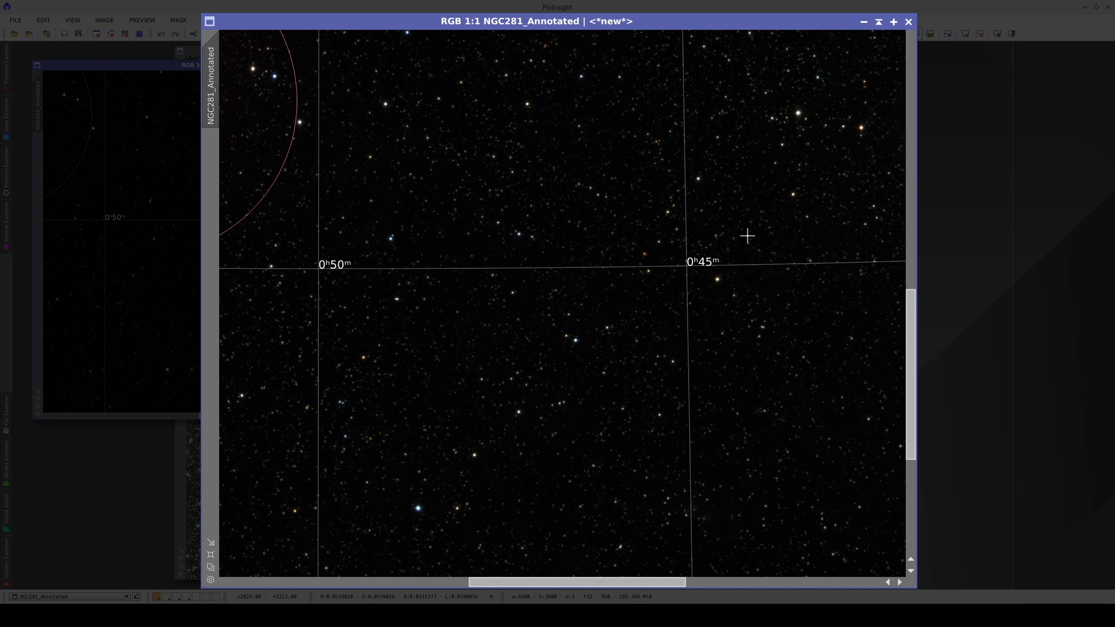
{"action": "left_click_drag", "start_coordinate": [774, 200], "coordinate": [446, 401]}
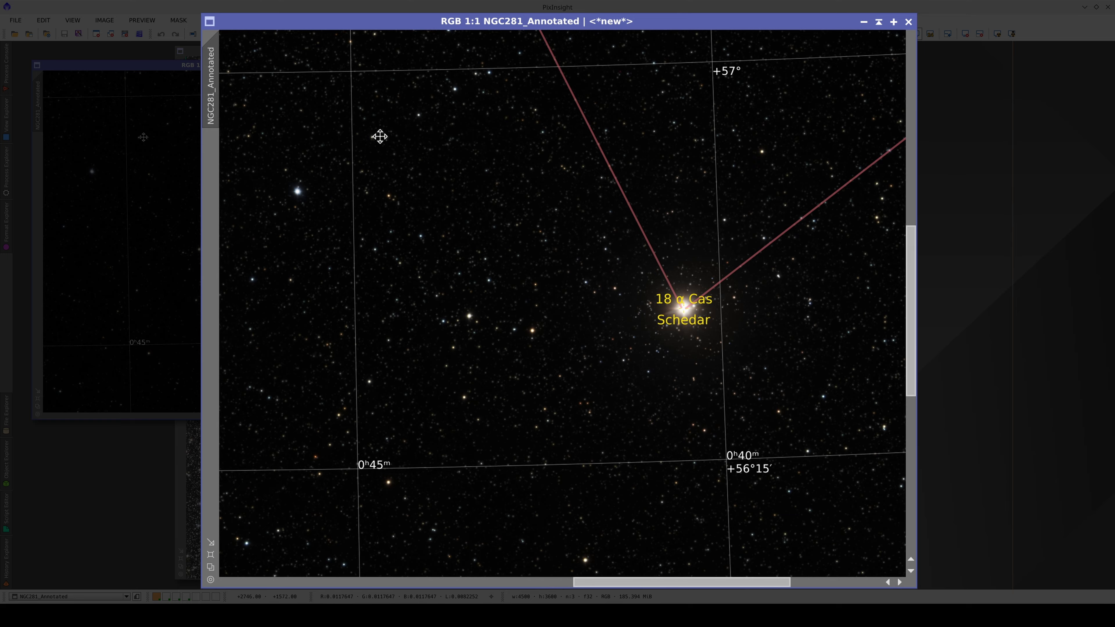
{"action": "mouse_move", "coordinate": [380, 137]}
{"action": "left_mouse_down"}
{"action": "mouse_move", "coordinate": [493, 268]}
{"action": "mouse_move", "coordinate": [757, 376]}
{"action": "left_mouse_up"}
{"action": "mouse_move", "coordinate": [389, 393]}
{"action": "left_mouse_down"}
{"action": "mouse_move", "coordinate": [560, 339]}
{"action": "mouse_move", "coordinate": [729, 229]}
{"action": "left_mouse_up"}
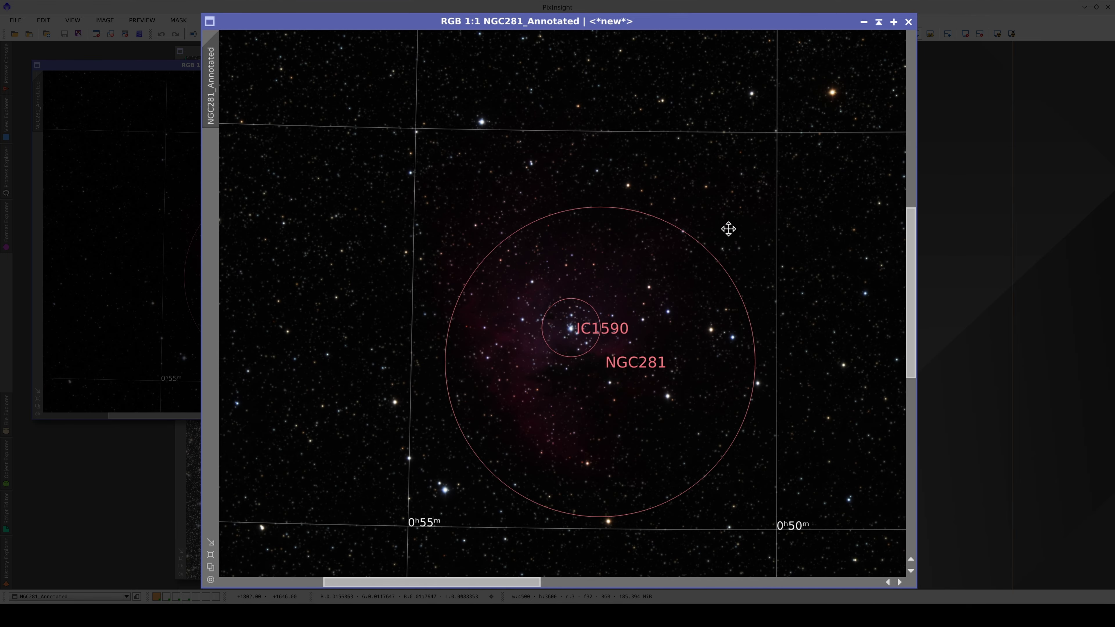
{"action": "left_click_drag", "start_coordinate": [666, 406], "coordinate": [679, 299]}
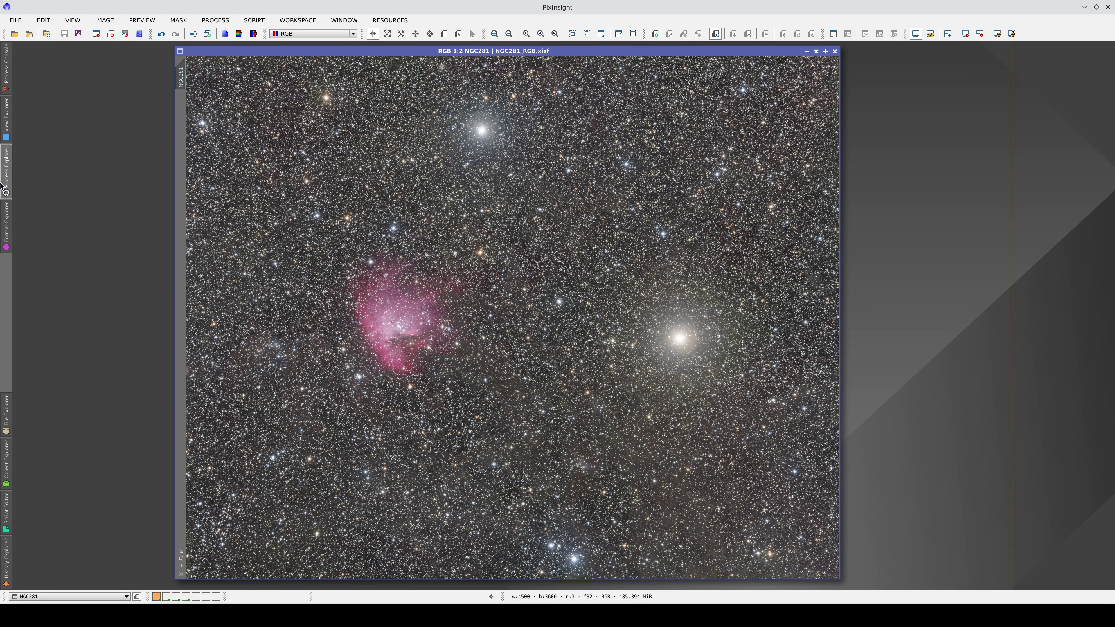
Reopen AnnotateImage for NGC281 and enable Apply STF before annotation.
{"action": "left_click", "coordinate": [6, 176]}
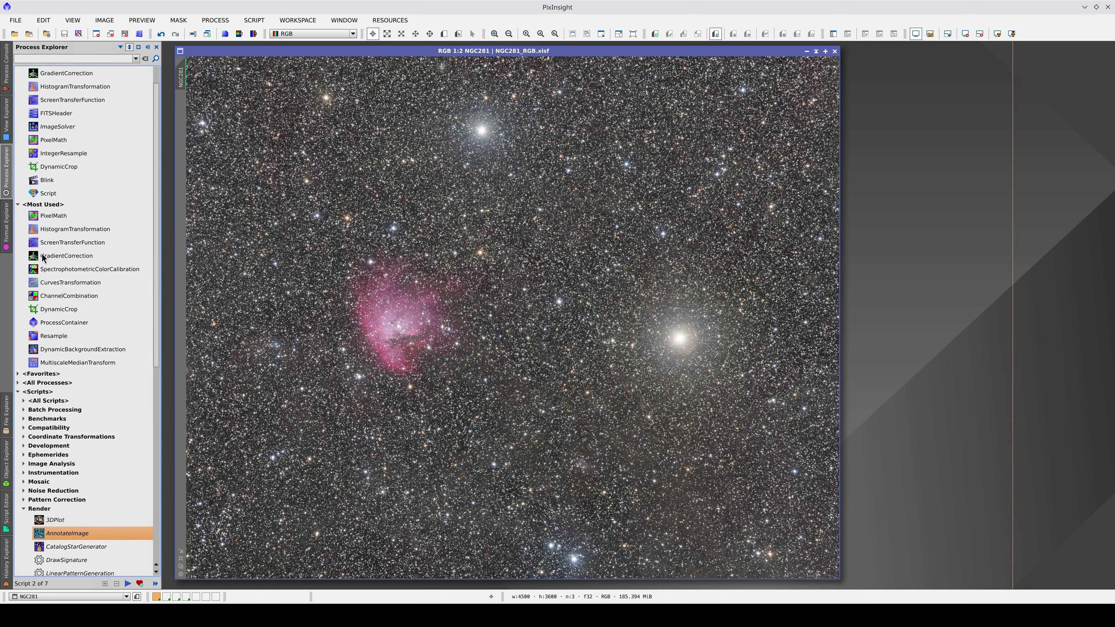
{"action": "double_click", "coordinate": [67, 533]}
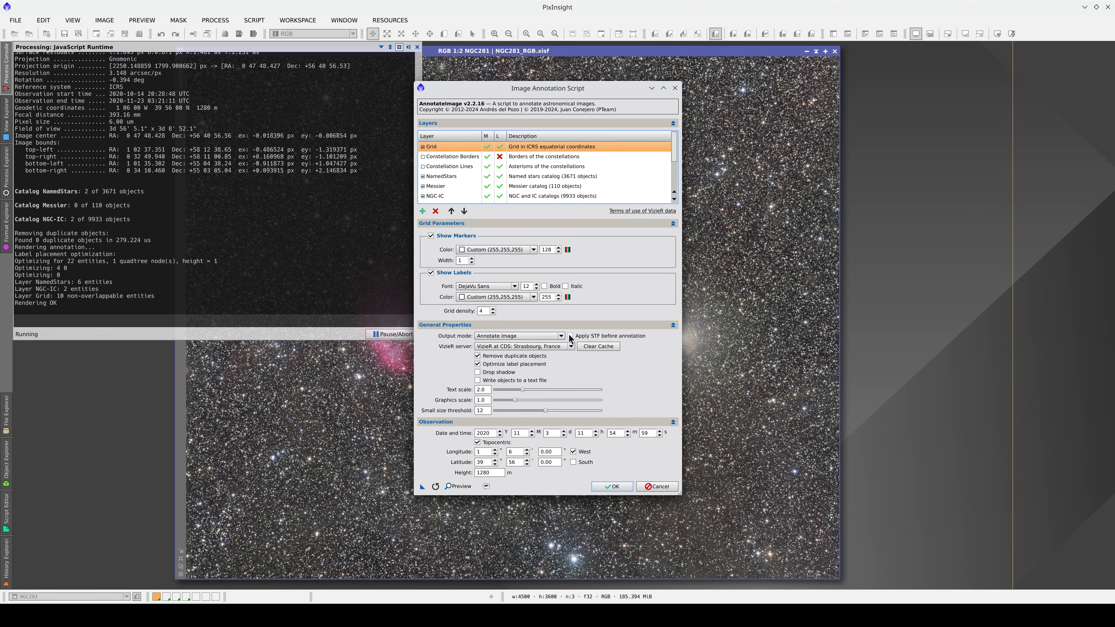
{"action": "left_click", "coordinate": [570, 336]}
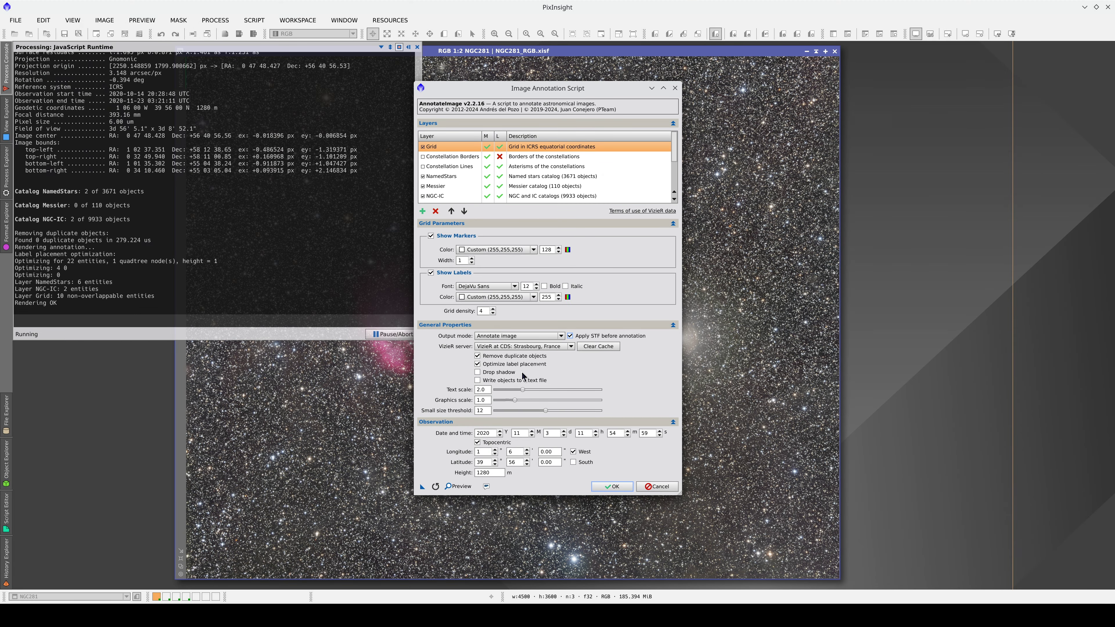
Preview the annotation and examine the NGC281 marker and label at 1:1 zoom.
{"action": "left_click", "coordinate": [459, 486]}
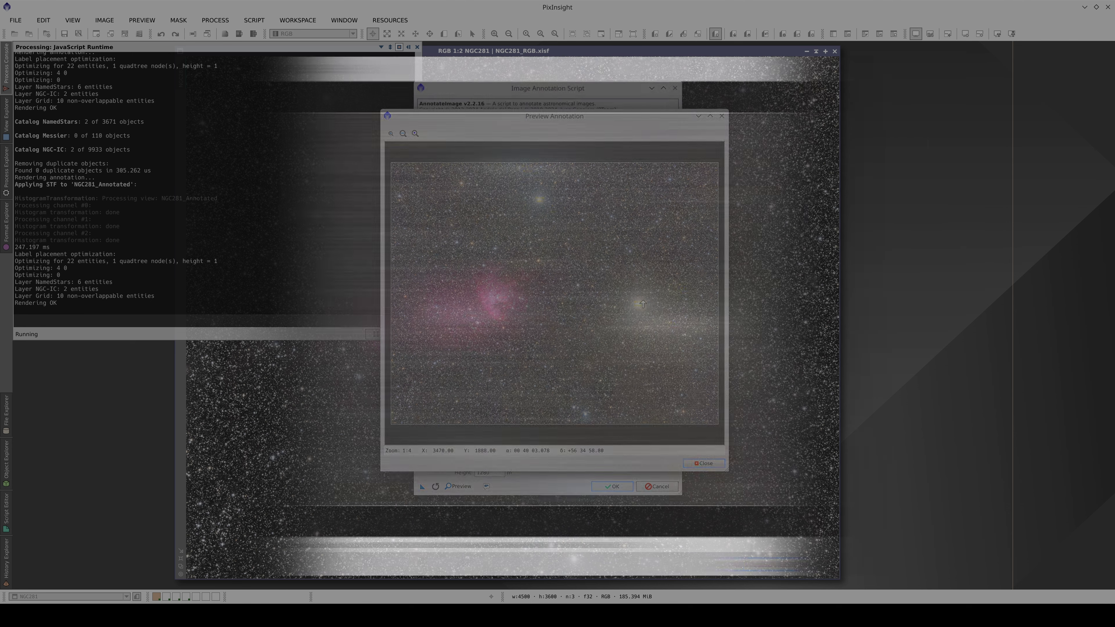
{"action": "scroll", "coordinate": [686, 350], "scroll_direction": "up", "scroll_amount": 1}
{"action": "scroll", "coordinate": [686, 350], "scroll_direction": "up", "scroll_amount": 2}
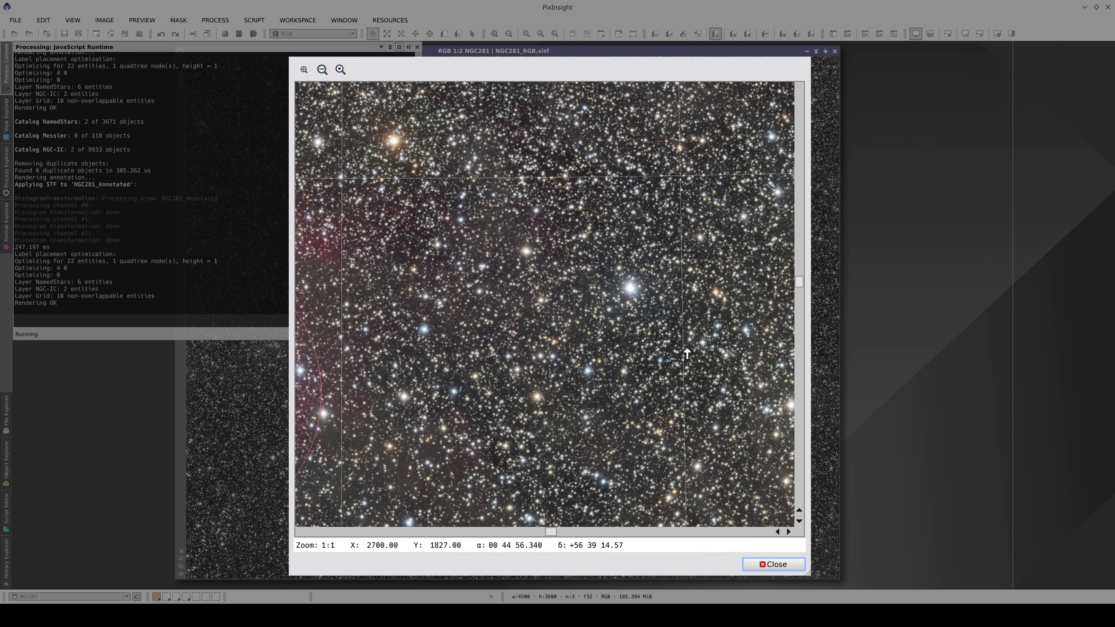
{"action": "mouse_move", "coordinate": [413, 345]}
{"action": "left_mouse_down"}
{"action": "mouse_move", "coordinate": [625, 290]}
{"action": "mouse_move", "coordinate": [518, 319]}
{"action": "mouse_move", "coordinate": [547, 276]}
{"action": "mouse_move", "coordinate": [604, 341]}
{"action": "left_mouse_up"}
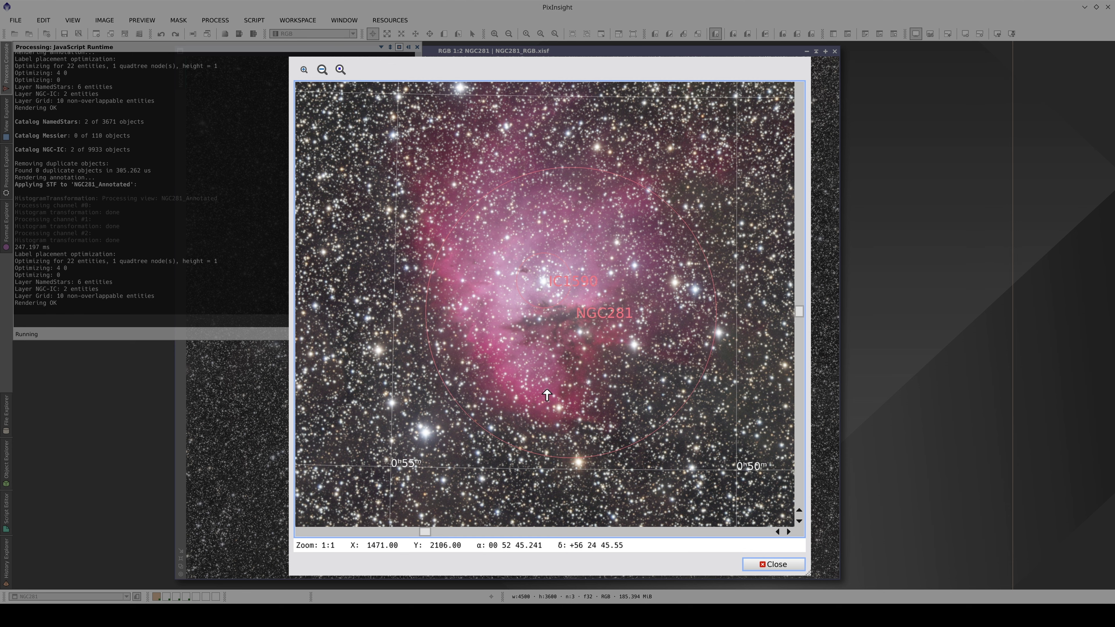
{"action": "key", "text": "Escape"}
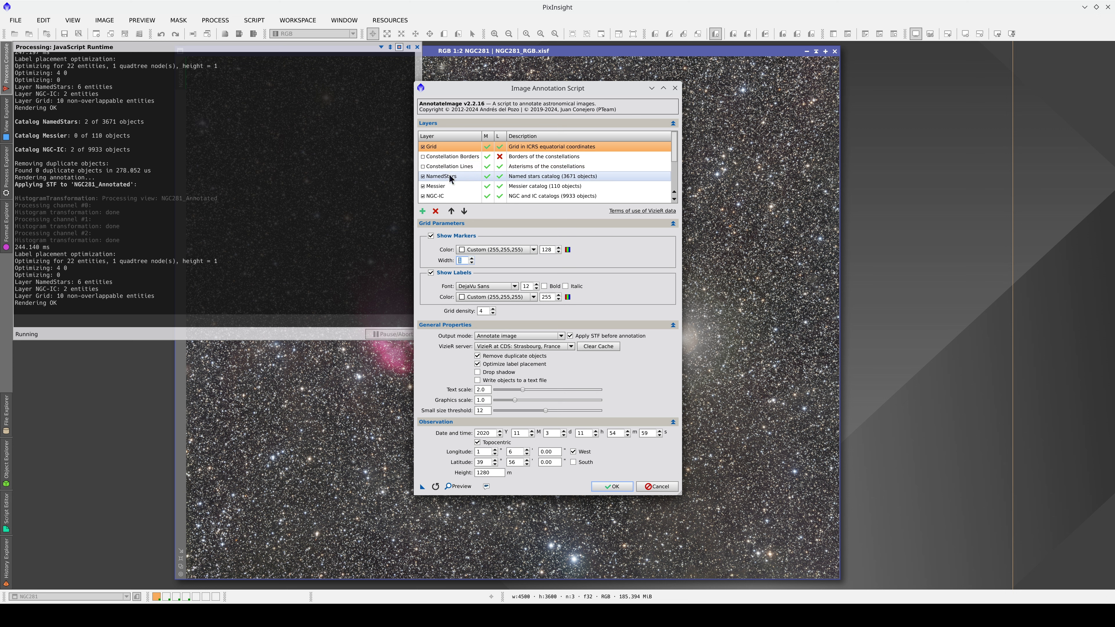
Increase the marker line width of the NGC-IC layer and preview the circles around NGC281 at 1:1 zoom.
{"action": "left_click", "coordinate": [450, 197]}
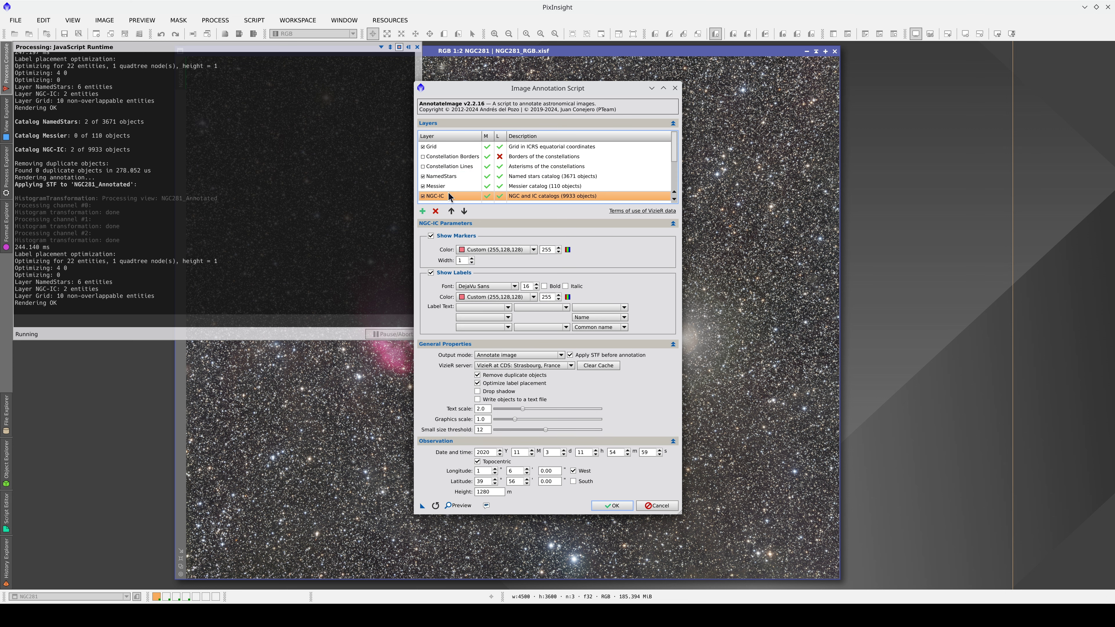
{"action": "scroll", "coordinate": [463, 260], "scroll_direction": "up", "scroll_amount": 1}
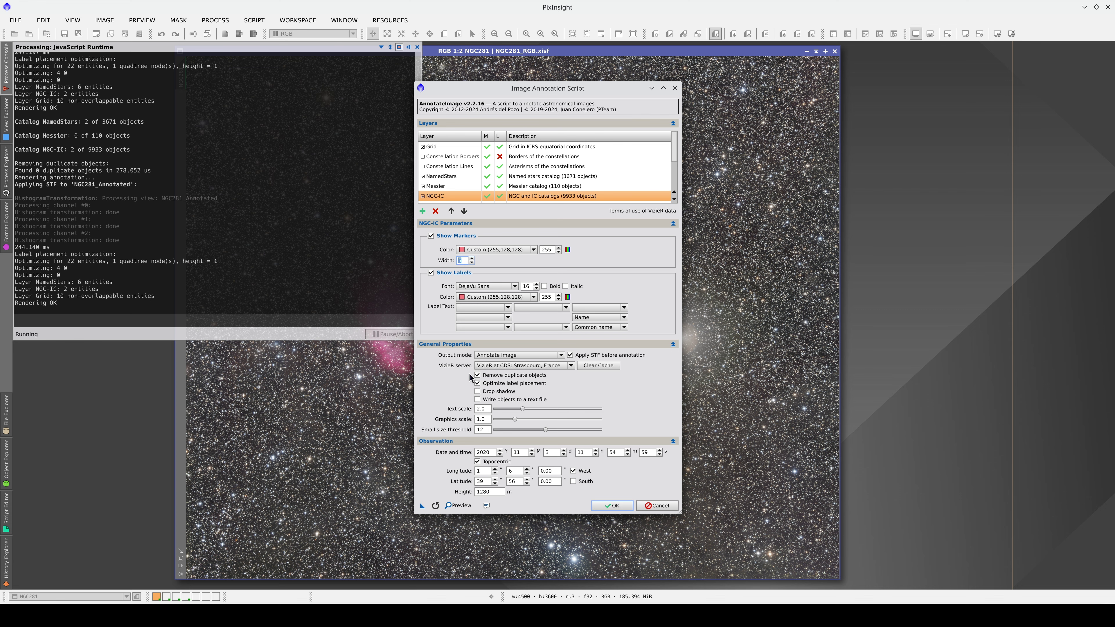
{"action": "left_click", "coordinate": [457, 505]}
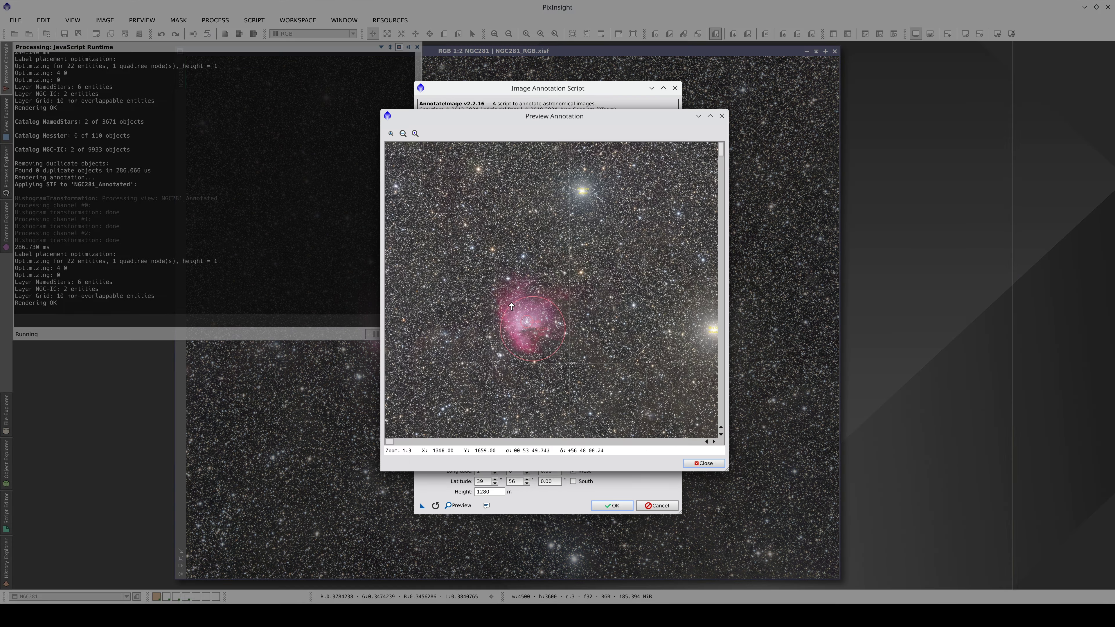
{"action": "scroll", "coordinate": [545, 352], "scroll_direction": "up", "scroll_amount": 1}
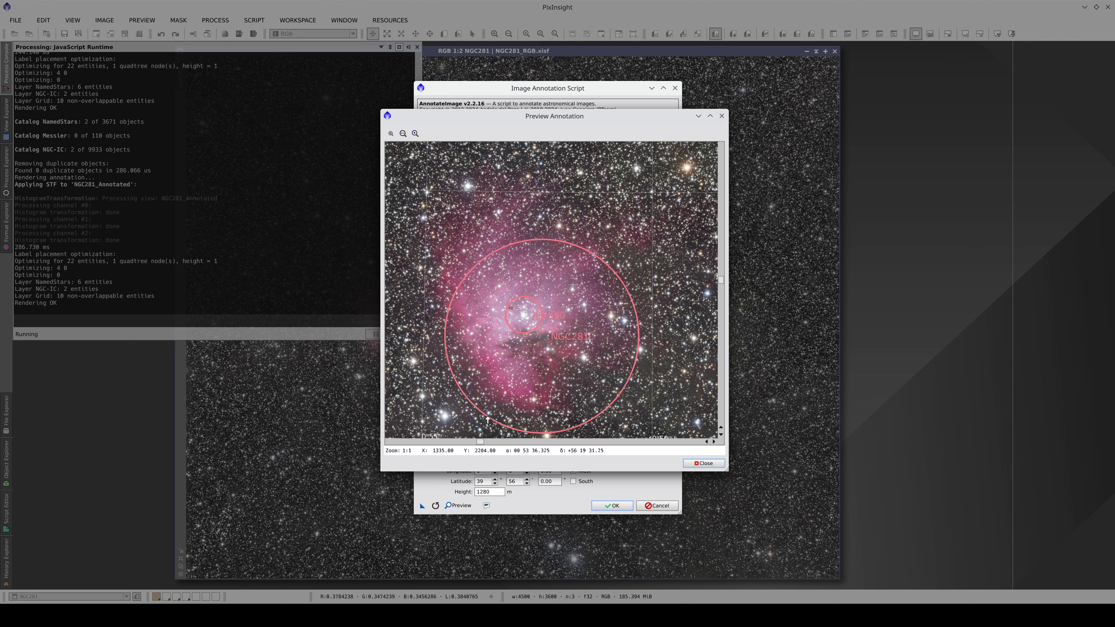
{"action": "scroll", "coordinate": [486, 313], "scroll_direction": "down", "scroll_amount": 1}
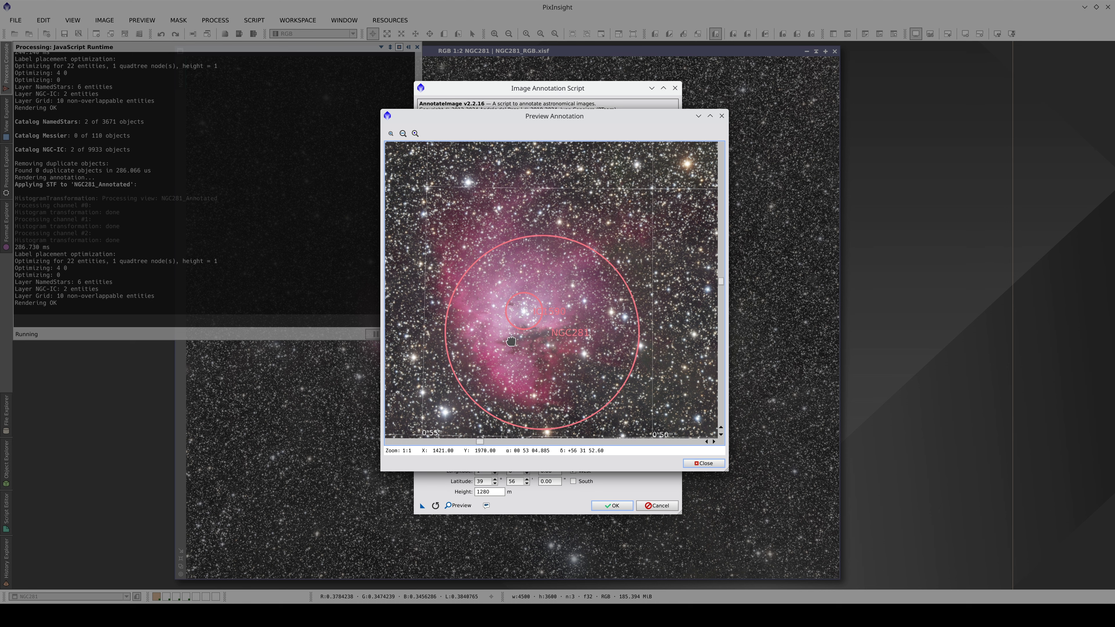
{"action": "key", "text": "Escape"}
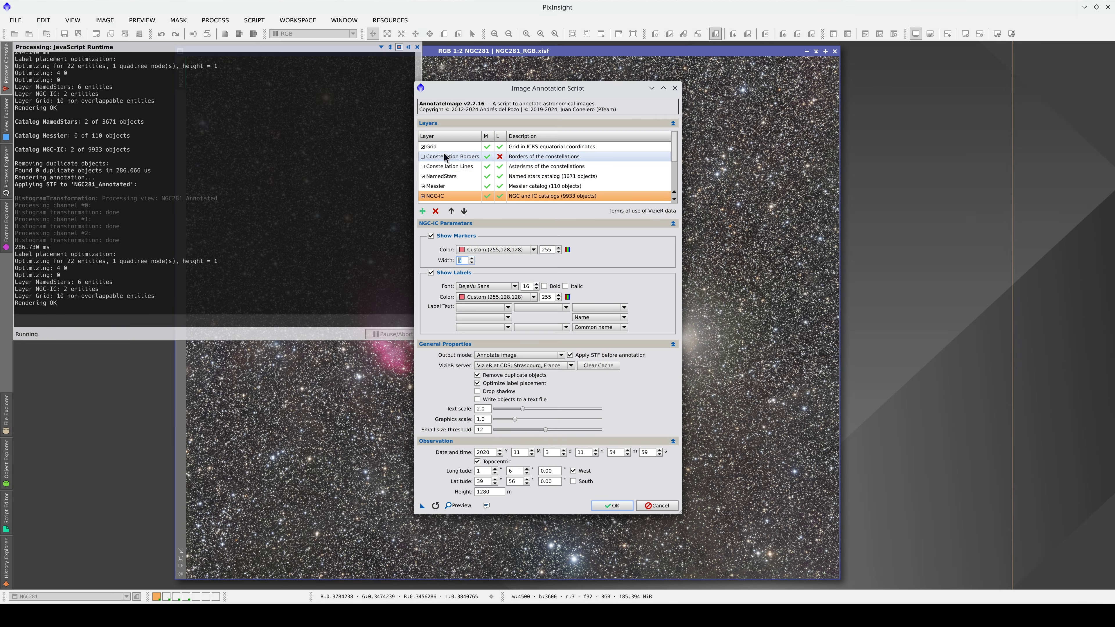
Increase the marker line width of the Grid layer and preview the grid lines at 2:1 zoom.
{"action": "left_click", "coordinate": [444, 145]}
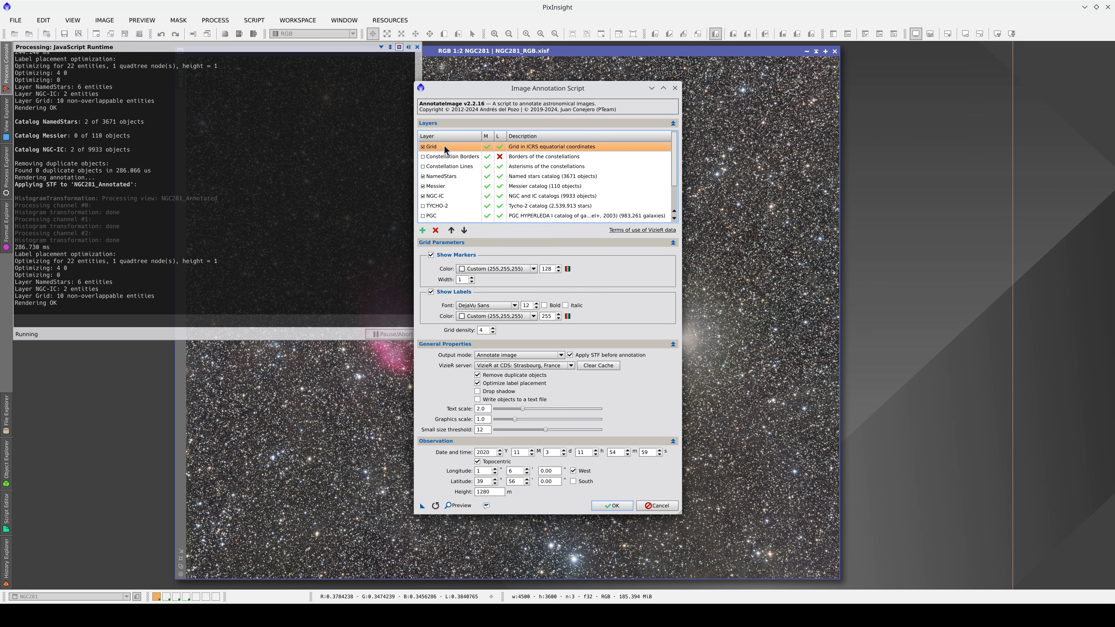
{"action": "double_click", "coordinate": [465, 279]}
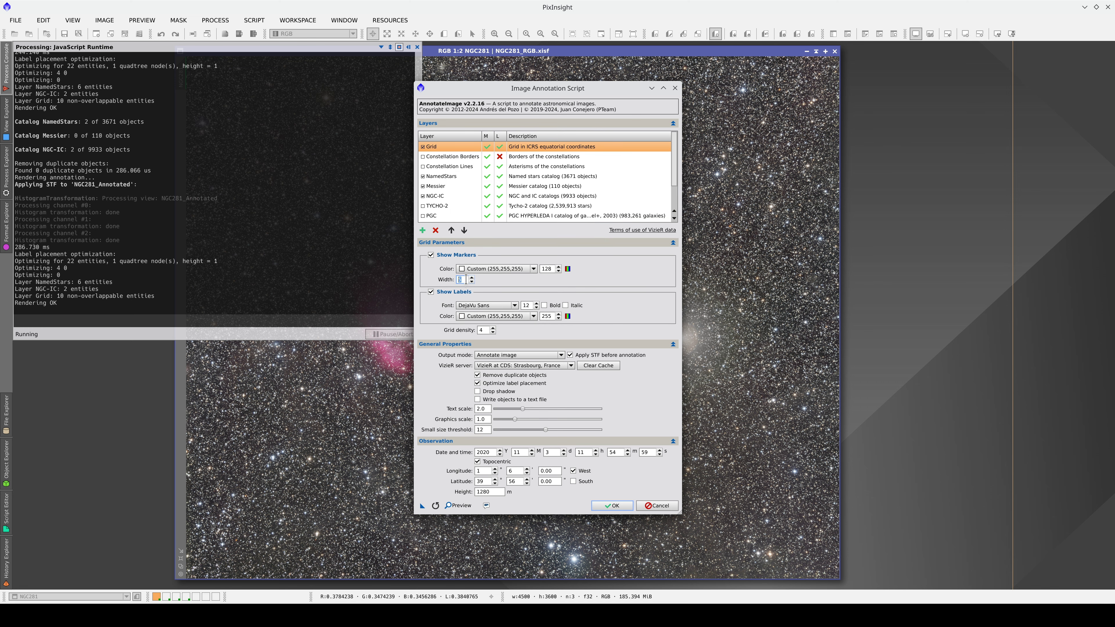
{"action": "left_click", "coordinate": [458, 505]}
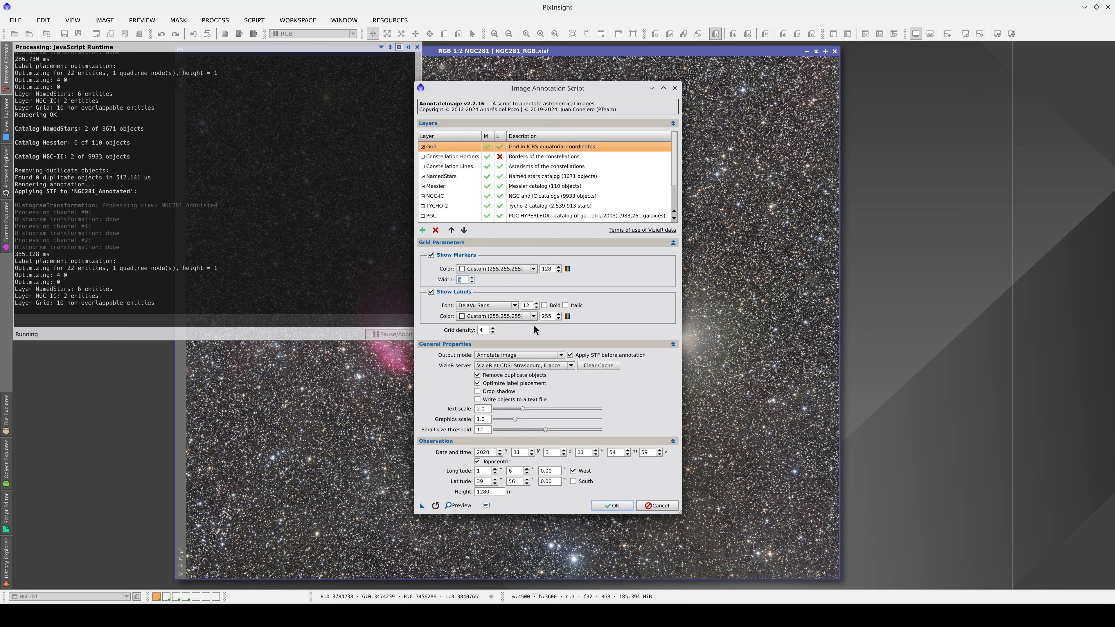
{"action": "scroll", "coordinate": [540, 329], "scroll_direction": "up", "scroll_amount": 4}
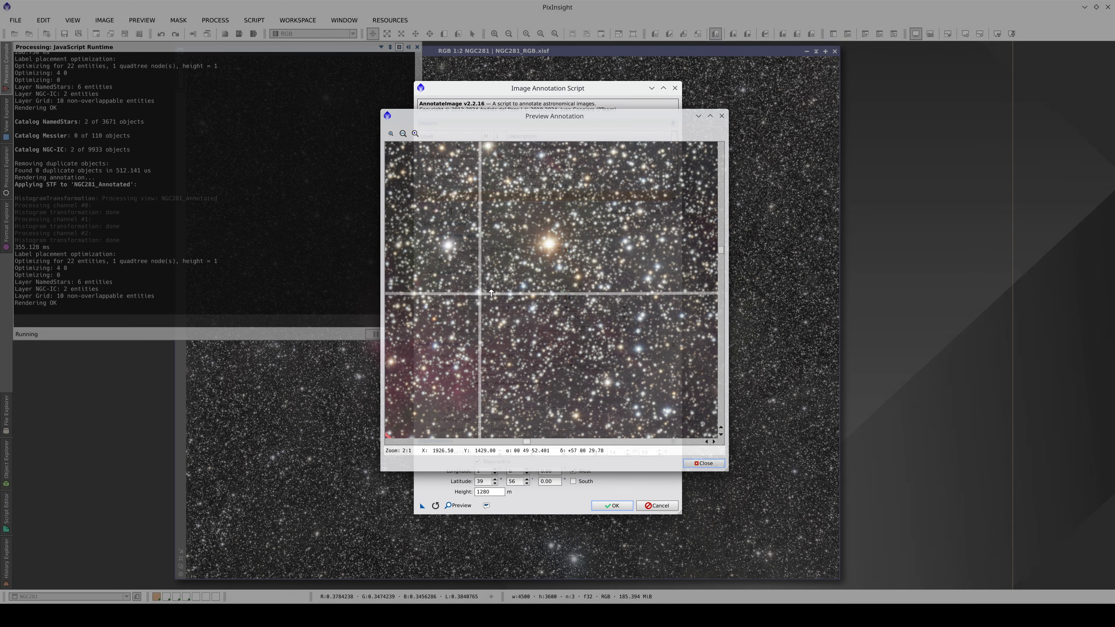
Set the Grid layer's label font size to 32 and preview the coordinate labels around NGC281.
{"action": "key", "text": "Escape"}
{"action": "scroll", "coordinate": [529, 305], "scroll_direction": "up", "scroll_amount": 8}
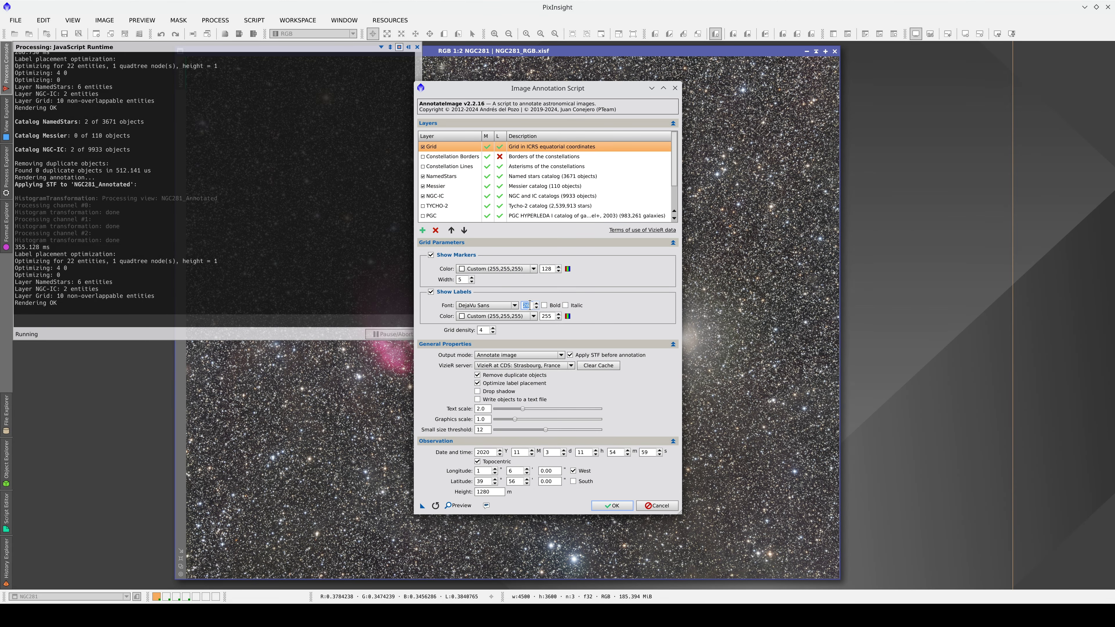
{"action": "left_click", "coordinate": [552, 270]}
{"action": "left_click", "coordinate": [553, 317]}
{"action": "left_click", "coordinate": [459, 505]}
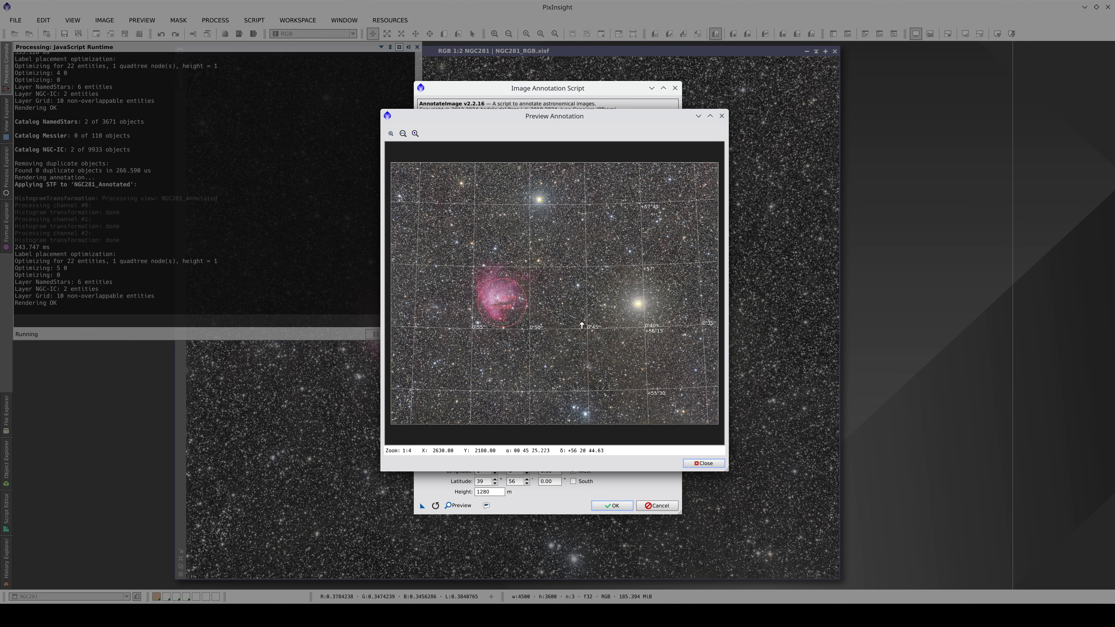
{"action": "scroll", "coordinate": [518, 307], "scroll_direction": "up", "scroll_amount": 3}
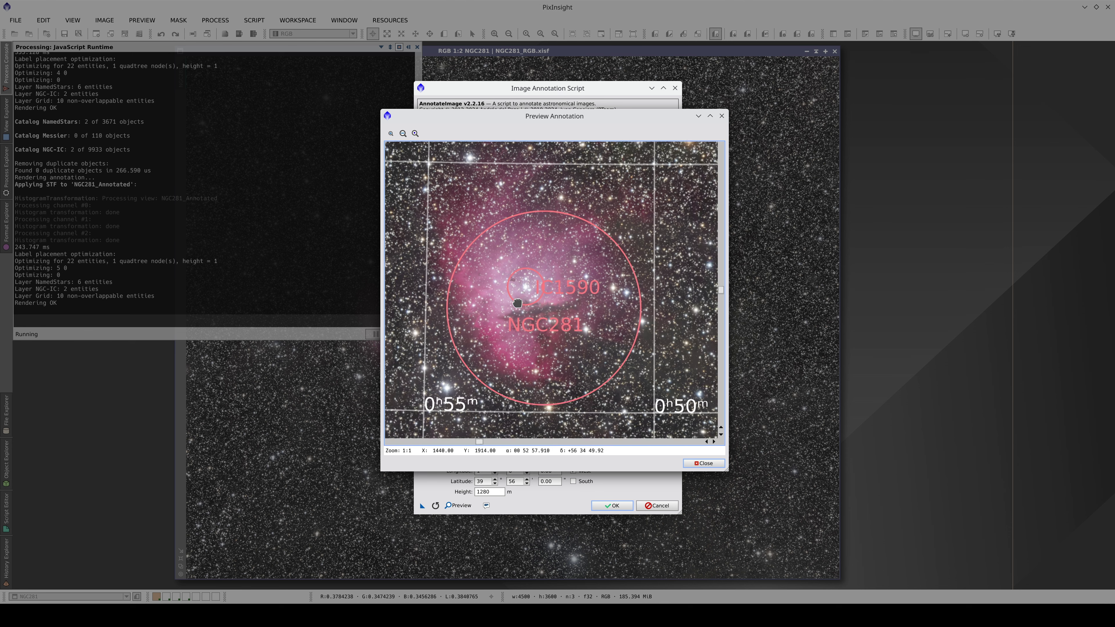
{"action": "scroll", "coordinate": [562, 314], "scroll_direction": "down", "scroll_amount": 1}
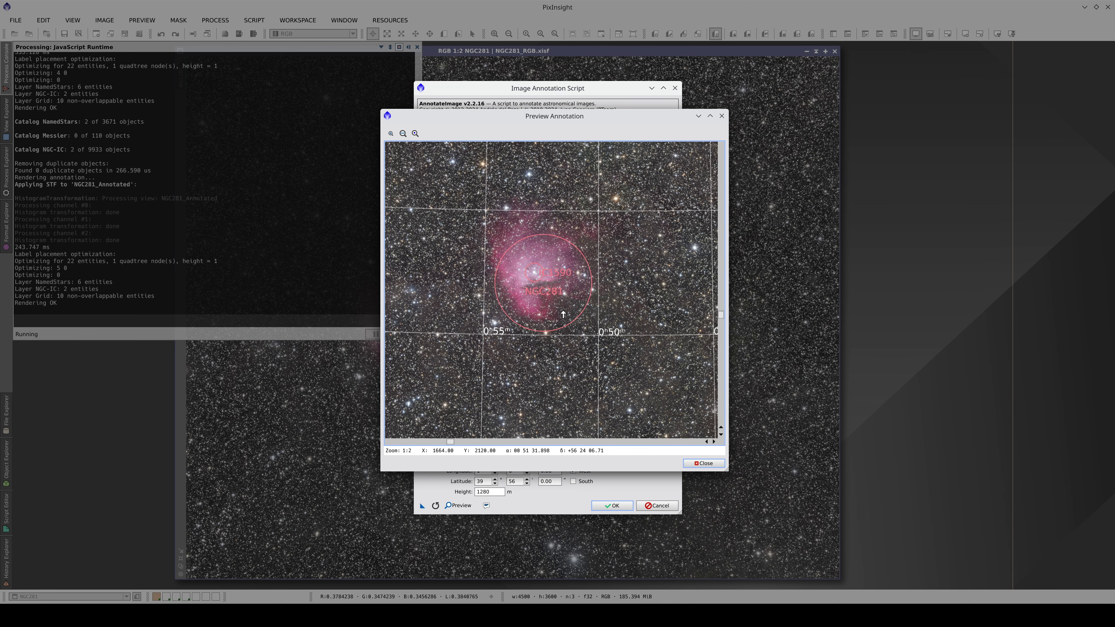
{"action": "scroll", "coordinate": [563, 314], "scroll_direction": "down", "scroll_amount": 2}
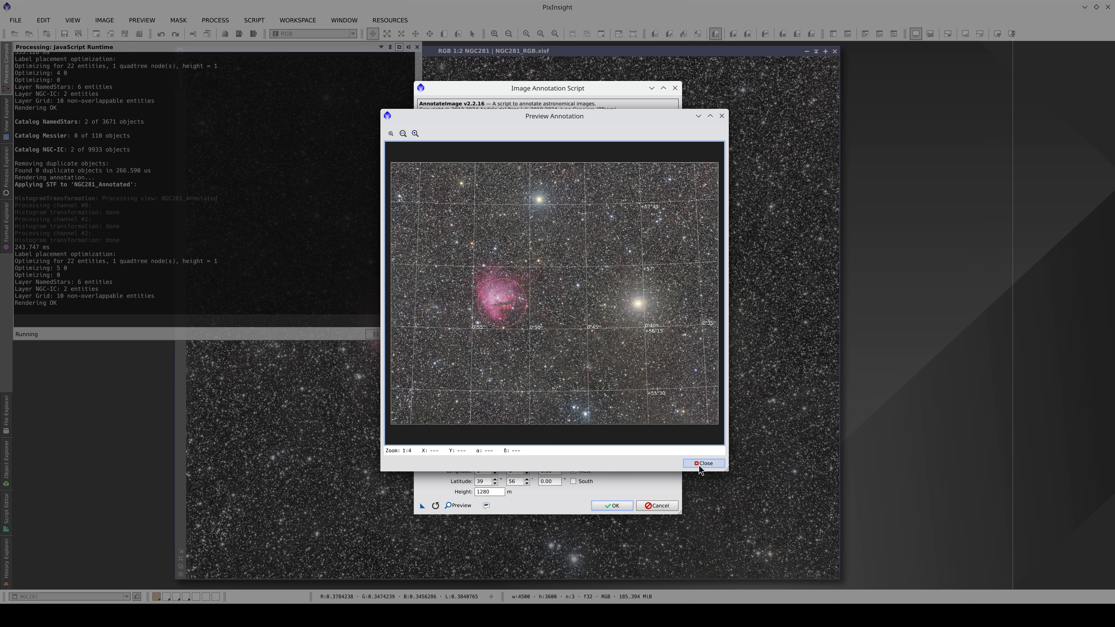
{"action": "left_click", "coordinate": [702, 463]}
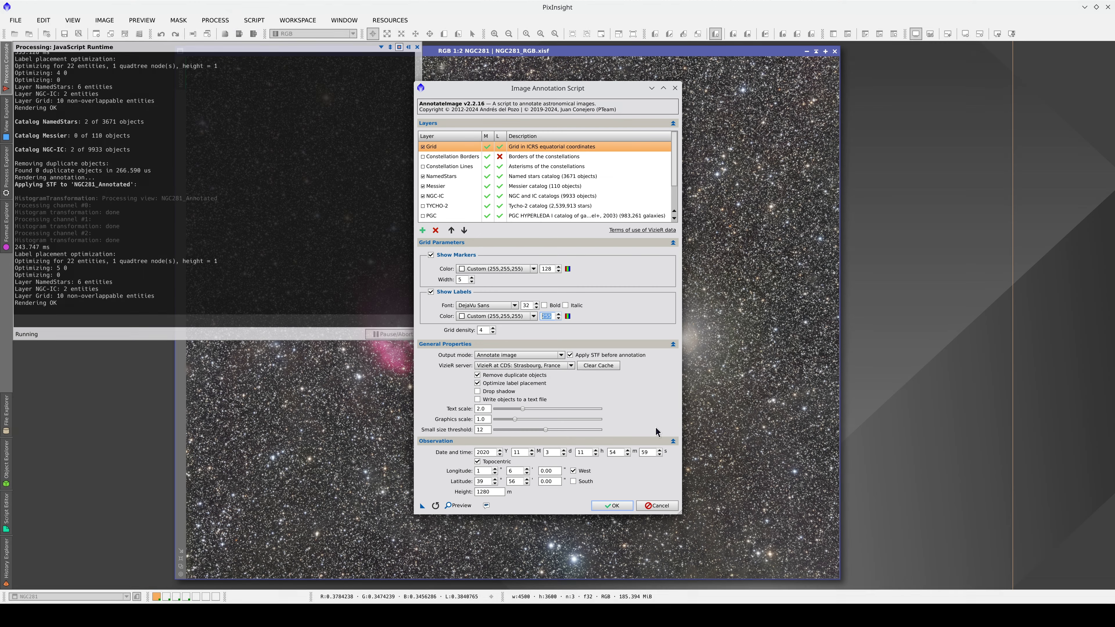
Set the NamedStars layer's label font size to 32 and preview the star names at 1:1 zoom.
{"action": "left_click", "coordinate": [454, 177]}
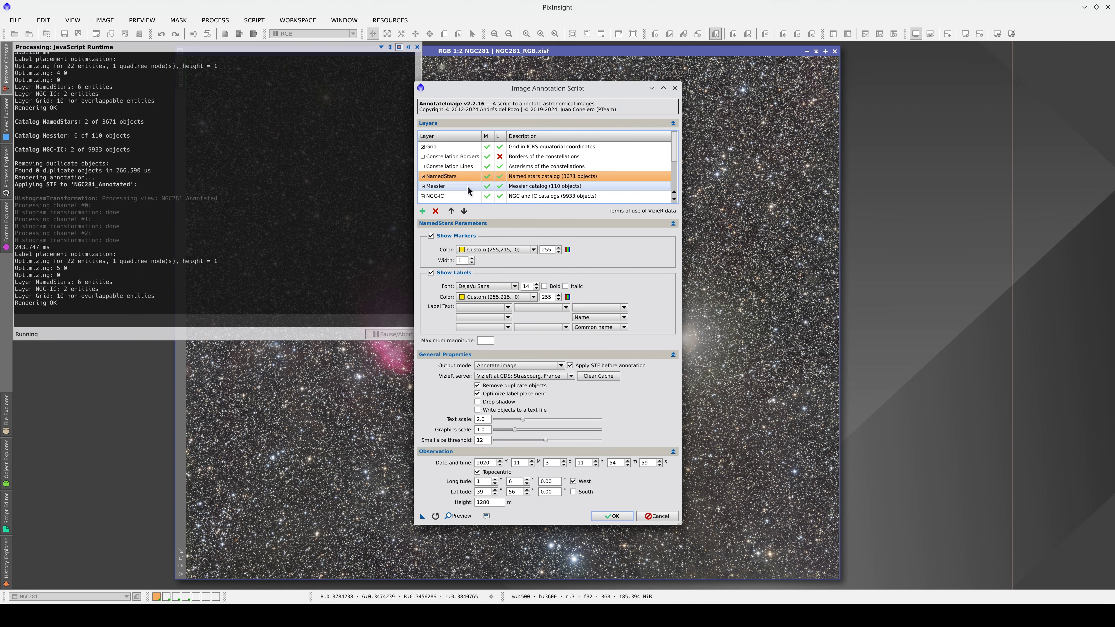
{"action": "double_click", "coordinate": [527, 286]}
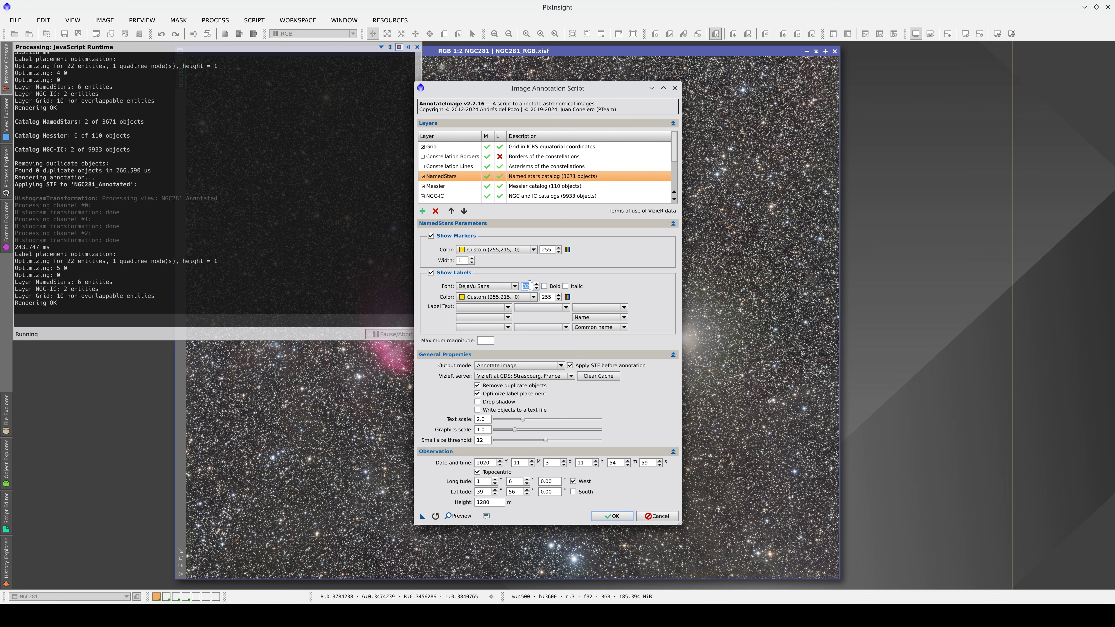
{"action": "left_click", "coordinate": [459, 516]}
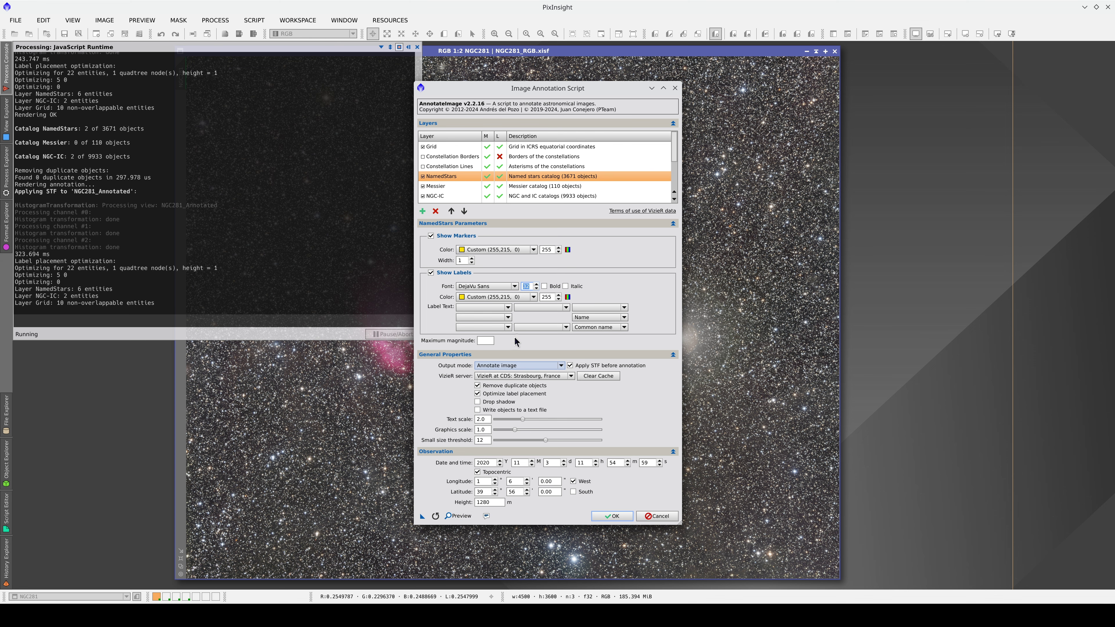
{"action": "scroll", "coordinate": [648, 312], "scroll_direction": "up", "scroll_amount": 3}
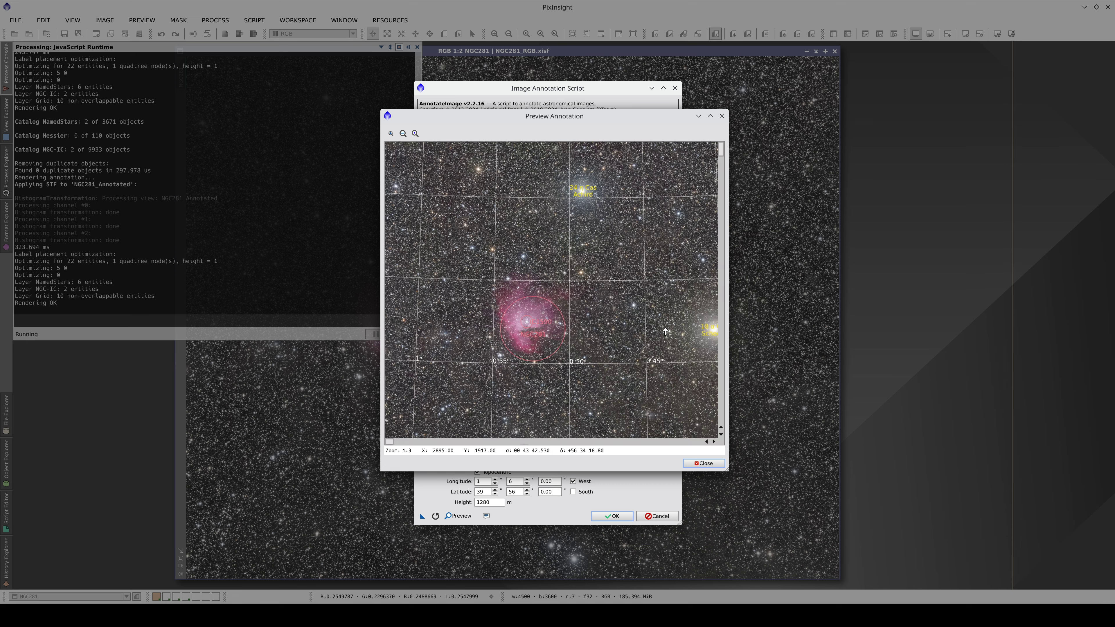
{"action": "mouse_move", "coordinate": [478, 216]}
{"action": "left_mouse_down"}
{"action": "mouse_move", "coordinate": [490, 317]}
{"action": "mouse_move", "coordinate": [629, 409]}
{"action": "mouse_move", "coordinate": [562, 309]}
{"action": "left_mouse_up"}
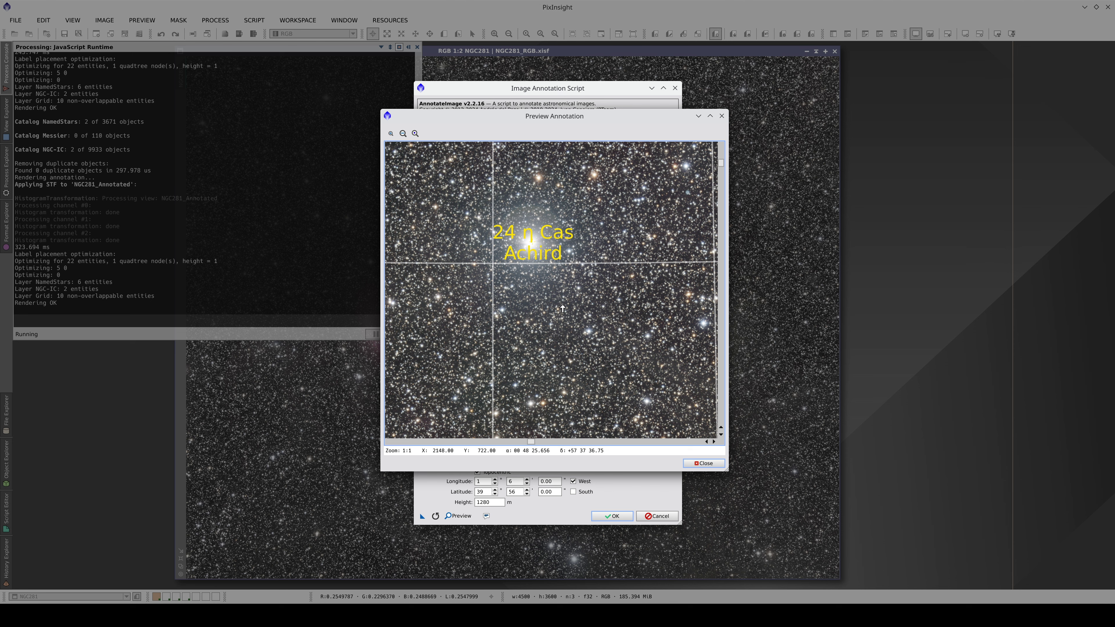
{"action": "scroll", "coordinate": [562, 309], "scroll_direction": "down", "scroll_amount": 2}
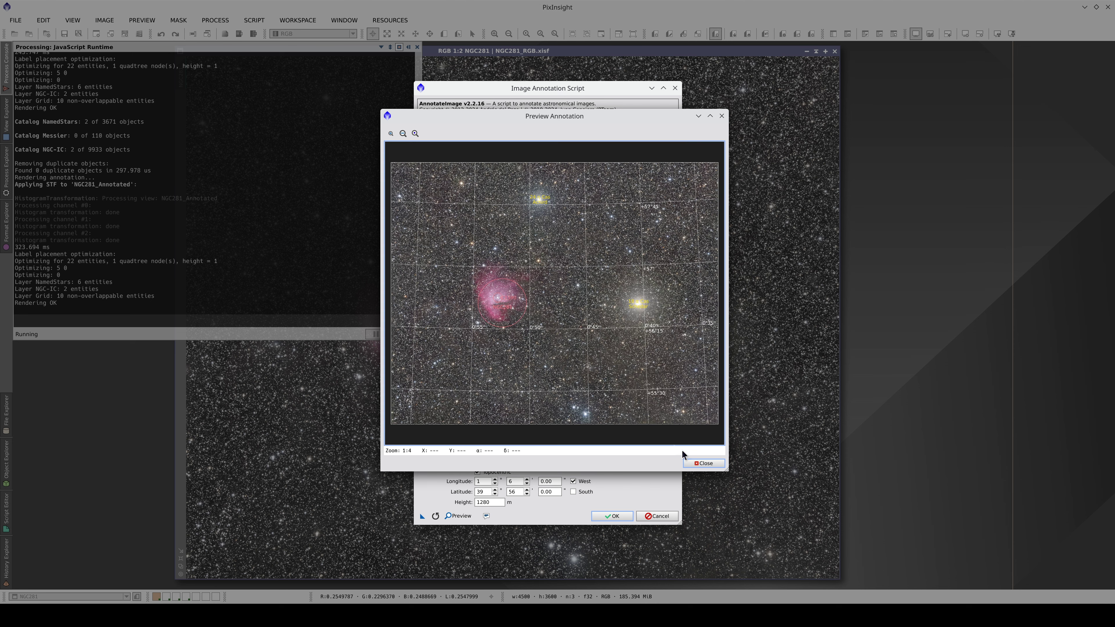
{"action": "left_click", "coordinate": [701, 463]}
Enable the CGPN planetary nebula catalogue layer and generate an annotation preview.
{"action": "scroll", "coordinate": [473, 158], "scroll_direction": "down", "scroll_amount": 3}
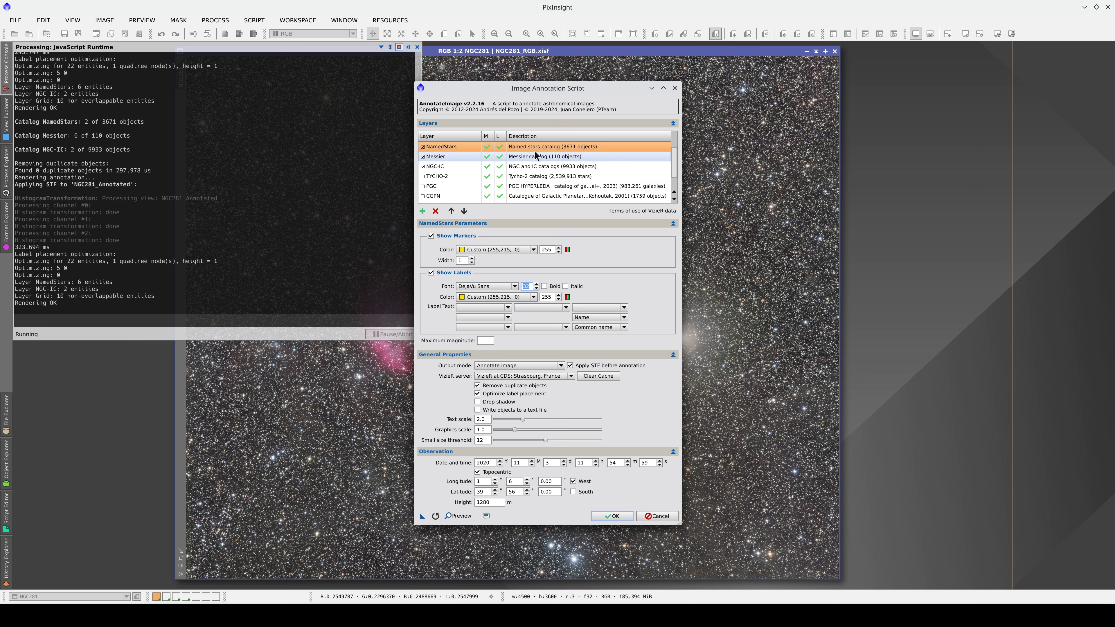
{"action": "scroll", "coordinate": [663, 162], "scroll_direction": "down", "scroll_amount": 2}
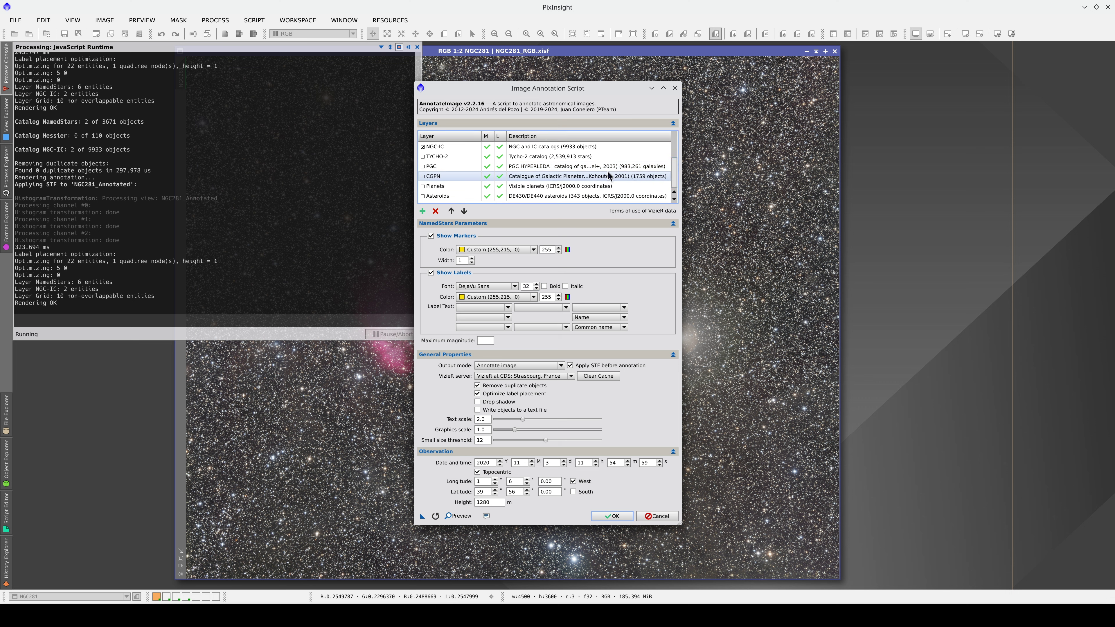
{"action": "left_click", "coordinate": [436, 176]}
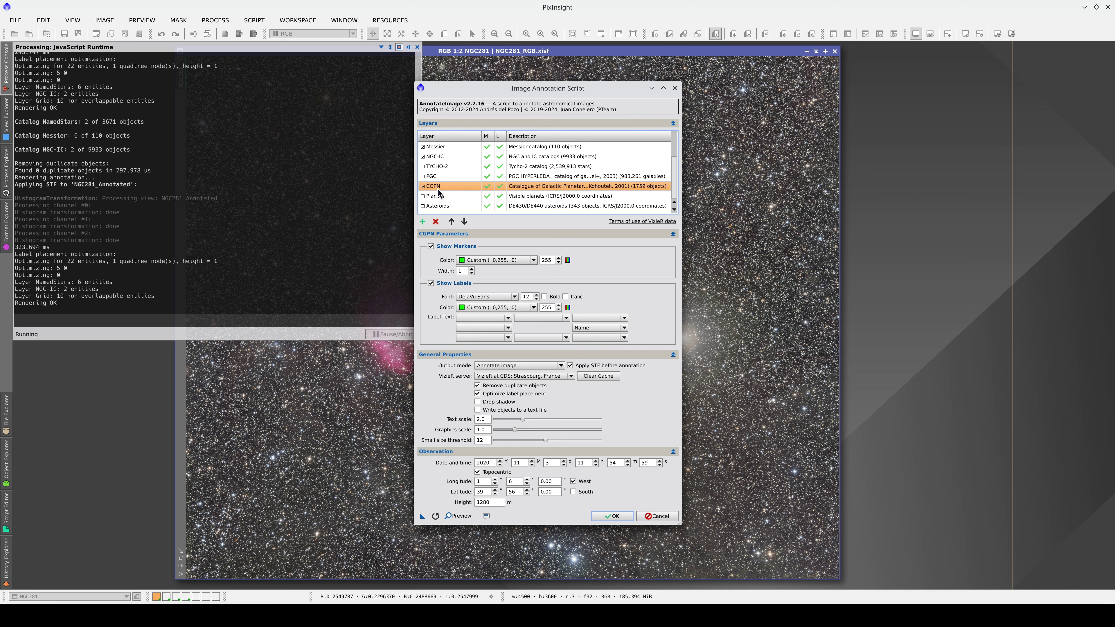
{"action": "left_click", "coordinate": [458, 516]}
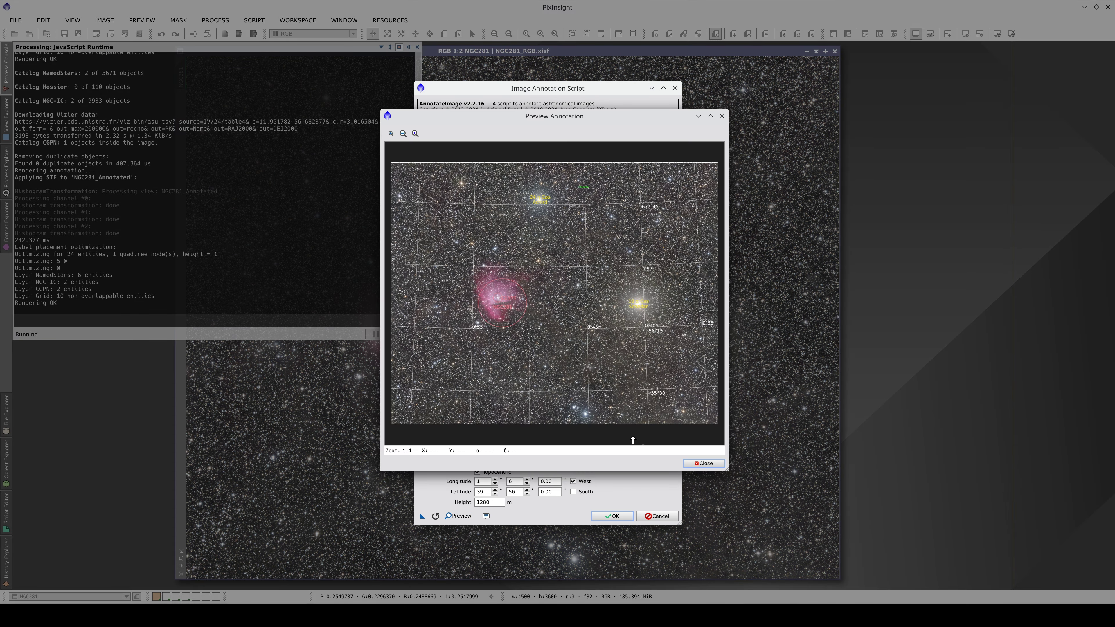
Enlarge the annotation preview and examine the green planetary nebula marker and its label at 4:1 zoom.
{"action": "left_click_drag", "start_coordinate": [726, 470], "coordinate": [1061, 591]}
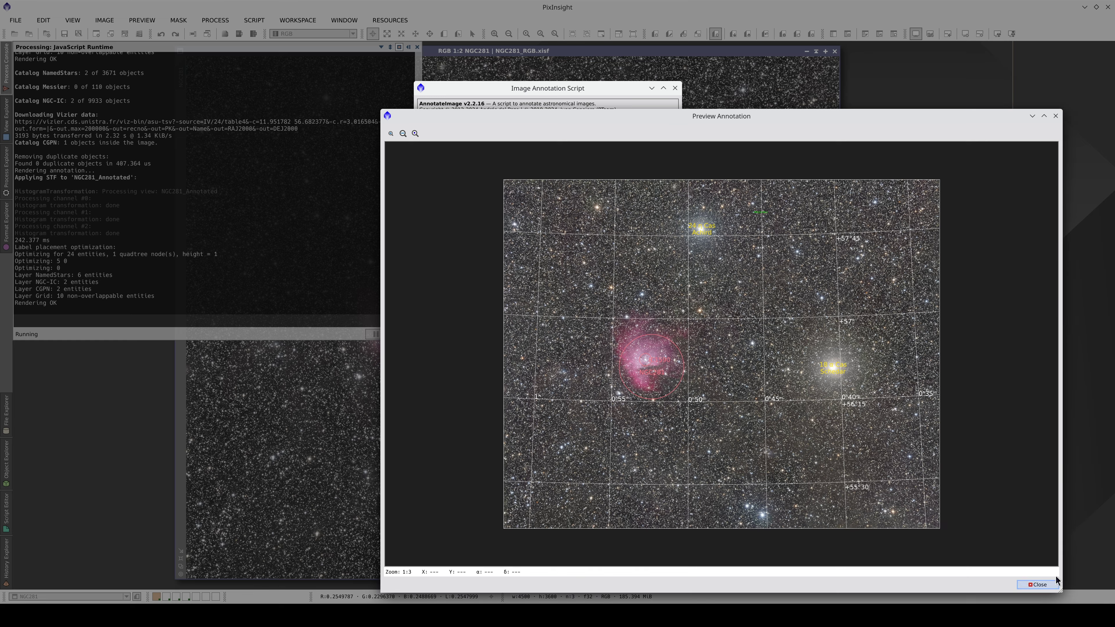
{"action": "scroll", "coordinate": [767, 211], "scroll_direction": "up", "scroll_amount": 3}
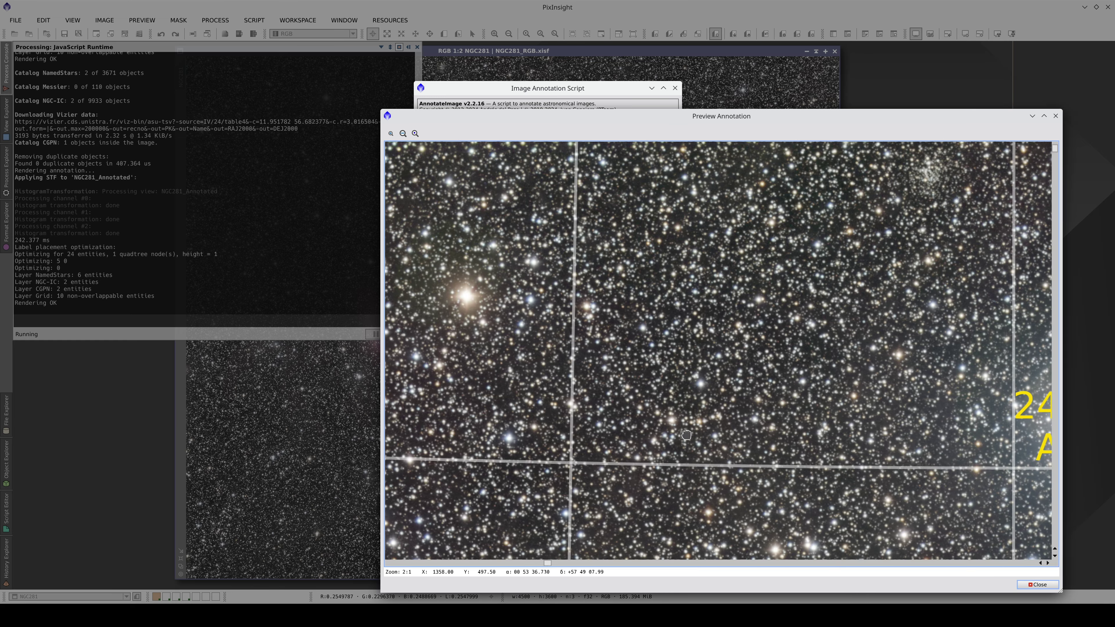
{"action": "left_click_drag", "start_coordinate": [922, 367], "coordinate": [151, 376]}
{"action": "scroll", "coordinate": [643, 340], "scroll_direction": "up", "scroll_amount": 1}
{"action": "scroll", "coordinate": [643, 340], "scroll_direction": "up", "scroll_amount": 1}
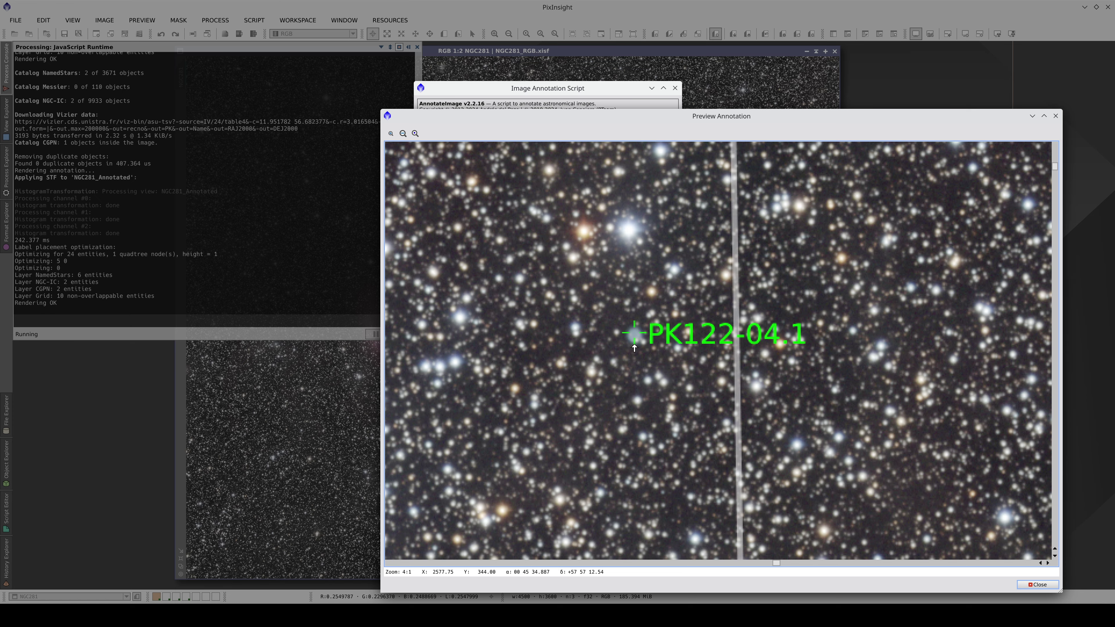
{"action": "scroll", "coordinate": [634, 347], "scroll_direction": "down", "scroll_amount": 5}
{"action": "scroll", "coordinate": [728, 450], "scroll_direction": "up", "scroll_amount": 1}
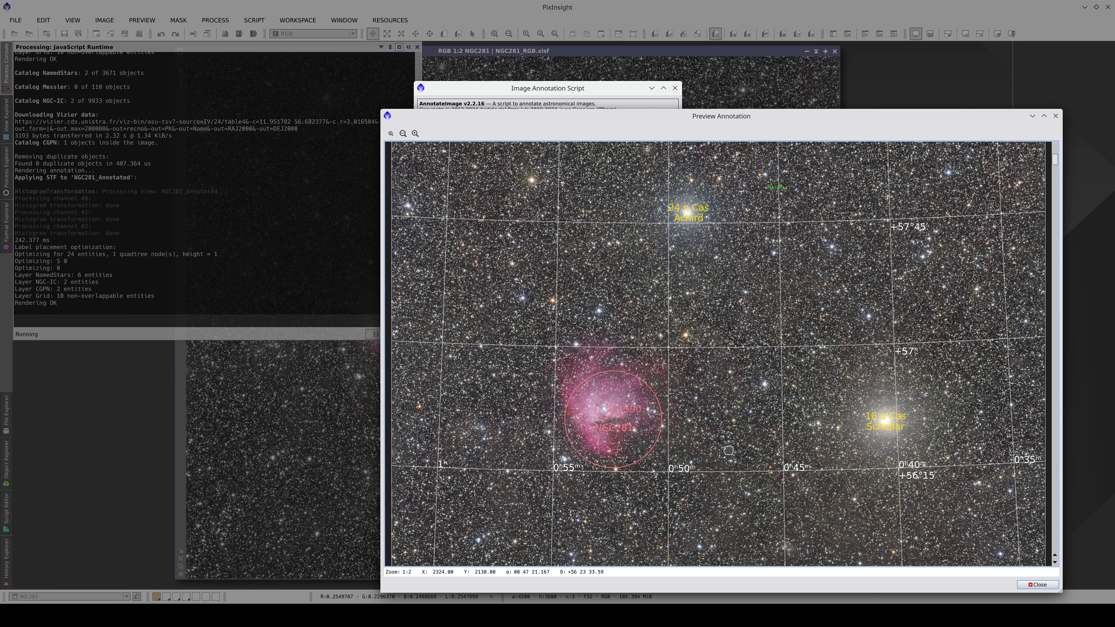
{"action": "left_click", "coordinate": [1049, 587]}
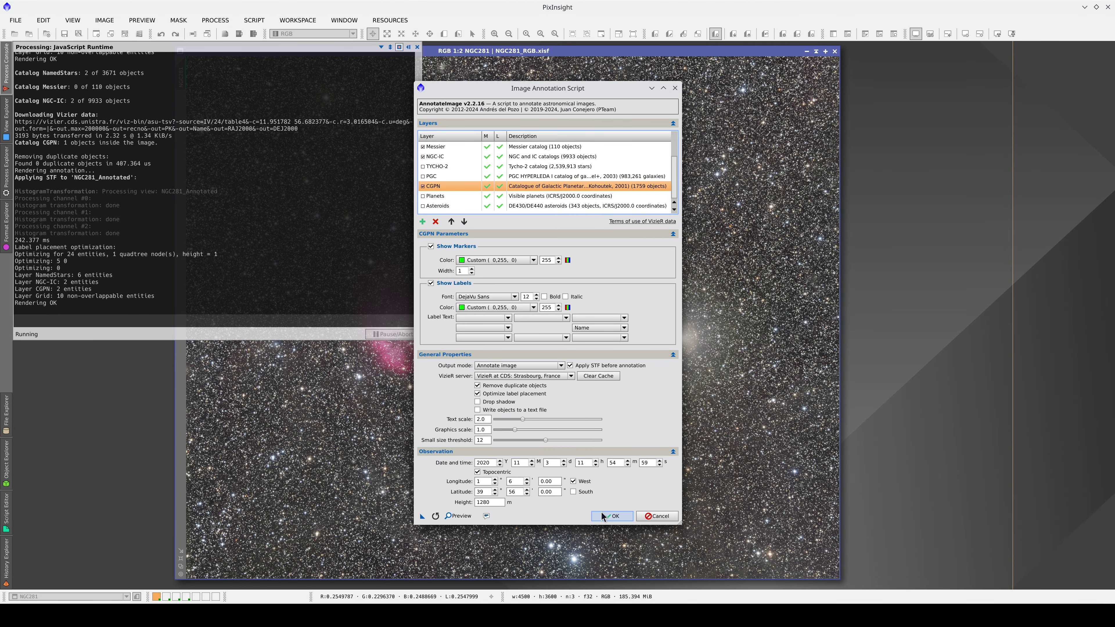
Generate the annotated NGC281 image, move its window off the original's nebula and inspect the PK122-04.1 marker at 3:1 zoom.
{"action": "left_click", "coordinate": [612, 515]}
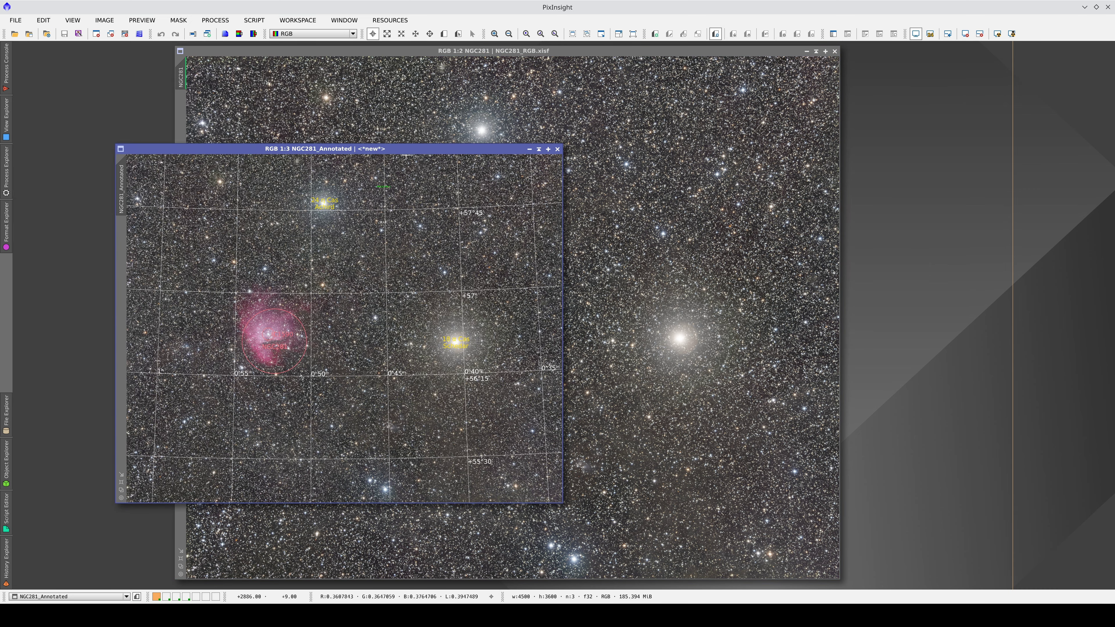
{"action": "left_click_drag", "start_coordinate": [407, 149], "coordinate": [796, 160]}
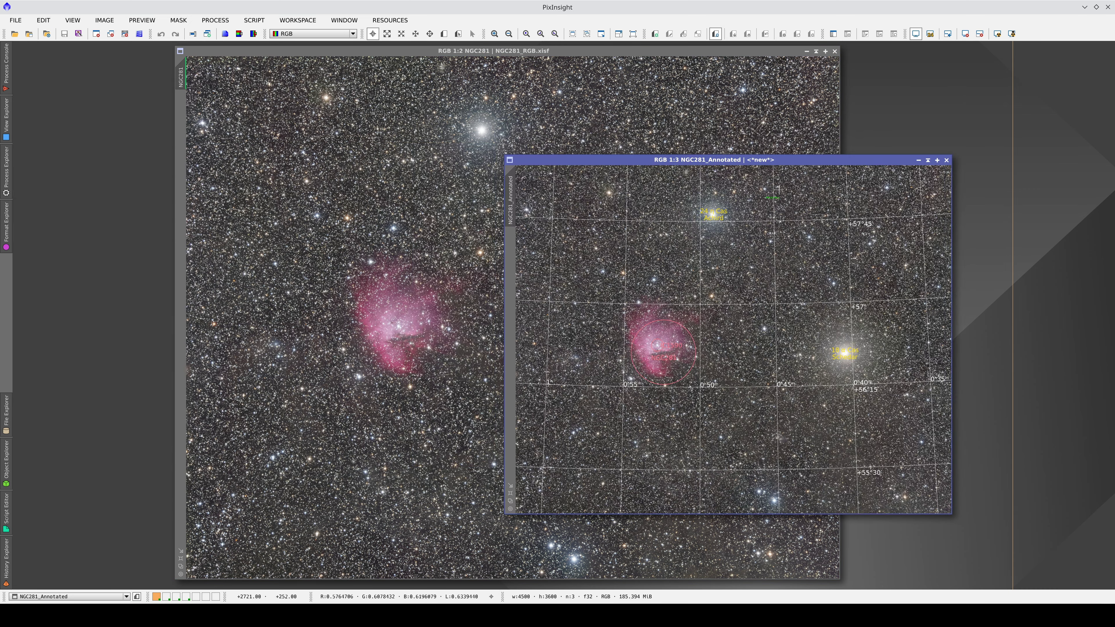
{"action": "scroll", "coordinate": [783, 198], "scroll_direction": "up", "scroll_amount": 4}
{"action": "scroll", "coordinate": [702, 229], "scroll_direction": "up", "scroll_amount": 3}
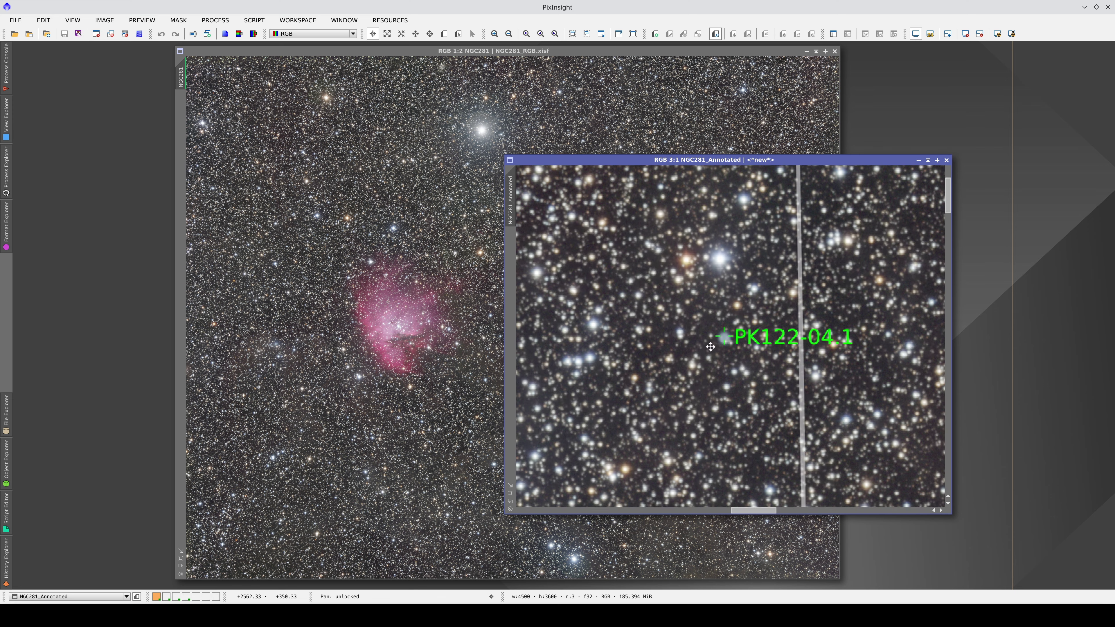
Match the original NGC281 view to the annotated image's zoom and position, and arrange both windows to compare the planetary nebula.
{"action": "left_click_drag", "start_coordinate": [519, 194], "coordinate": [179, 82]}
{"action": "left_click", "coordinate": [481, 287]}
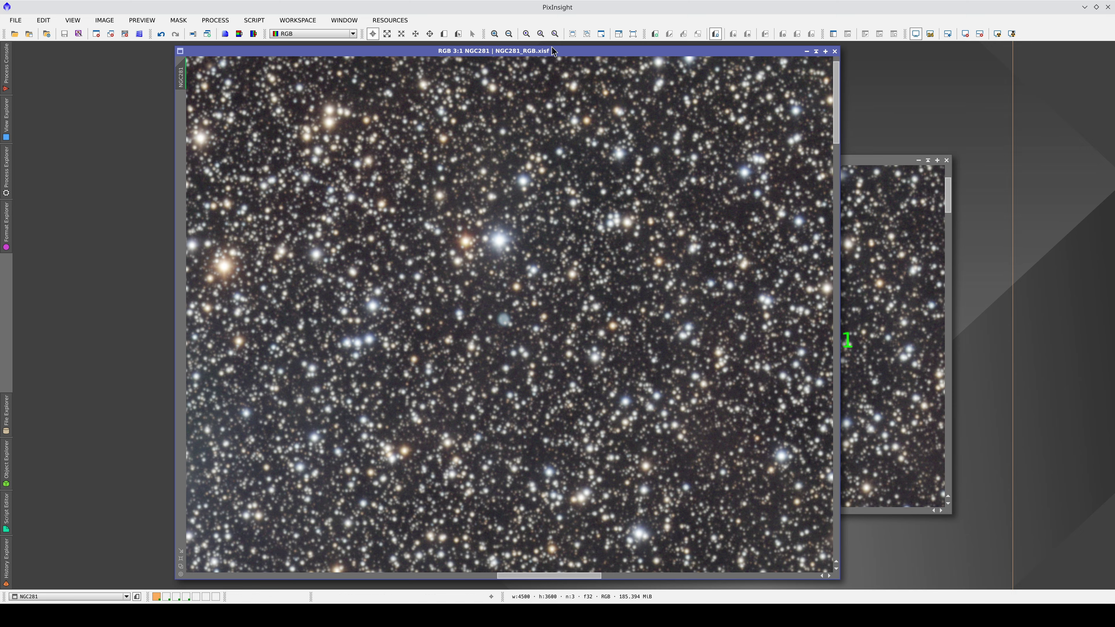
{"action": "left_click_drag", "start_coordinate": [551, 49], "coordinate": [386, 45]}
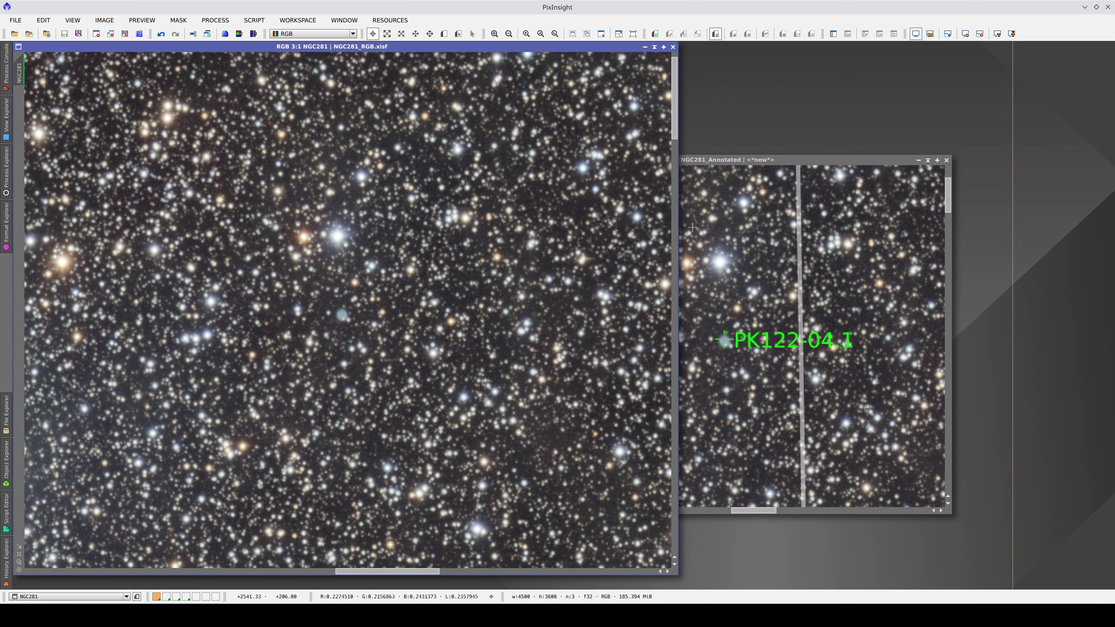
{"action": "left_click", "coordinate": [747, 263]}
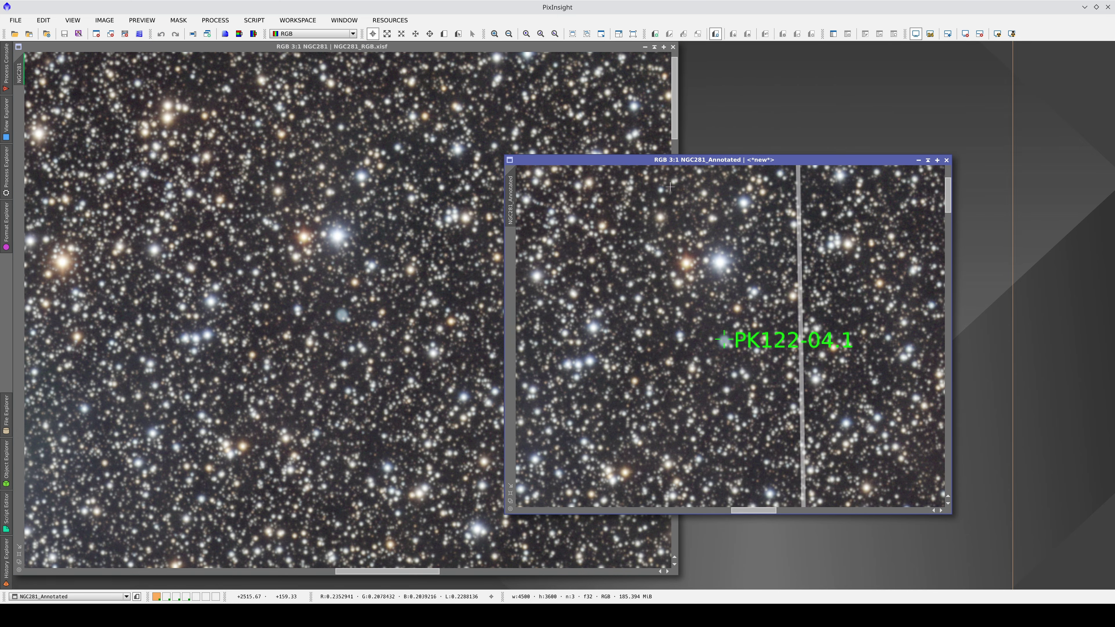
Switch to the workspace holding the NGC1808 image and open the AnnotateImage script for it.
{"action": "double_click", "coordinate": [673, 159]}
{"action": "scroll", "coordinate": [437, 302], "scroll_direction": "down", "scroll_amount": 1}
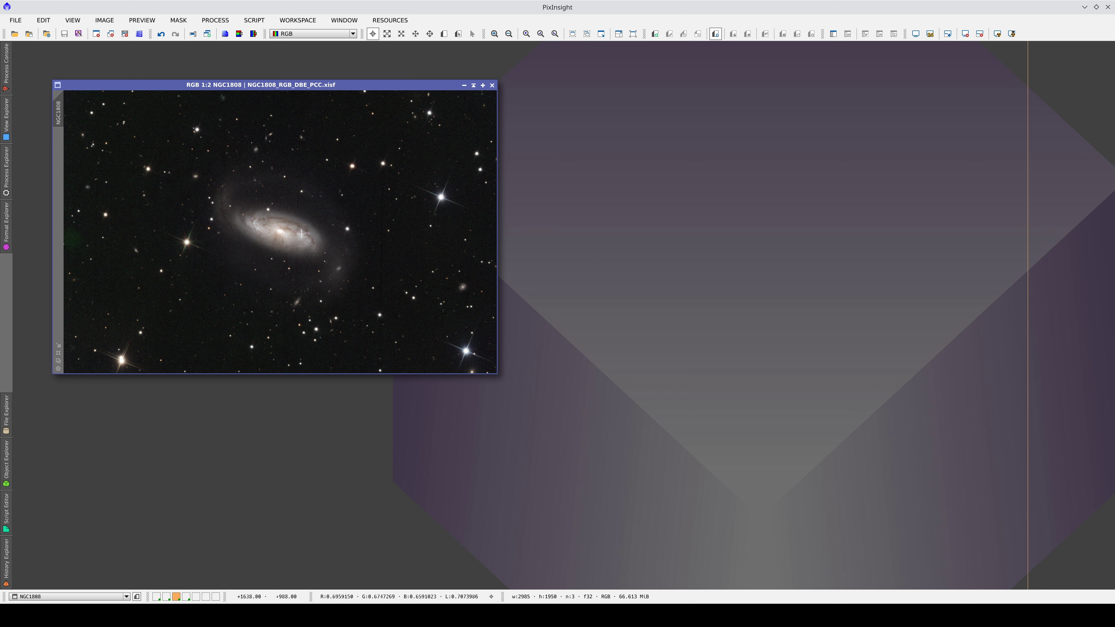
{"action": "left_click", "coordinate": [8, 183]}
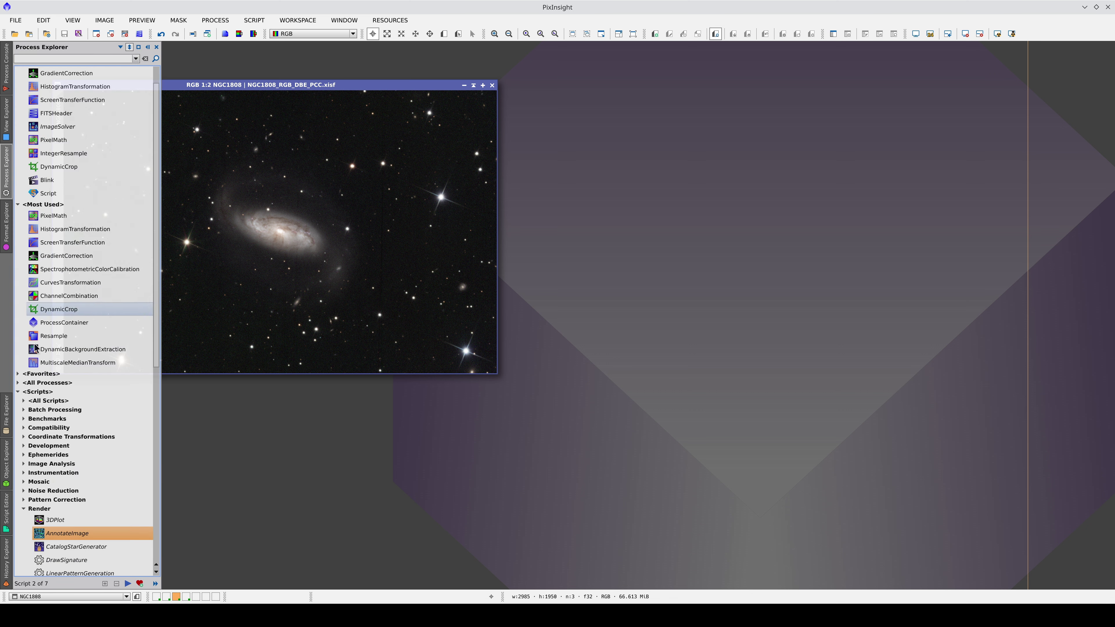
{"action": "double_click", "coordinate": [69, 534]}
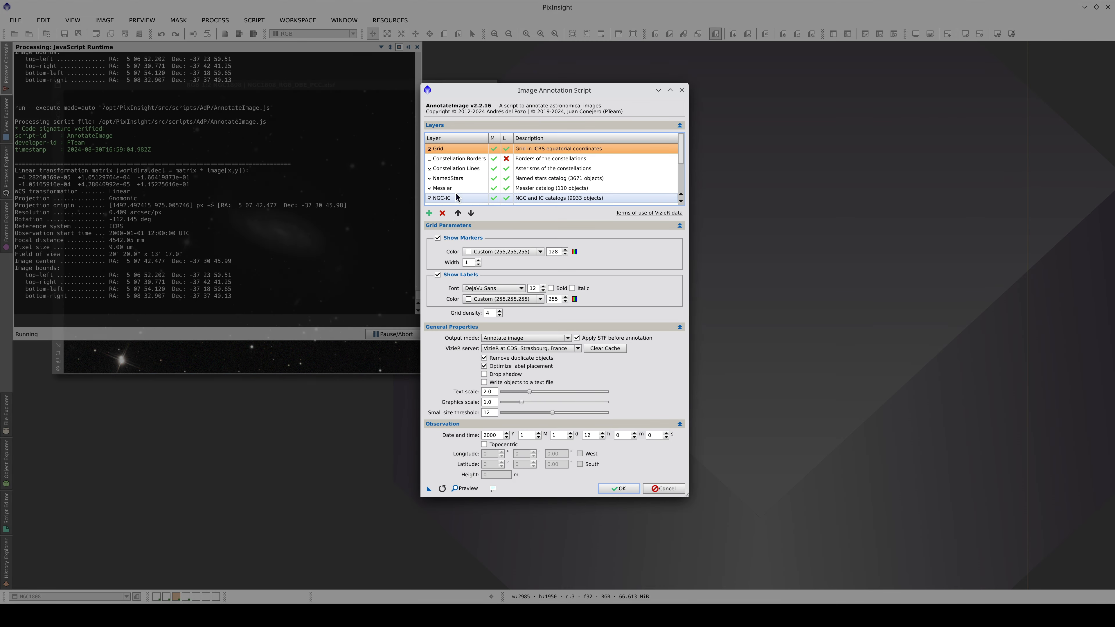
Add a Gaia DR3 (XPSD) catalogue layer to the NGC1808 annotation.
{"action": "scroll", "coordinate": [460, 181], "scroll_direction": "down", "scroll_amount": 2}
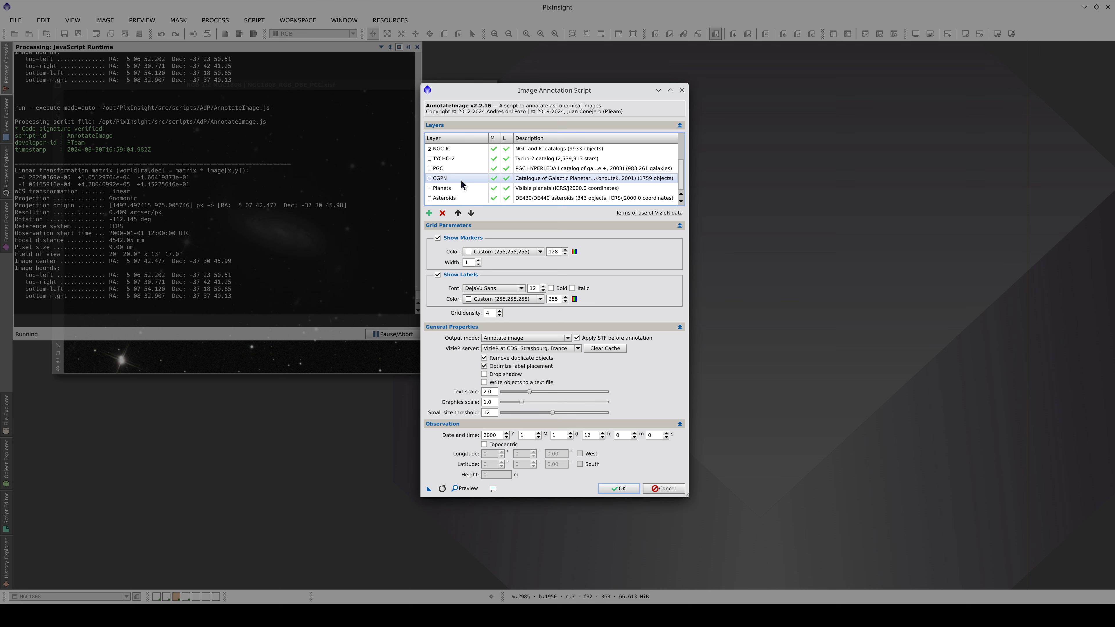
{"action": "left_click", "coordinate": [428, 213]}
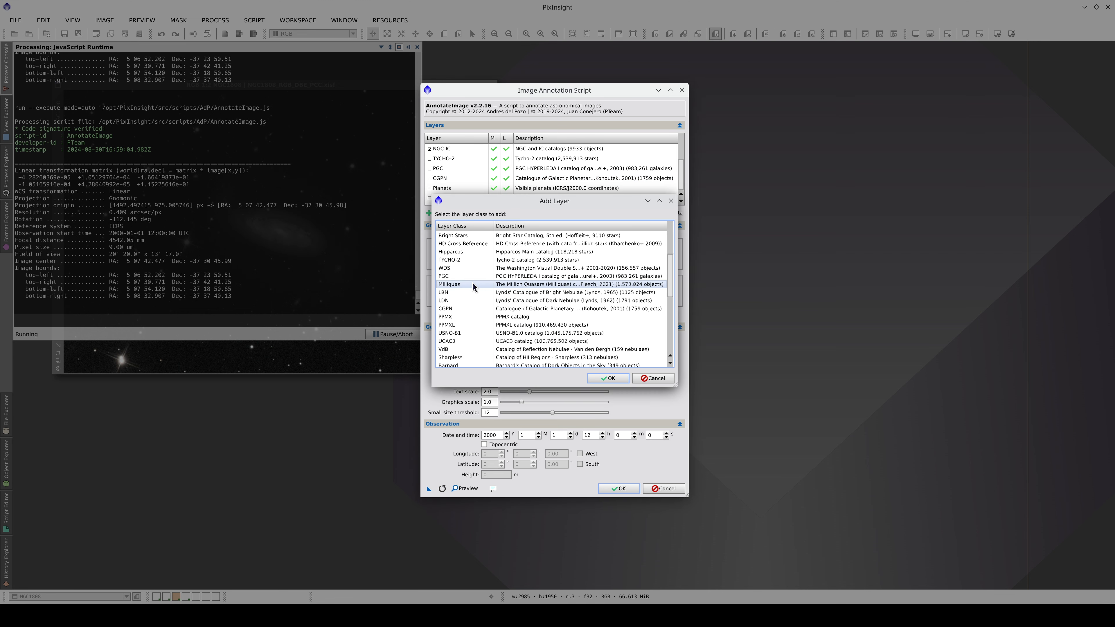
{"action": "scroll", "coordinate": [472, 284], "scroll_direction": "down", "scroll_amount": 5}
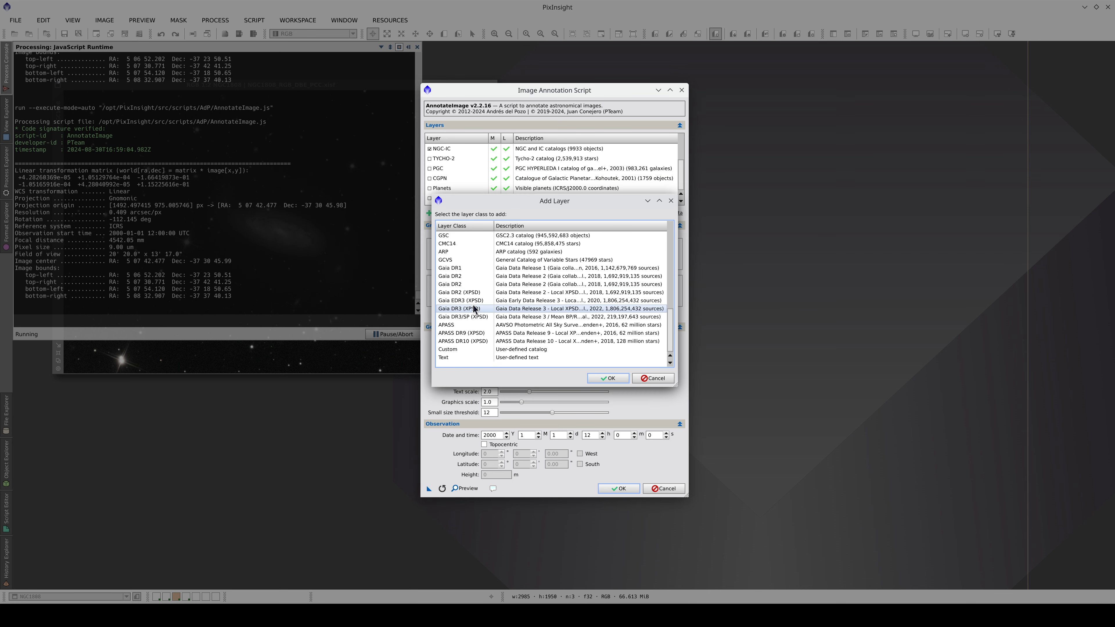
{"action": "left_click", "coordinate": [476, 309]}
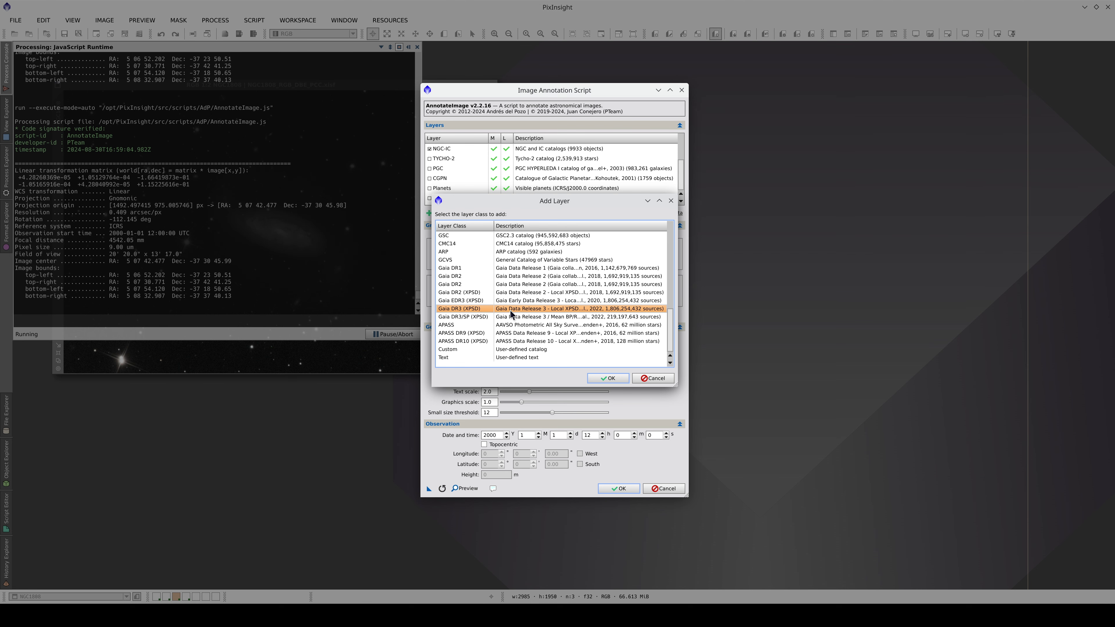
{"action": "left_click", "coordinate": [602, 376]}
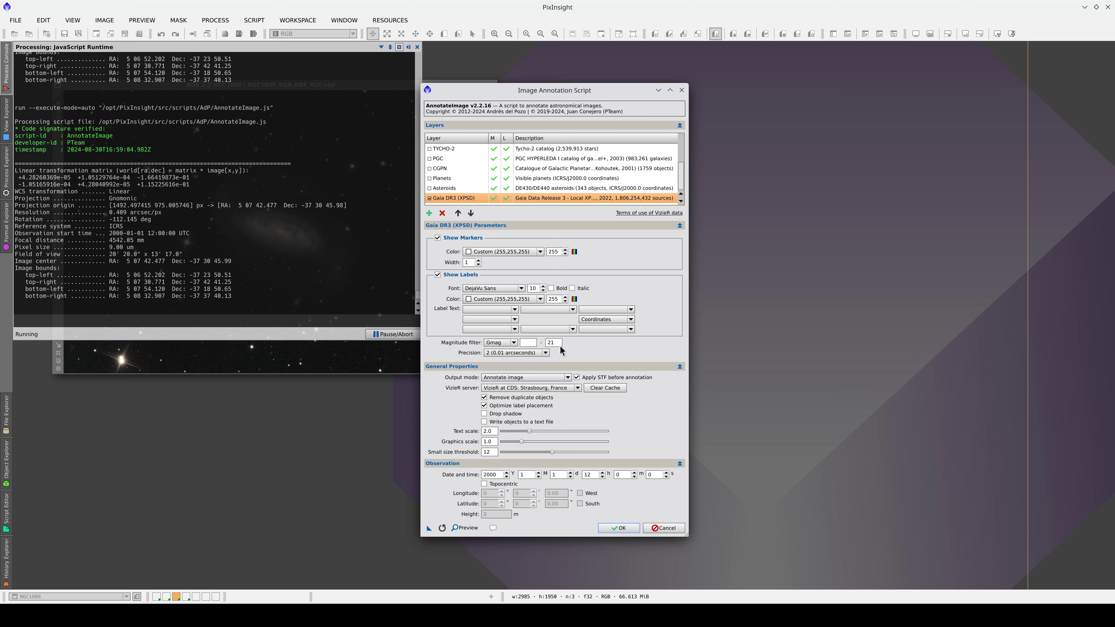
Disable the Gaia layer's labels, set the observation year to 2010, turn off STF before annotation and generate the annotated NGC1808 image.
{"action": "left_click", "coordinate": [438, 275]}
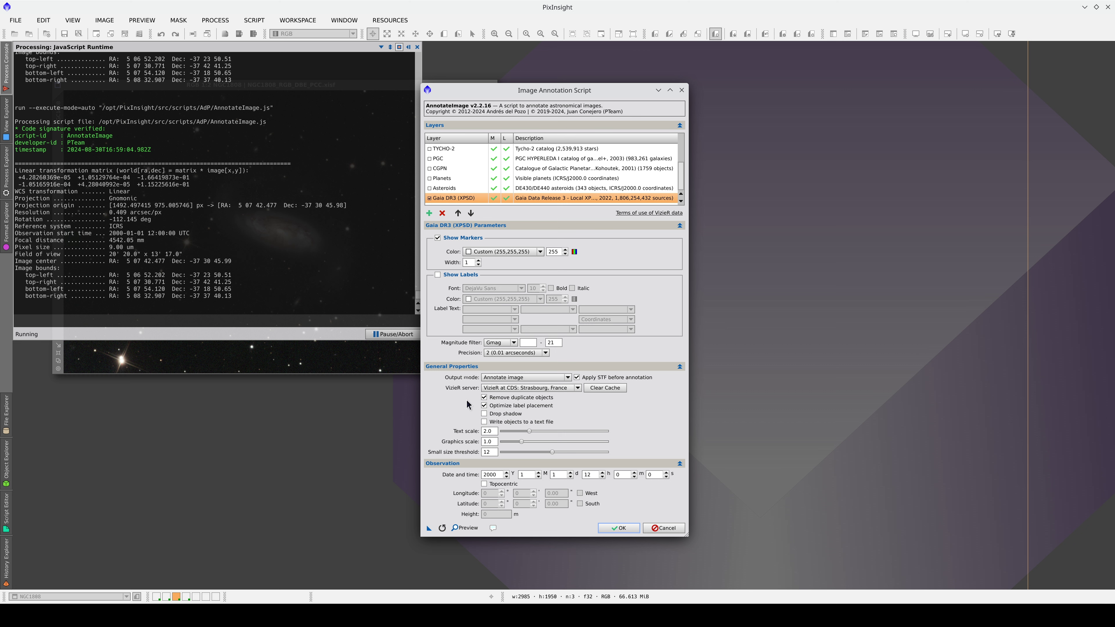
{"action": "left_click_drag", "start_coordinate": [499, 475], "coordinate": [477, 476]}
{"action": "type", "text": "2010"}
{"action": "left_click", "coordinate": [577, 378]}
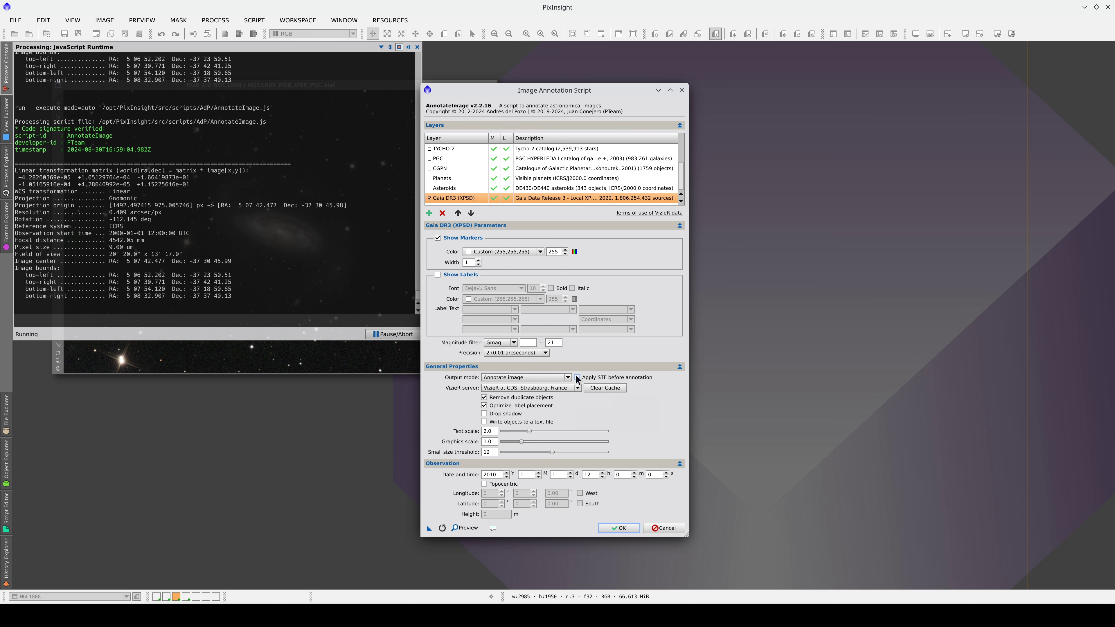
{"action": "left_click", "coordinate": [617, 528]}
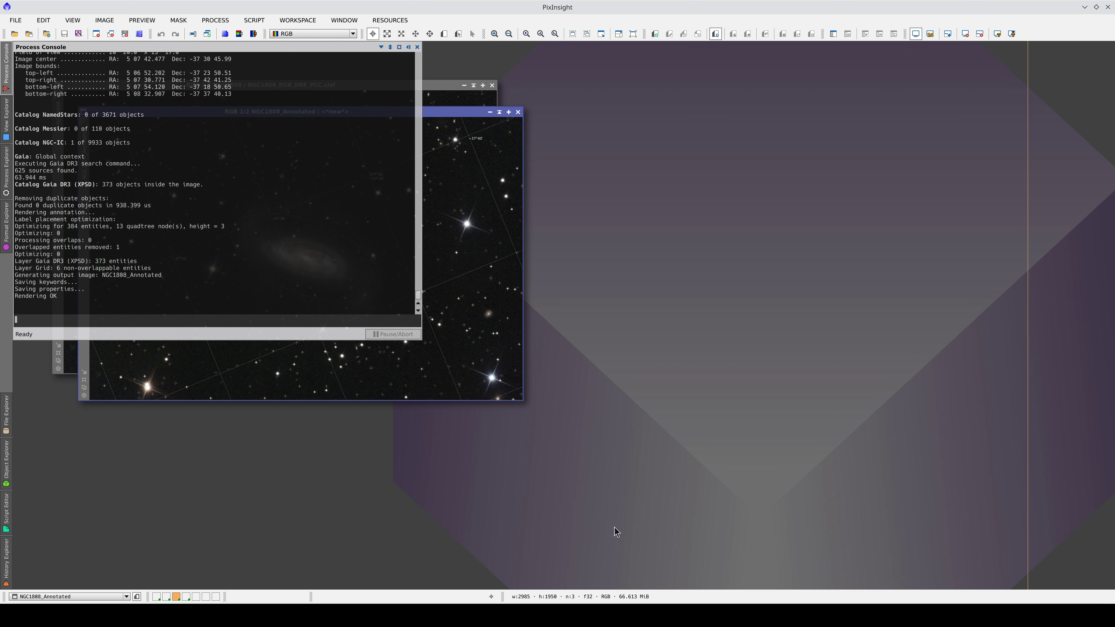
Enlarge the annotated NGC1808 window and inspect the Gaia star markers around the galaxy at 2:1 zoom.
{"action": "scroll", "coordinate": [184, 350], "scroll_direction": "up", "scroll_amount": 1}
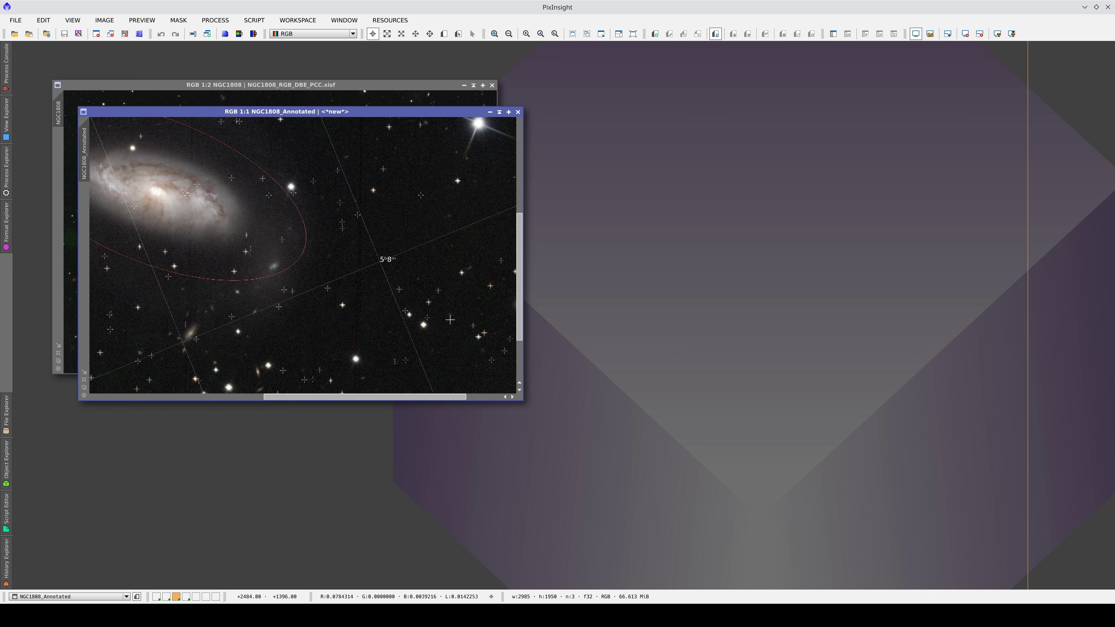
{"action": "left_click", "coordinate": [84, 372]}
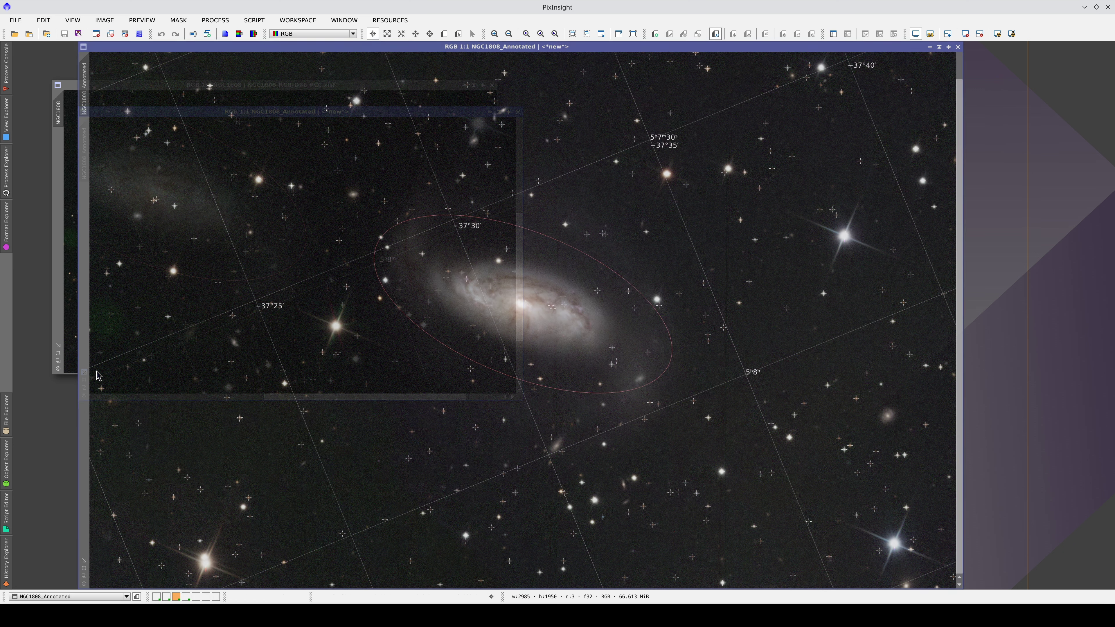
{"action": "scroll", "coordinate": [338, 307], "scroll_direction": "up", "scroll_amount": 1}
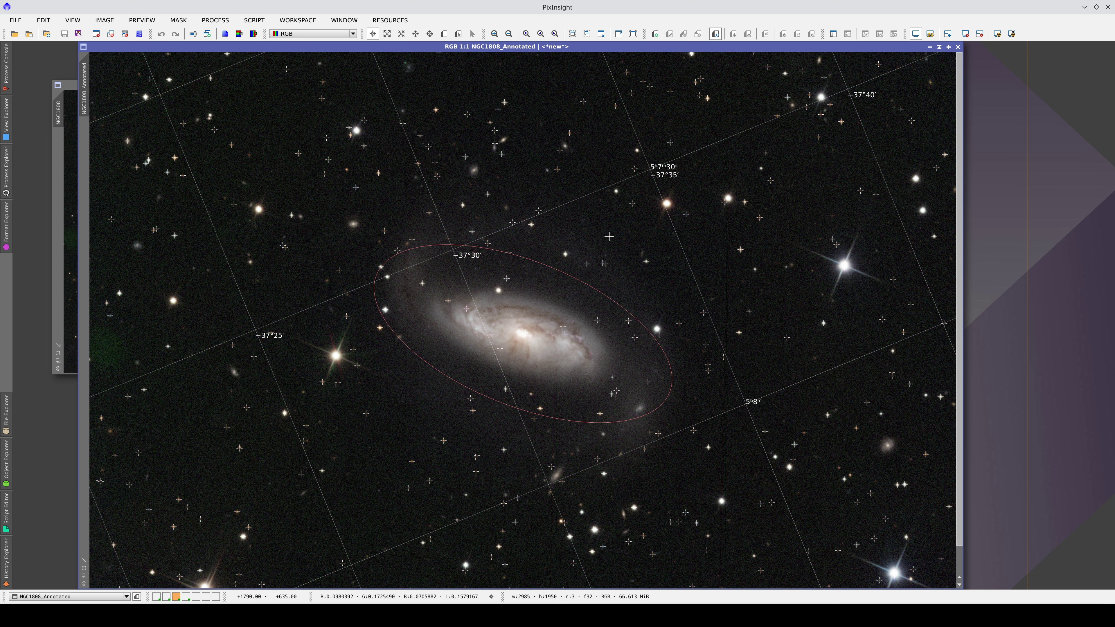
{"action": "scroll", "coordinate": [617, 433], "scroll_direction": "up", "scroll_amount": 1}
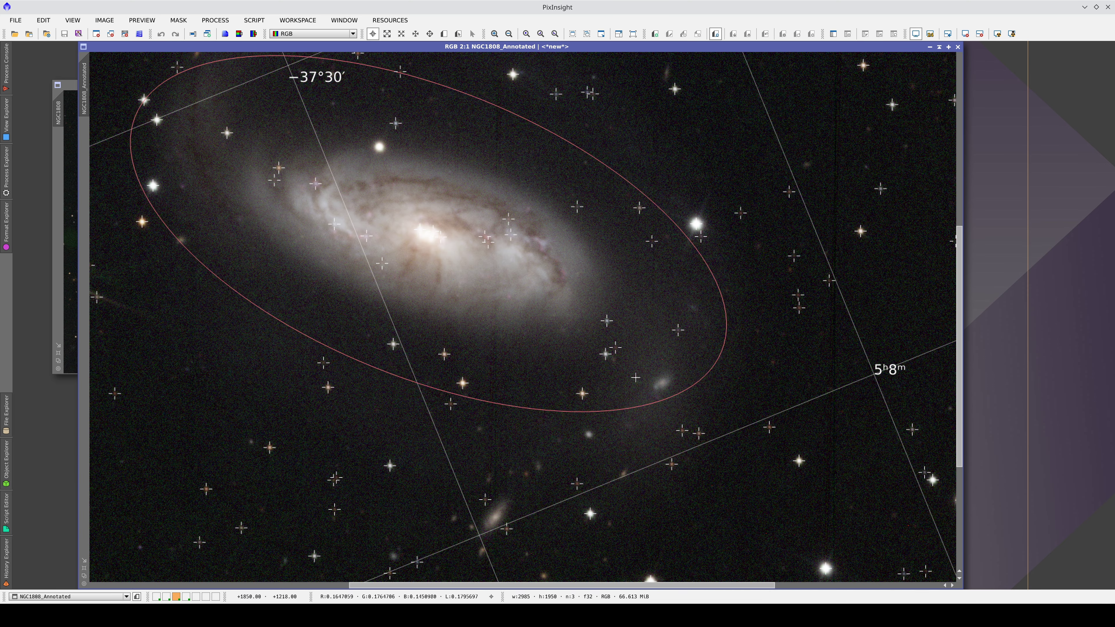
{"action": "key", "text": "space"}
{"action": "left_click_drag", "start_coordinate": [732, 469], "coordinate": [443, 262]}
Run AnnotateImage on the original NGC1808 image again with the Gaia DR3 layer and the observation year set to 1800.
{"action": "left_click", "coordinate": [6, 171]}
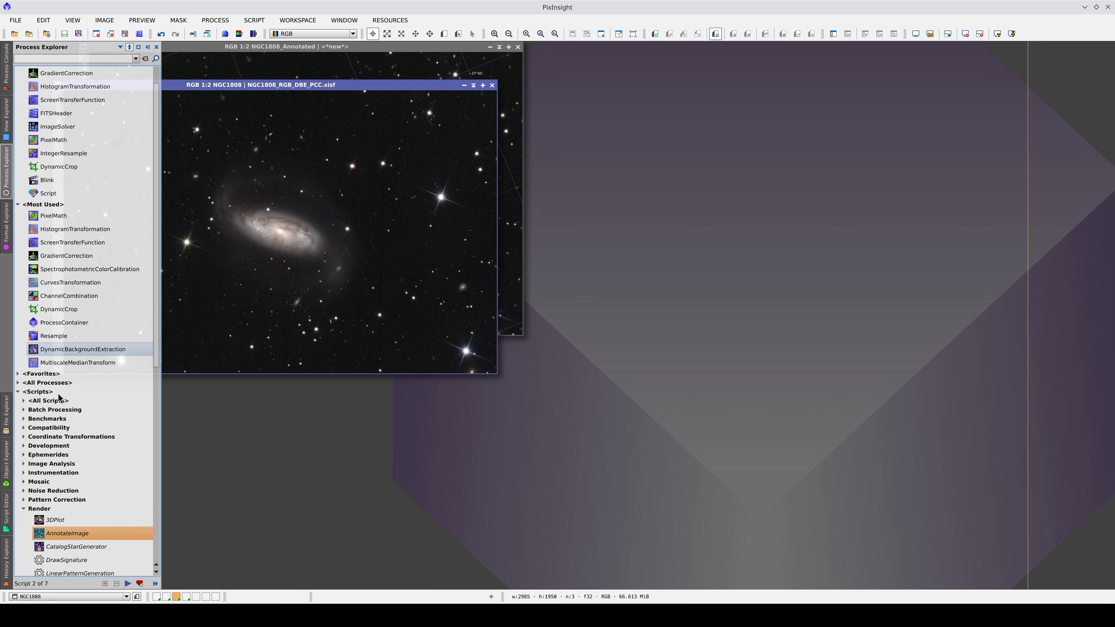
{"action": "double_click", "coordinate": [61, 533]}
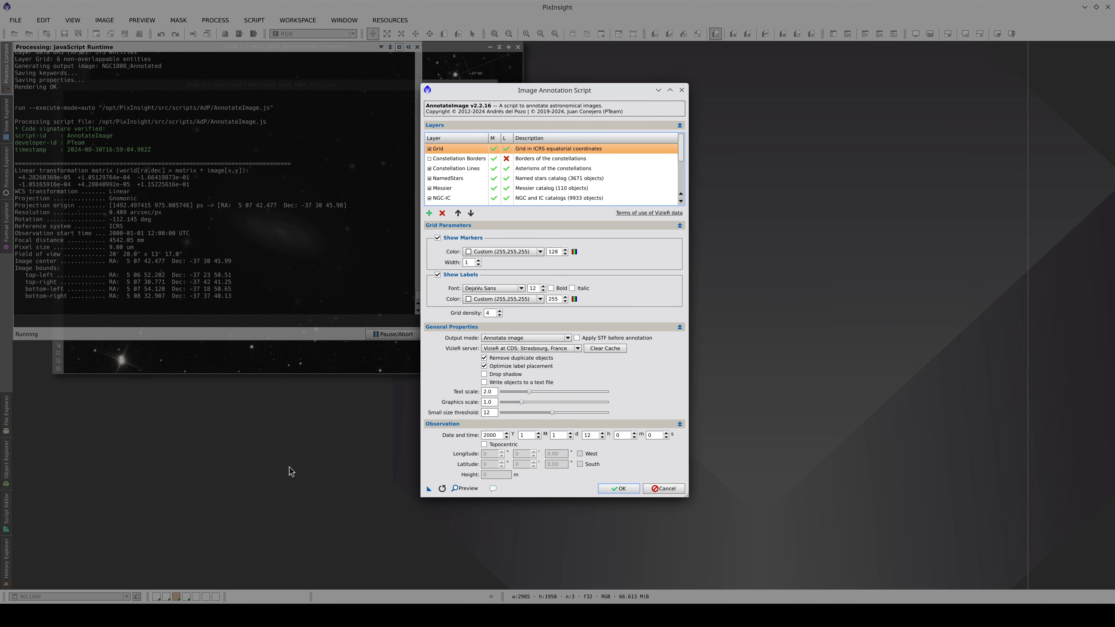
{"action": "scroll", "coordinate": [465, 191], "scroll_direction": "down", "scroll_amount": 3}
{"action": "left_click", "coordinate": [466, 198]}
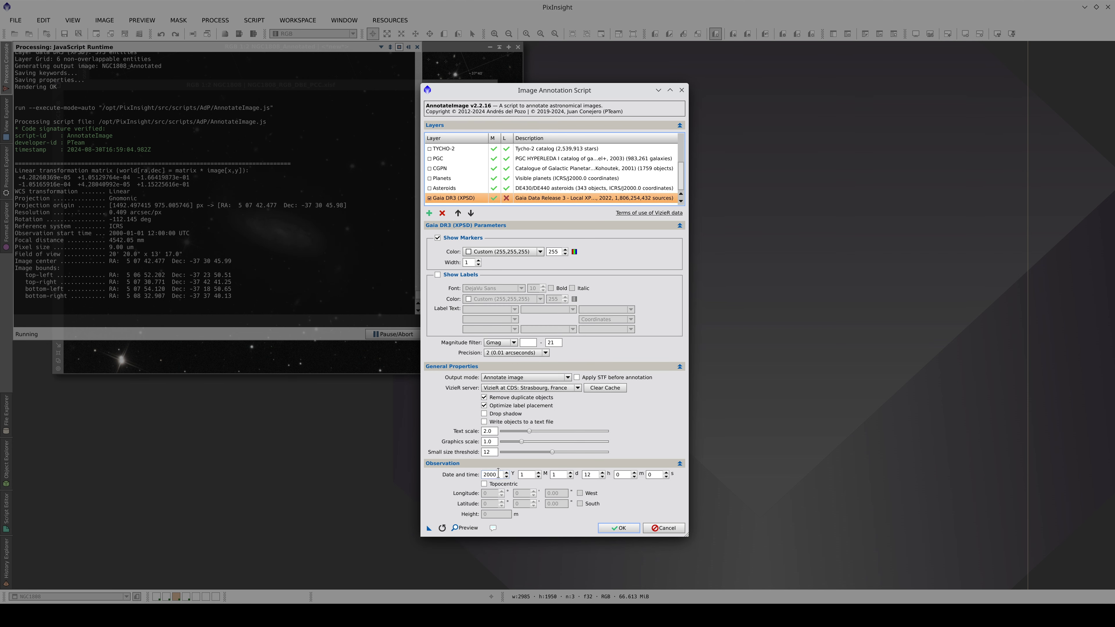
{"action": "left_click_drag", "start_coordinate": [498, 473], "coordinate": [478, 475]}
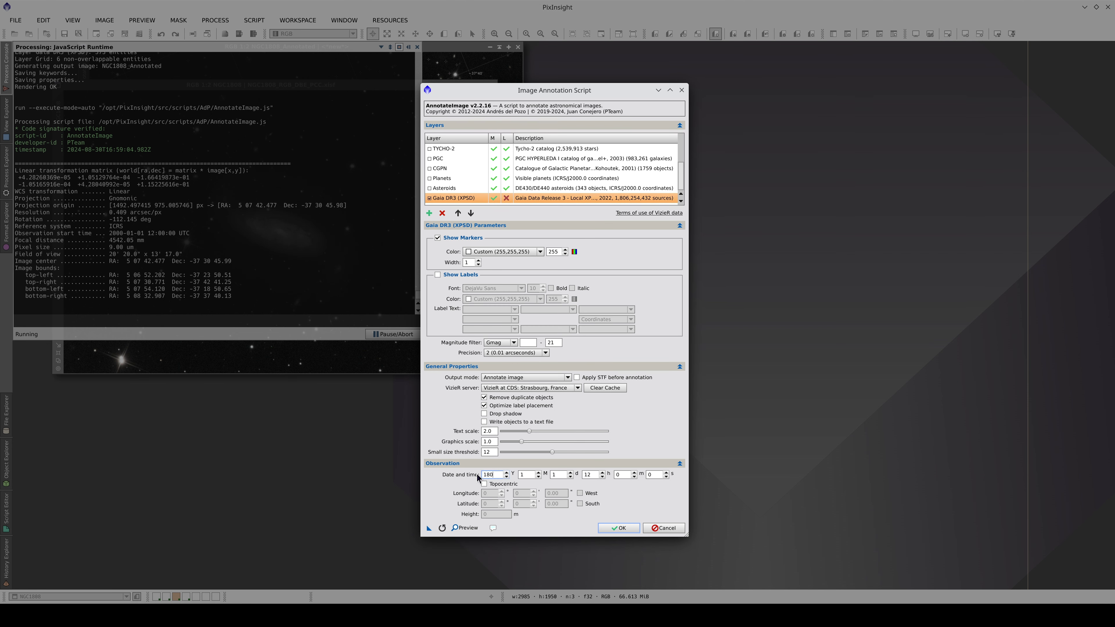
{"action": "left_click", "coordinate": [619, 527]}
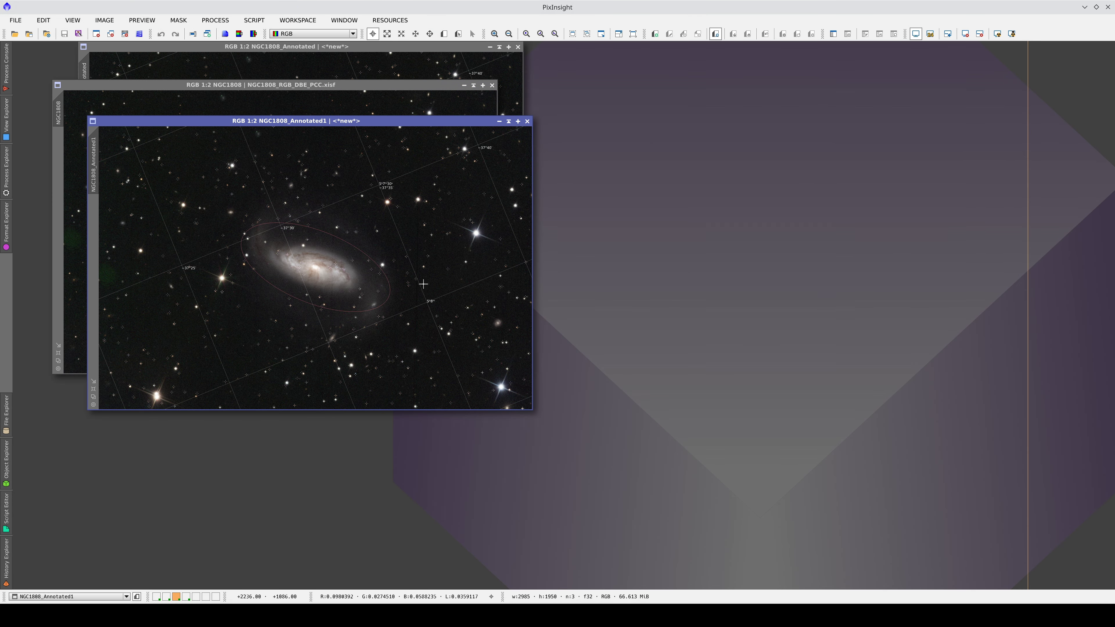
Enlarge the second annotated image and examine how its Gaia markers line up with the stars across the field at 2:1.
{"action": "scroll", "coordinate": [410, 302], "scroll_direction": "up", "scroll_amount": 1}
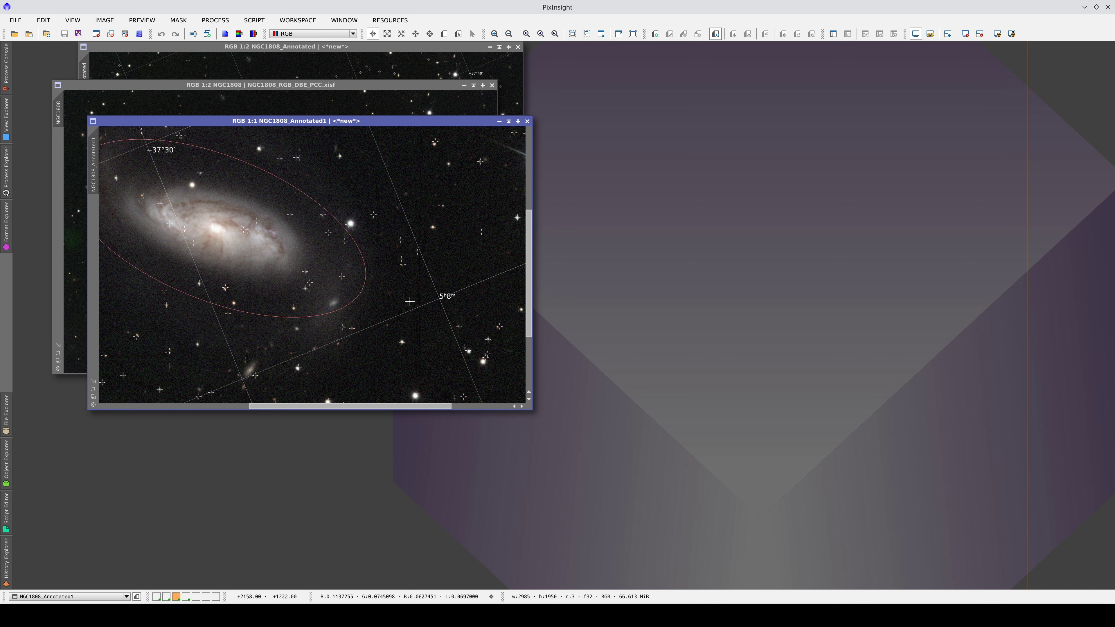
{"action": "left_click", "coordinate": [93, 382]}
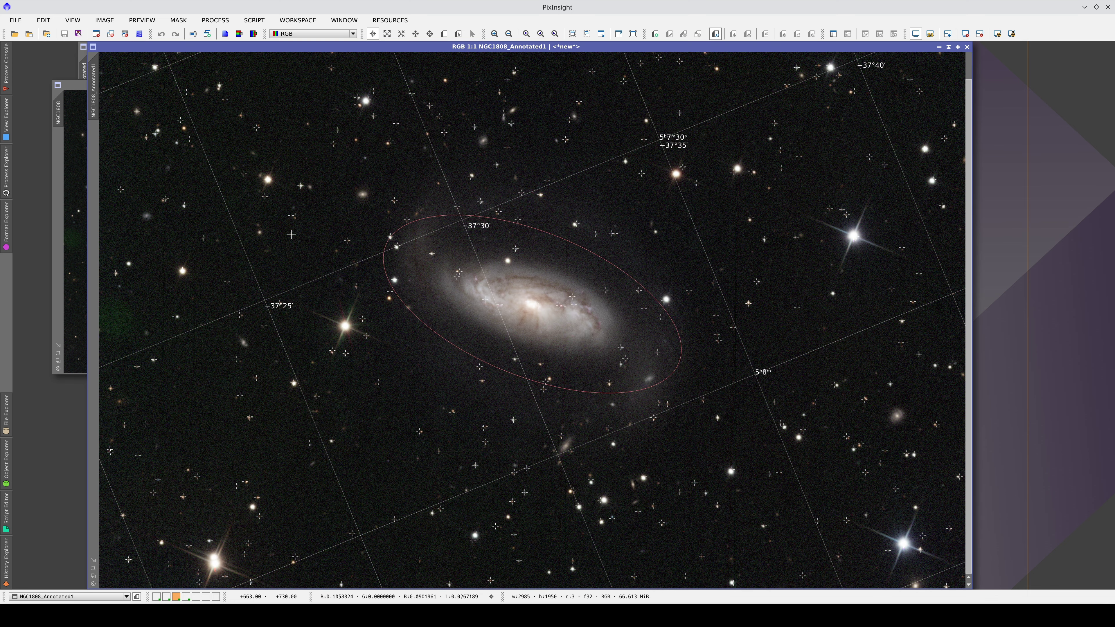
{"action": "key", "text": "alt+p"}
{"action": "left_click_drag", "start_coordinate": [428, 144], "coordinate": [430, 173]}
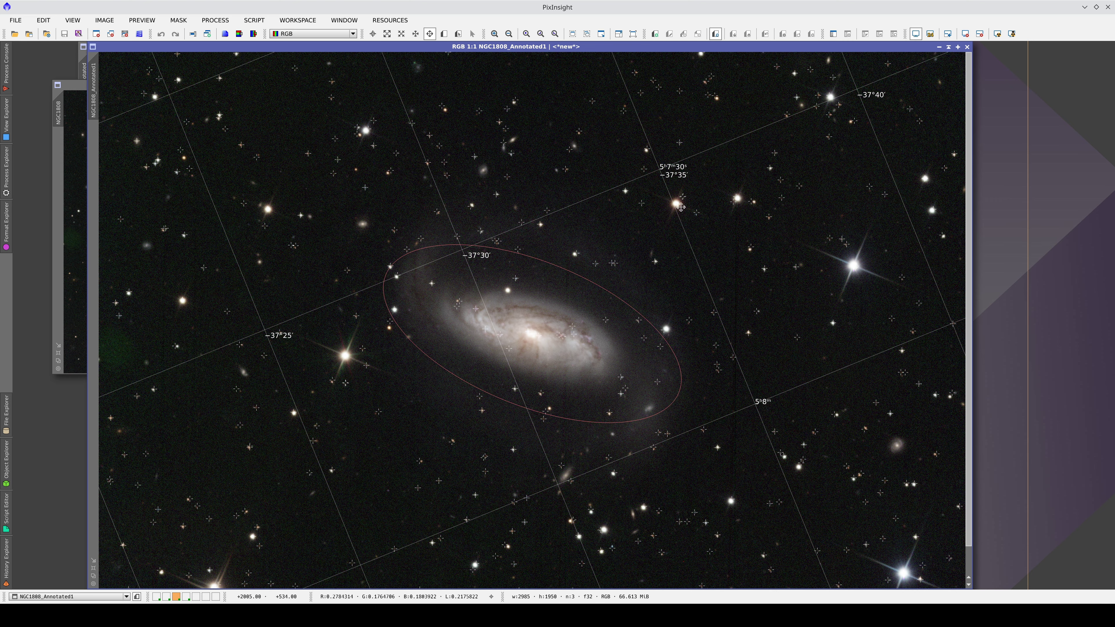
{"action": "key", "text": "alt+r"}
{"action": "scroll", "coordinate": [676, 211], "scroll_direction": "up", "scroll_amount": 1}
{"action": "key", "text": "alt+p"}
{"action": "left_click_drag", "start_coordinate": [680, 205], "coordinate": [435, 393]}
{"action": "left_click_drag", "start_coordinate": [622, 480], "coordinate": [535, 422]}
{"action": "left_click_drag", "start_coordinate": [361, 466], "coordinate": [444, 362]}
Rename the second annotated image as _1800 and the first annotated image as _2010.
{"action": "double_click", "coordinate": [90, 95]}
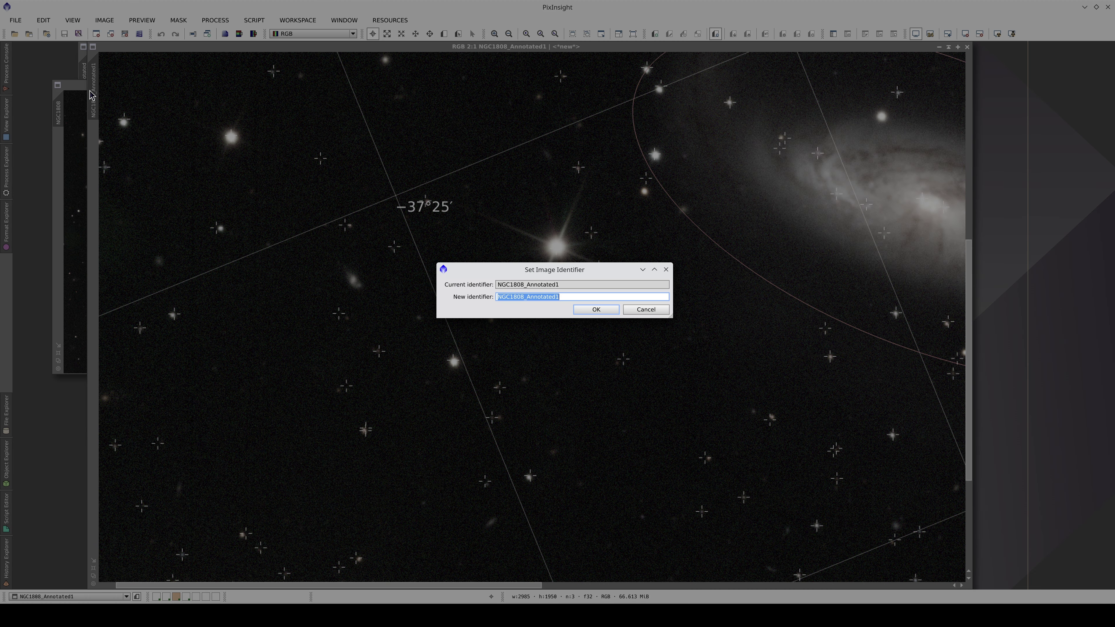
{"action": "key", "text": "BackSpace"}
{"action": "type", "text": "_1800"}
{"action": "key", "text": "Return"}
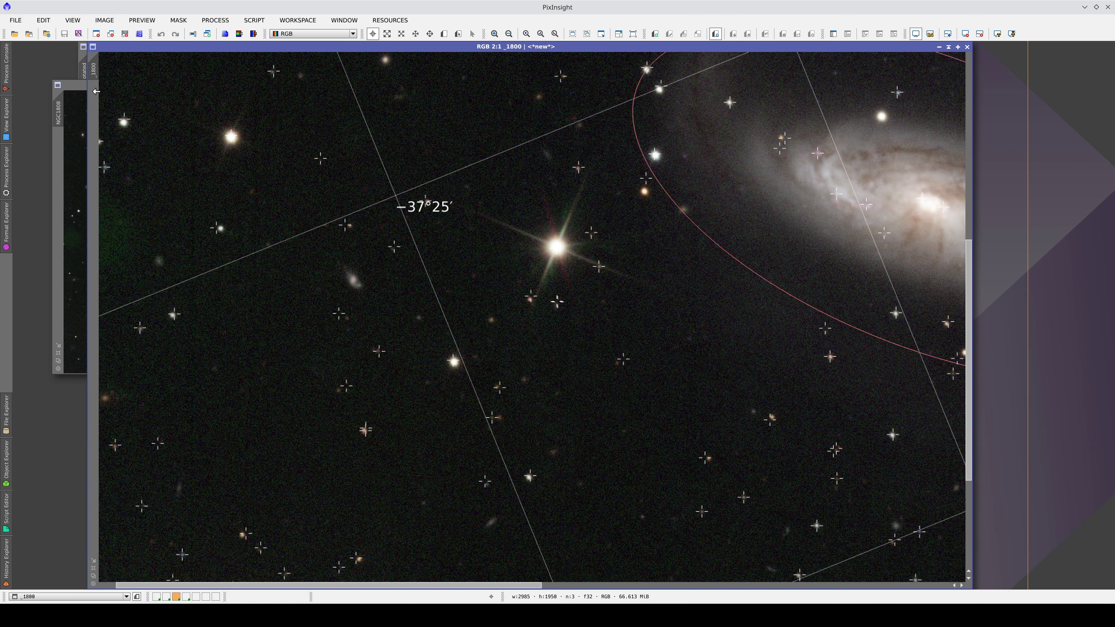
{"action": "left_click", "coordinate": [88, 73]}
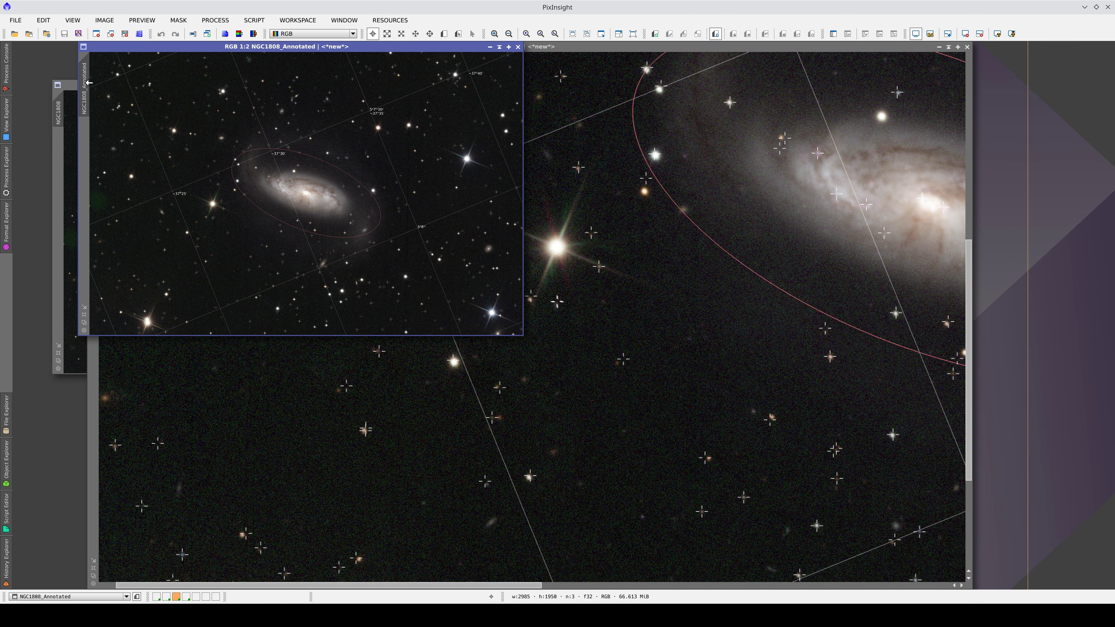
{"action": "double_click", "coordinate": [87, 89]}
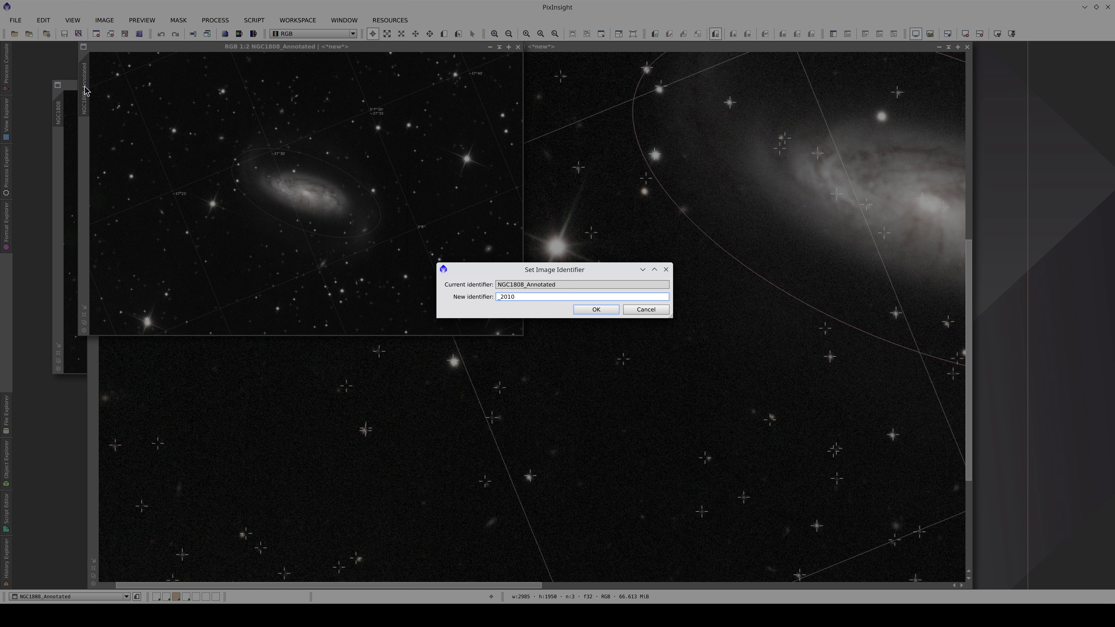
{"action": "key", "text": "Return"}
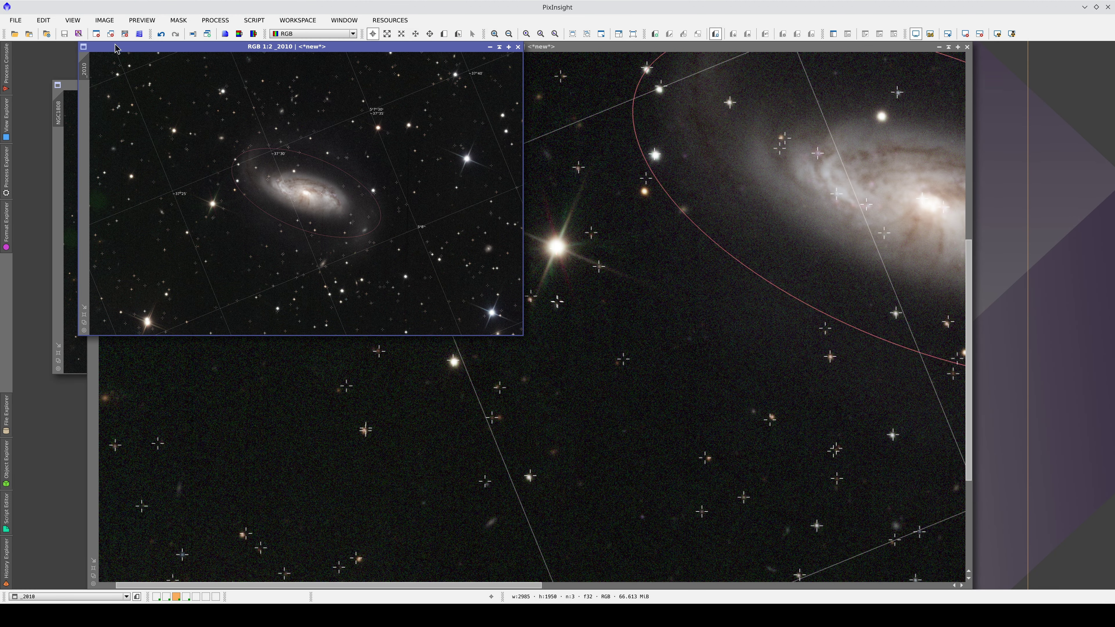
Move the _2010 window clear, create a preview of the whole image and maximize the window.
{"action": "left_click_drag", "start_coordinate": [115, 47], "coordinate": [112, 172]}
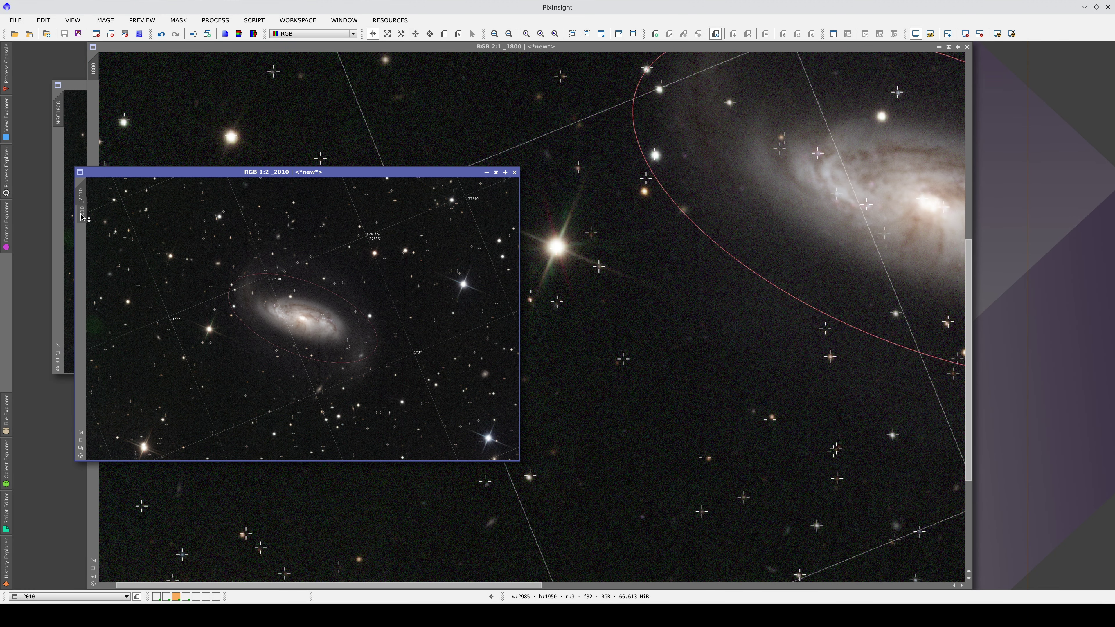
{"action": "left_click", "coordinate": [81, 226]}
{"action": "left_click", "coordinate": [505, 173]}
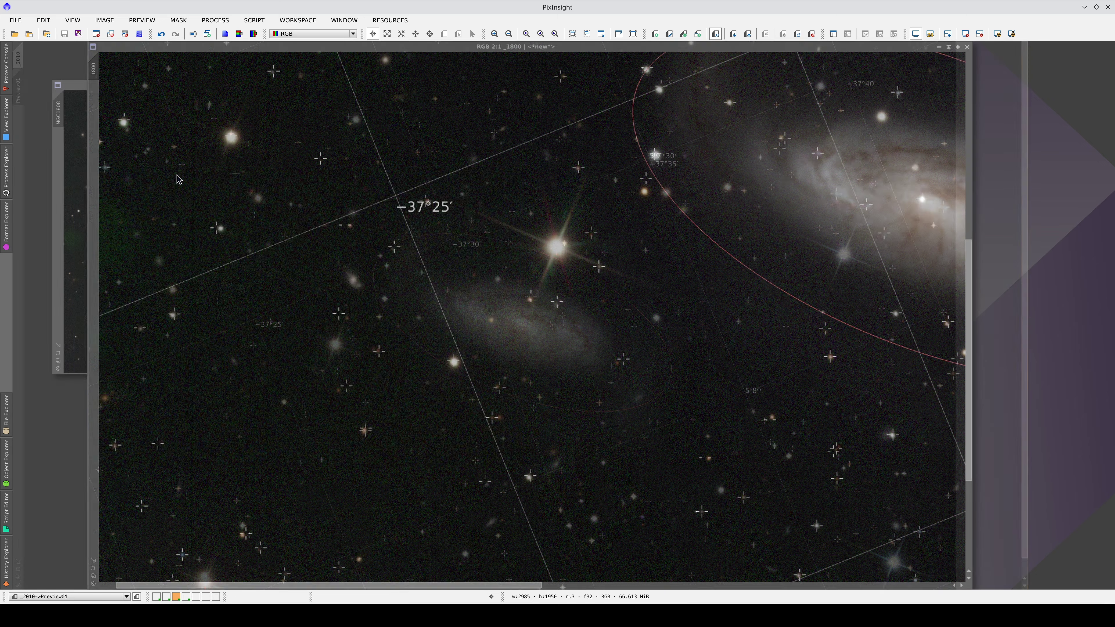
Apply PixelMath with the expression _1800 to the preview of the _2010 image and close the PixelMath window.
{"action": "left_click", "coordinate": [6, 172]}
{"action": "double_click", "coordinate": [66, 140]}
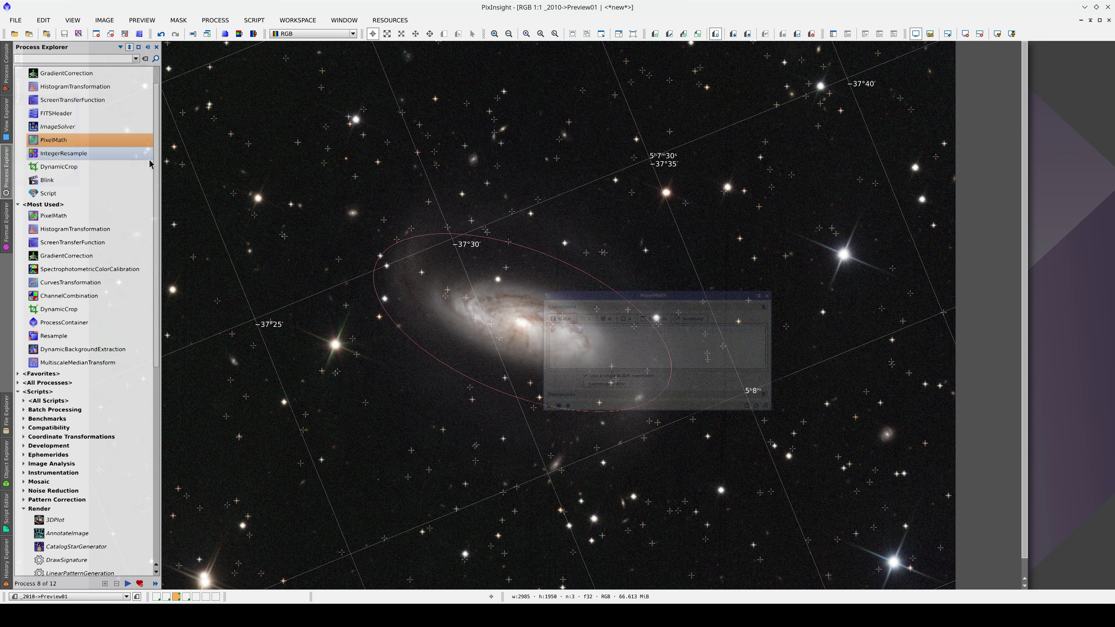
{"action": "type", "text": "b"}
{"action": "key", "text": "ctrl+a"}
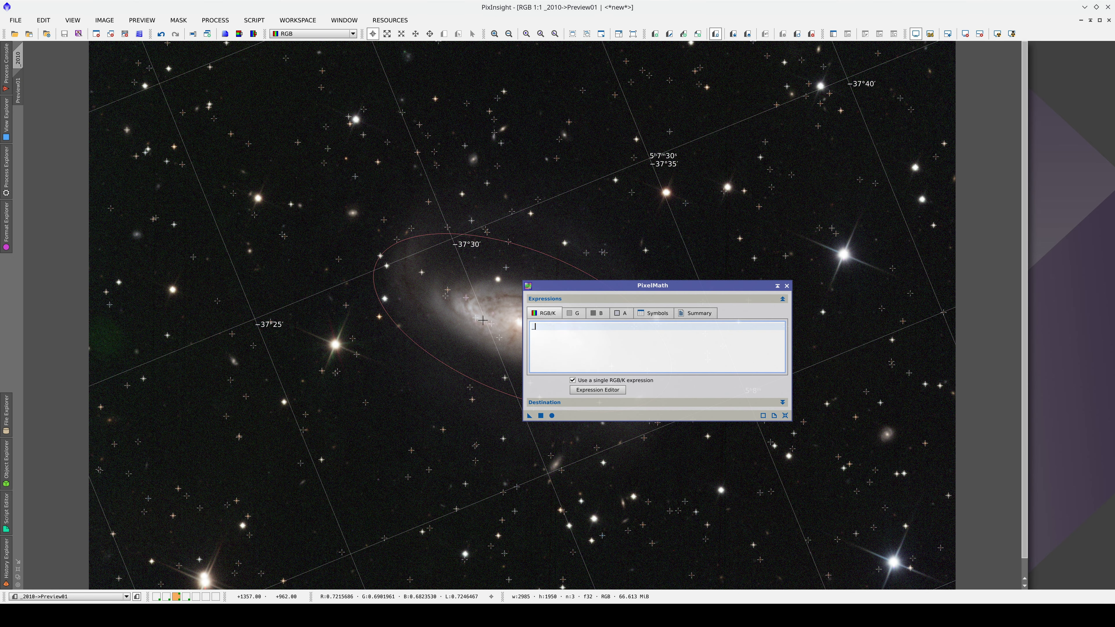
{"action": "left_click", "coordinate": [541, 415]}
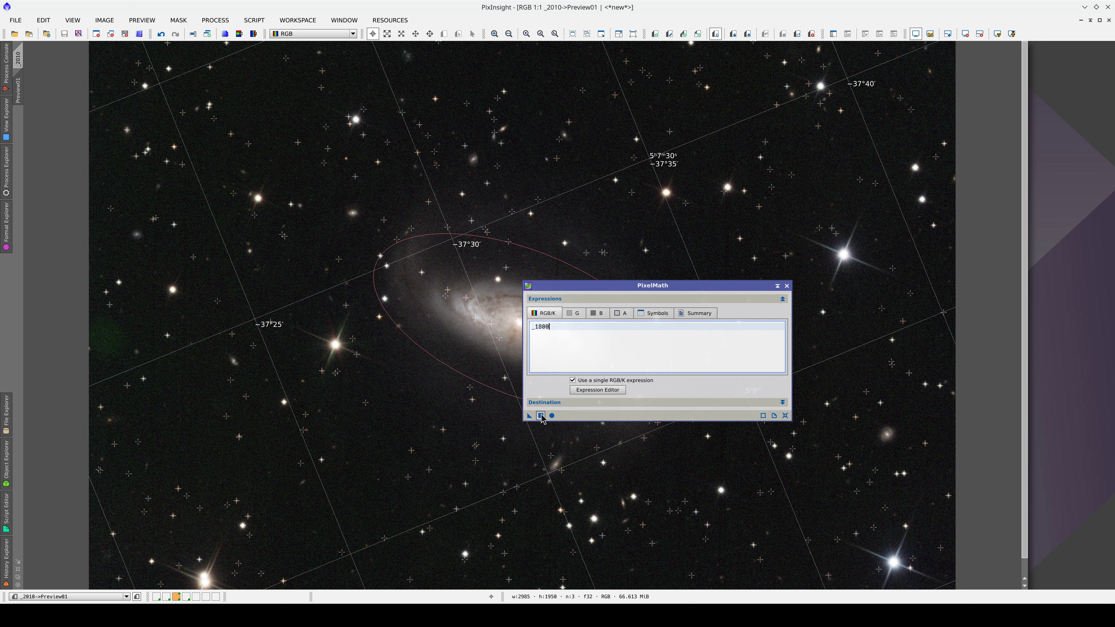
{"action": "left_click", "coordinate": [786, 286]}
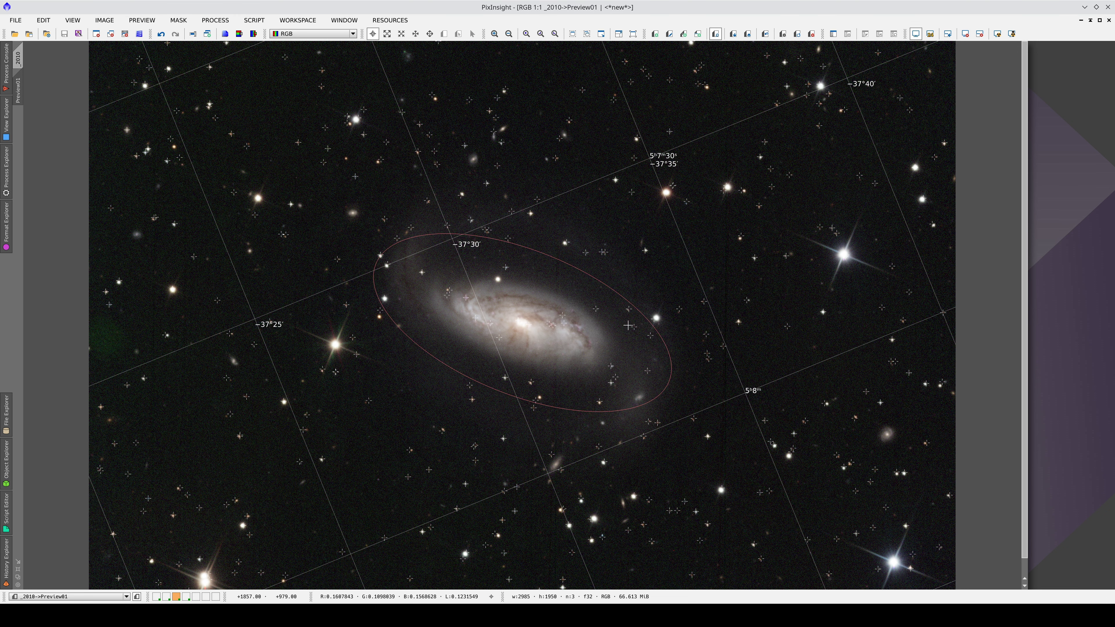
Alternate the preview between its 2010 and 1800 versions and compare the star marker positions, including at 3:1 zoom.
{"action": "key", "text": "ctrl+shift+z"}
{"action": "key", "text": "ctrl+z"}
{"action": "key", "text": "ctrl+shift+z"}
{"action": "key", "text": "ctrl+z"}
{"action": "scroll", "coordinate": [616, 181], "scroll_direction": "up", "scroll_amount": 2}
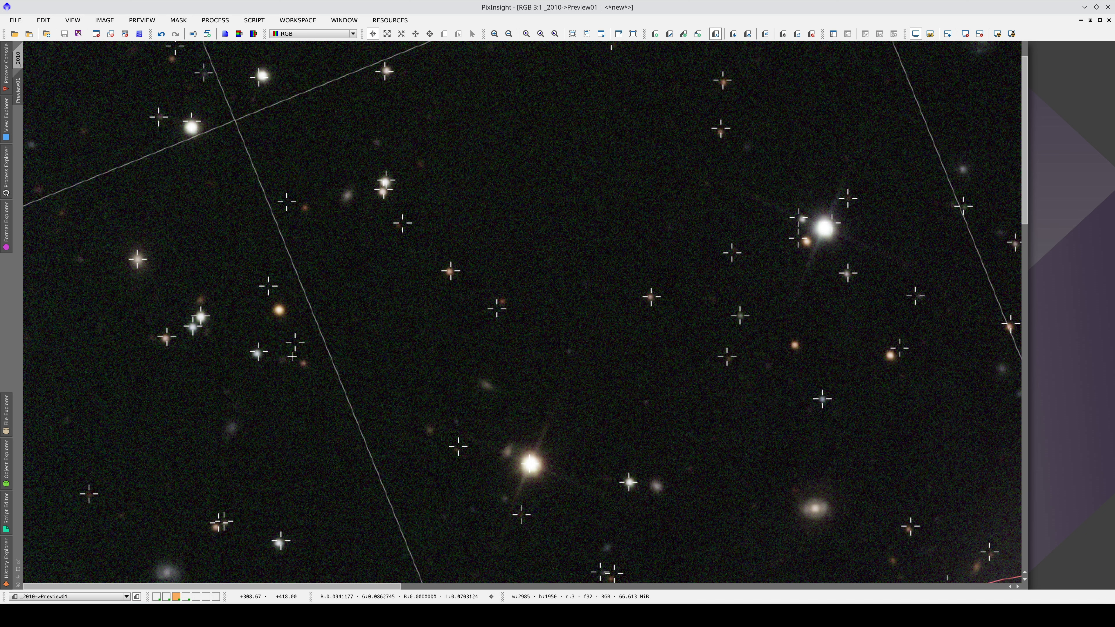
{"action": "scroll", "coordinate": [287, 324], "scroll_direction": "down", "scroll_amount": 15}
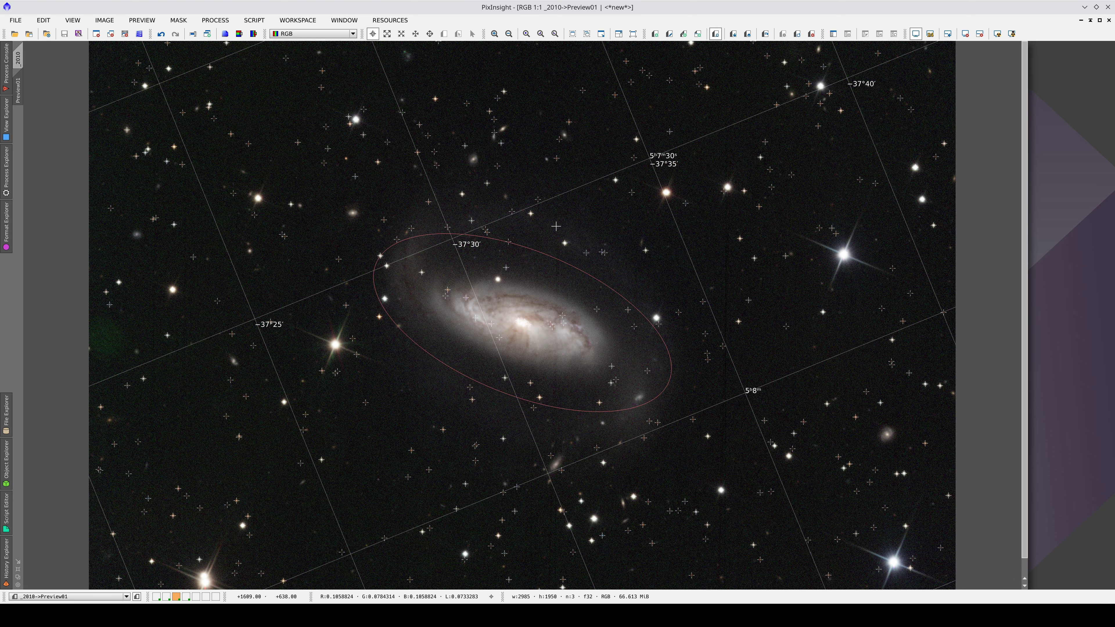
{"action": "scroll", "coordinate": [656, 321], "scroll_direction": "up", "scroll_amount": 2}
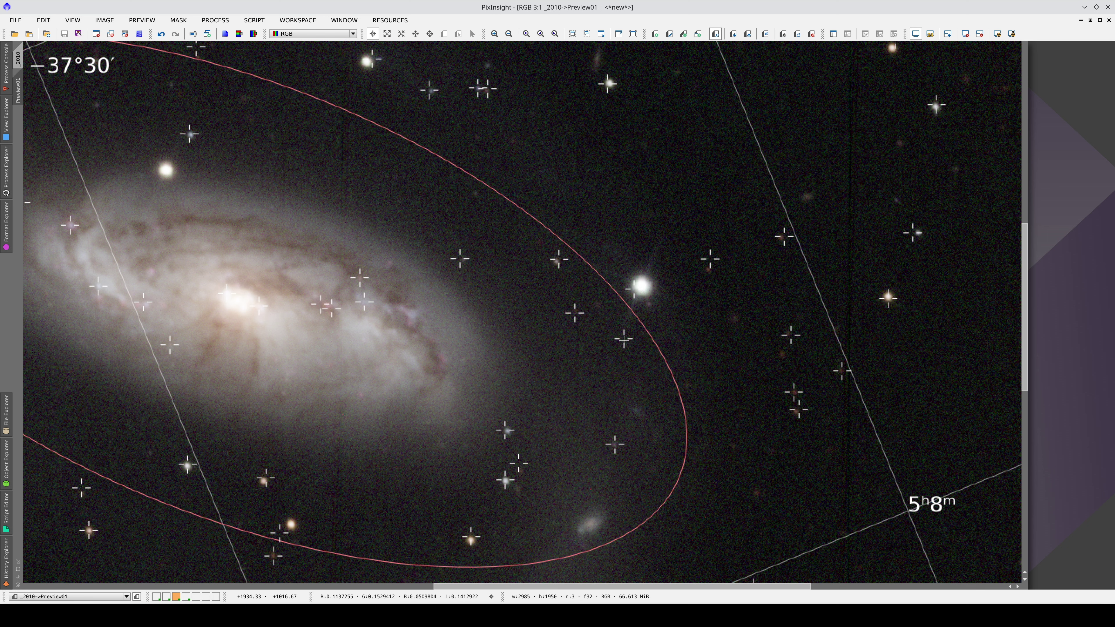
{"action": "scroll", "coordinate": [623, 339], "scroll_direction": "down", "scroll_amount": 2}
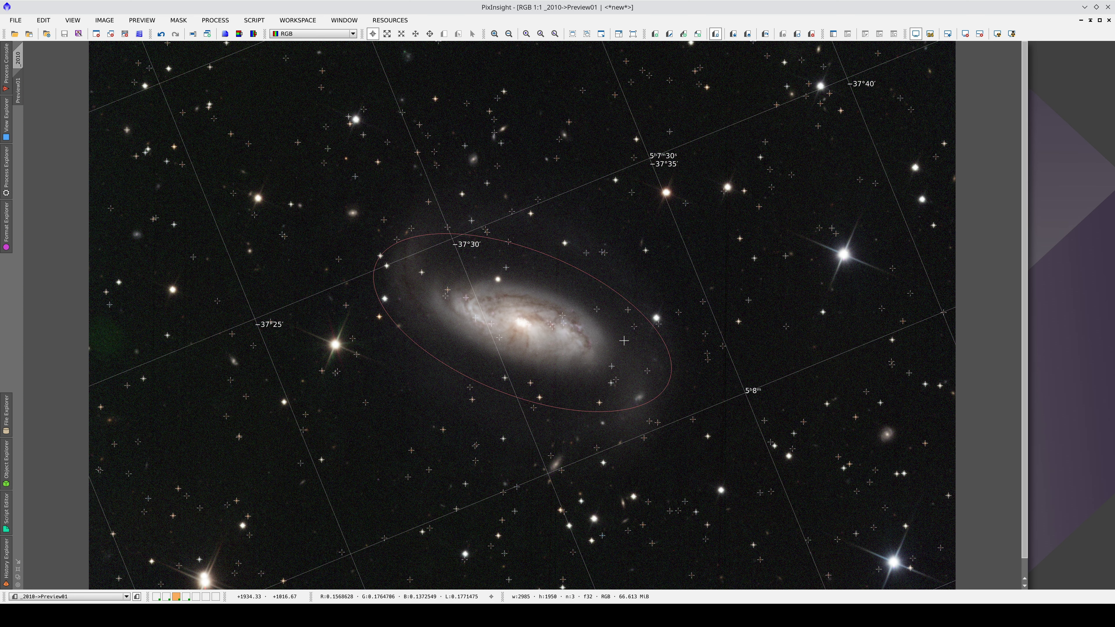
{"action": "scroll", "coordinate": [623, 340], "scroll_direction": "down", "scroll_amount": 1}
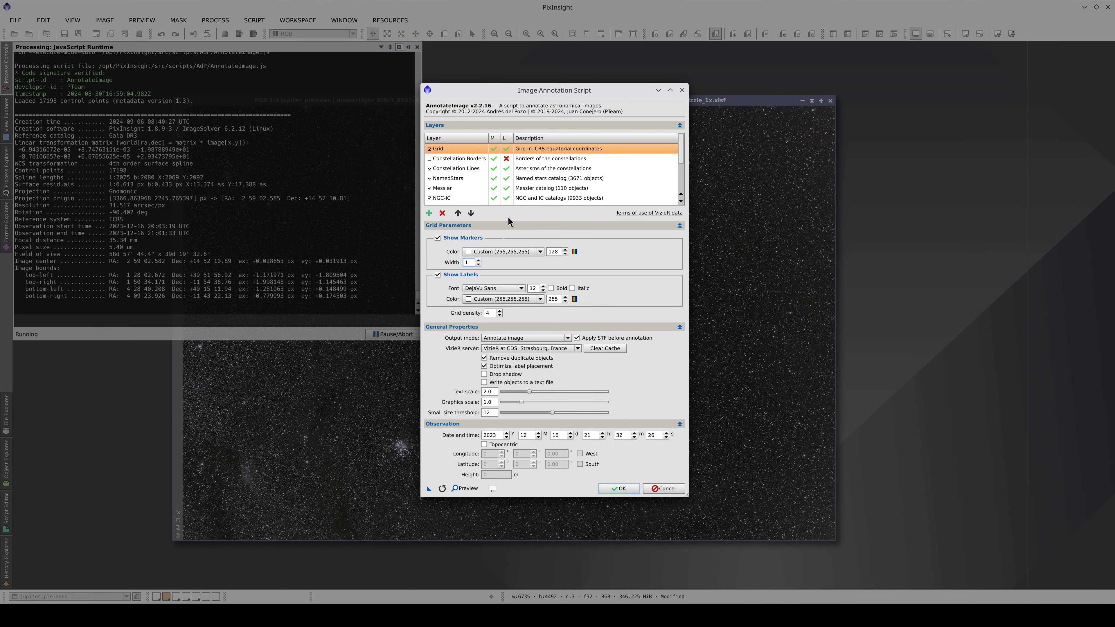
Enable the Planets and Asteroids layers in the annotation script and add an Ecliptic layer.
{"action": "scroll", "coordinate": [470, 162], "scroll_direction": "down", "scroll_amount": 2}
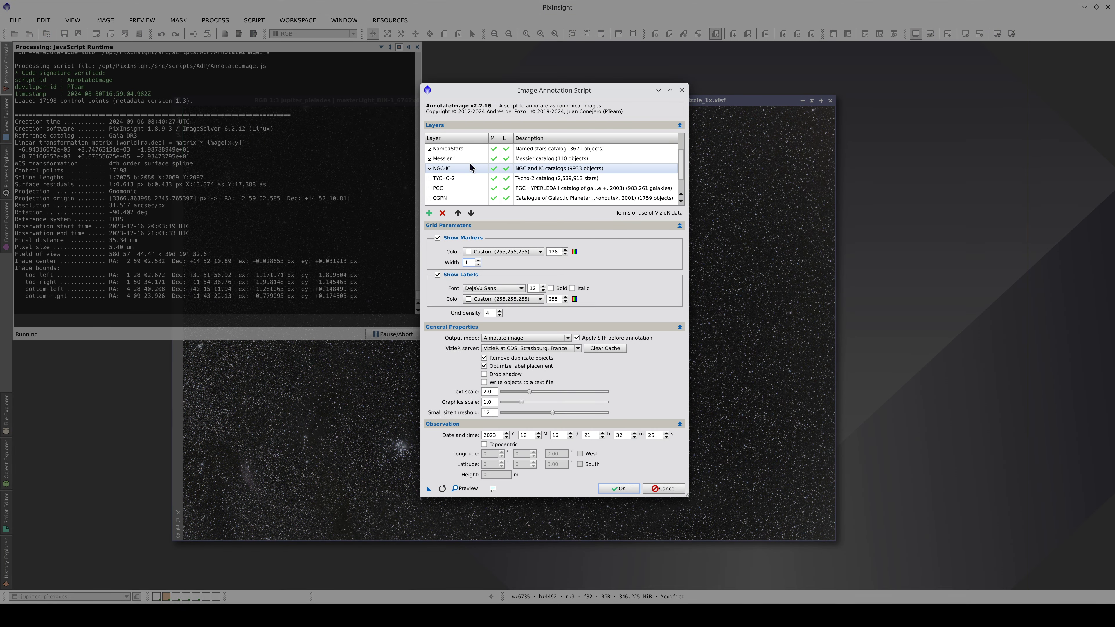
{"action": "left_click", "coordinate": [430, 188]}
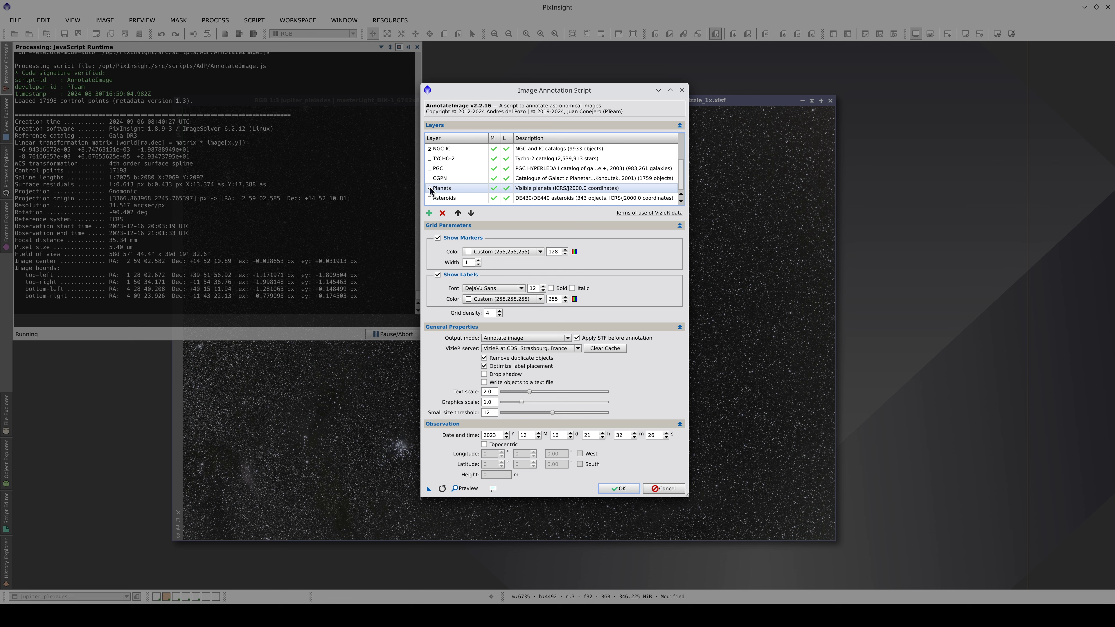
{"action": "left_click", "coordinate": [431, 198]}
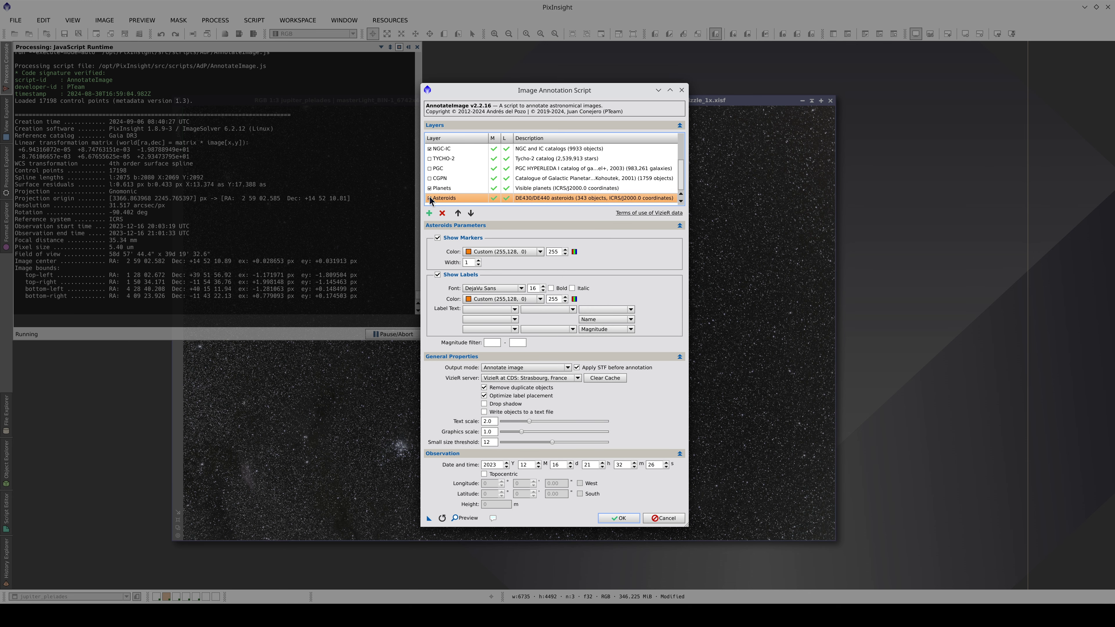
{"action": "left_click", "coordinate": [429, 213]}
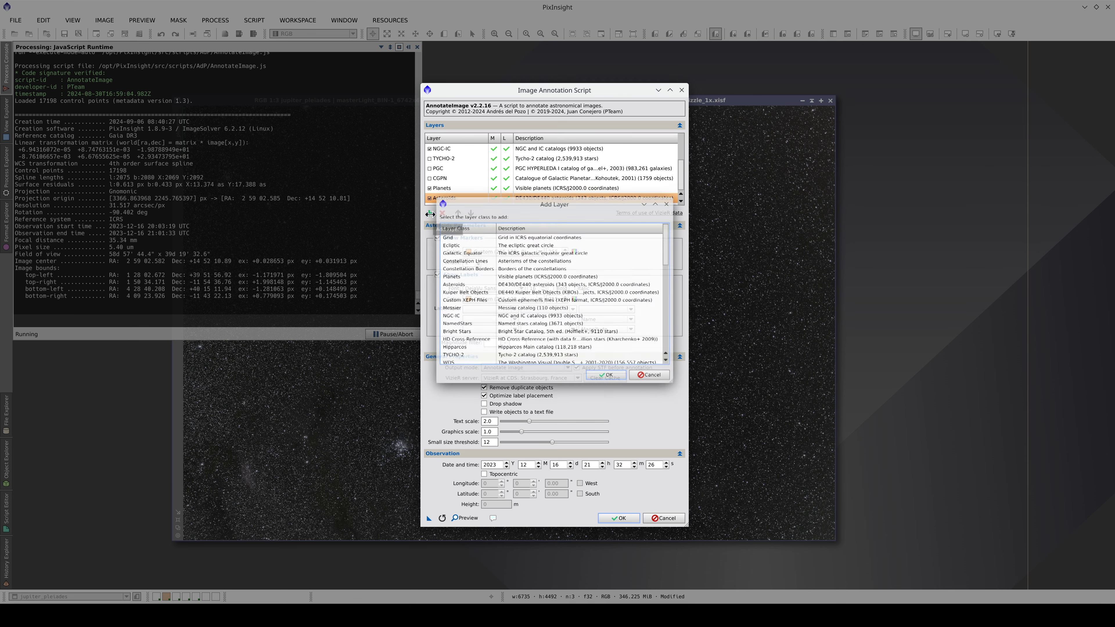
{"action": "left_click", "coordinate": [454, 244]}
{"action": "left_click", "coordinate": [608, 378]}
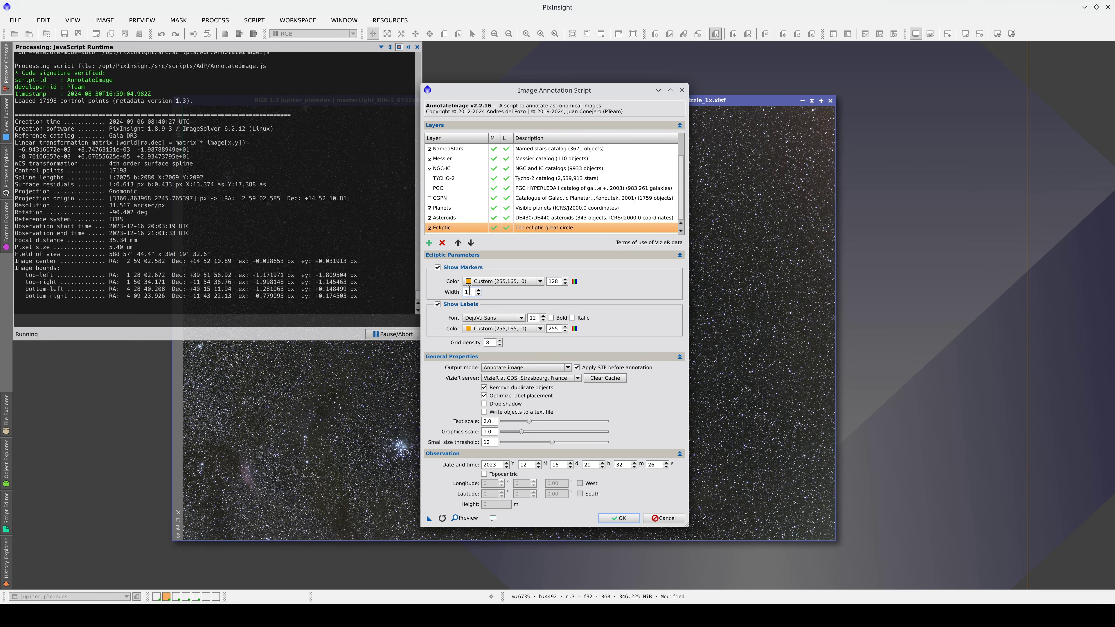
Disable the NGC-IC, Messier and NamedStars layers and generate the annotated image of jupiter_pleiades.
{"action": "scroll", "coordinate": [469, 291], "scroll_direction": "up", "scroll_amount": 1}
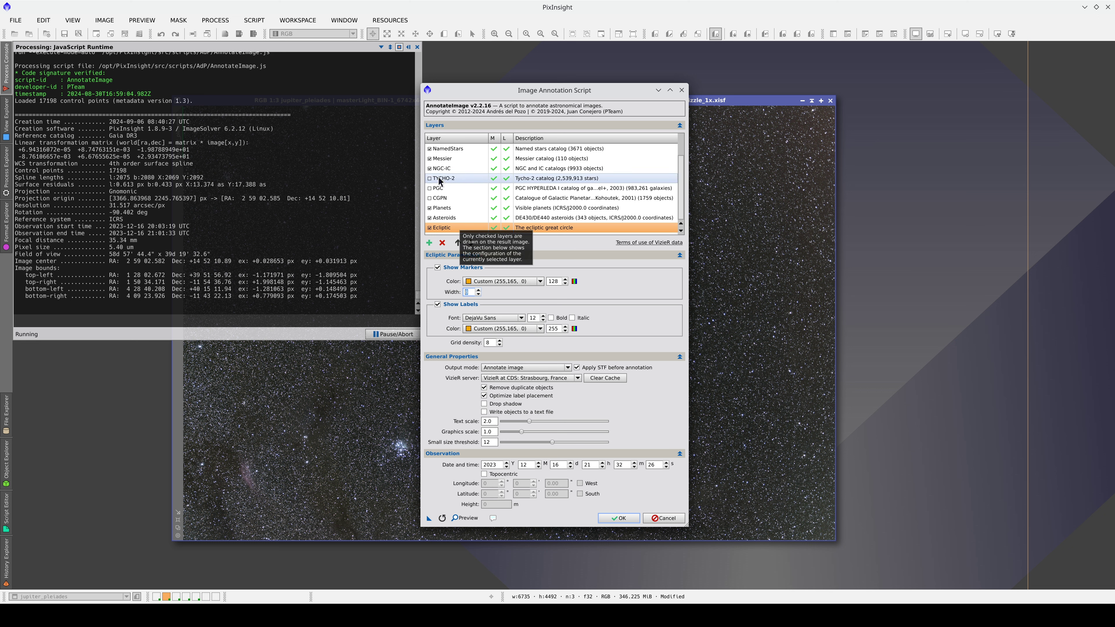
{"action": "left_click", "coordinate": [430, 170]}
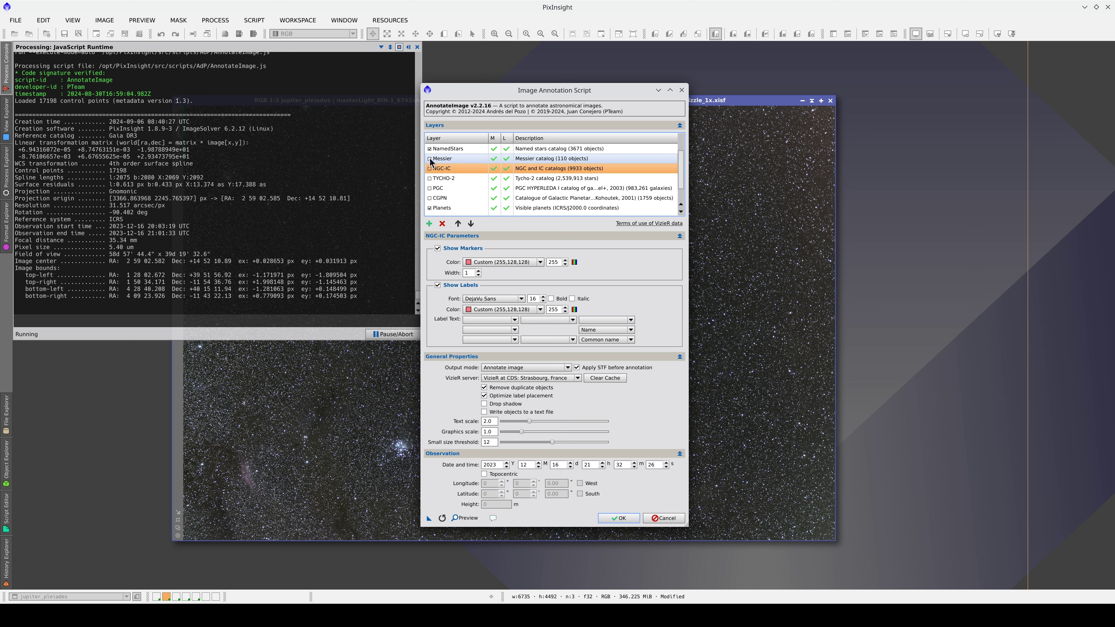
{"action": "scroll", "coordinate": [430, 151], "scroll_direction": "up", "scroll_amount": 1}
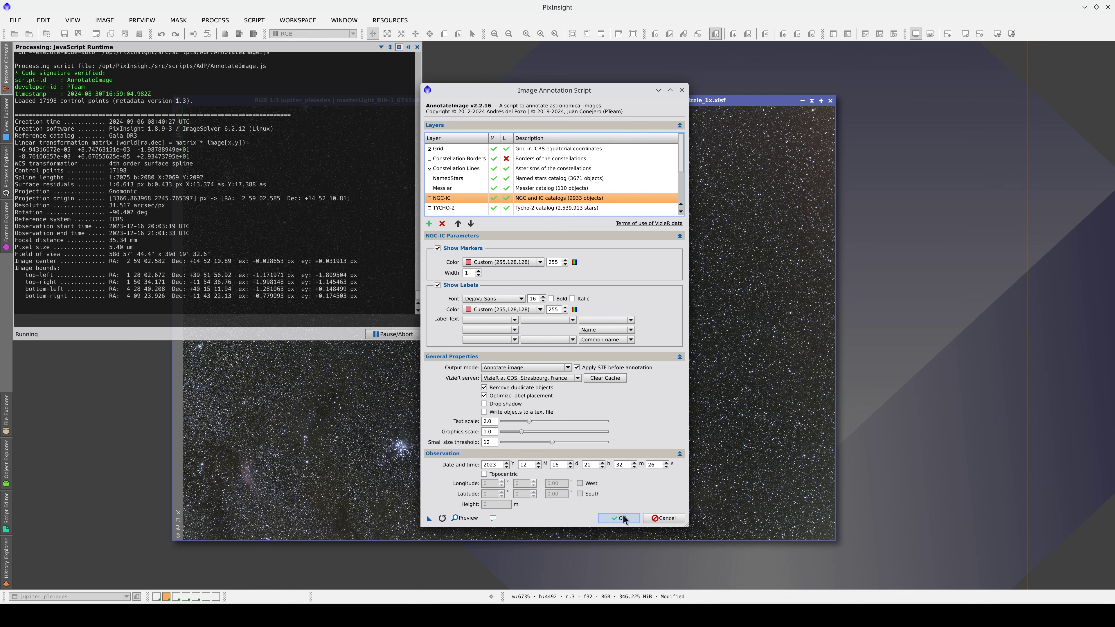
{"action": "left_click", "coordinate": [621, 517]}
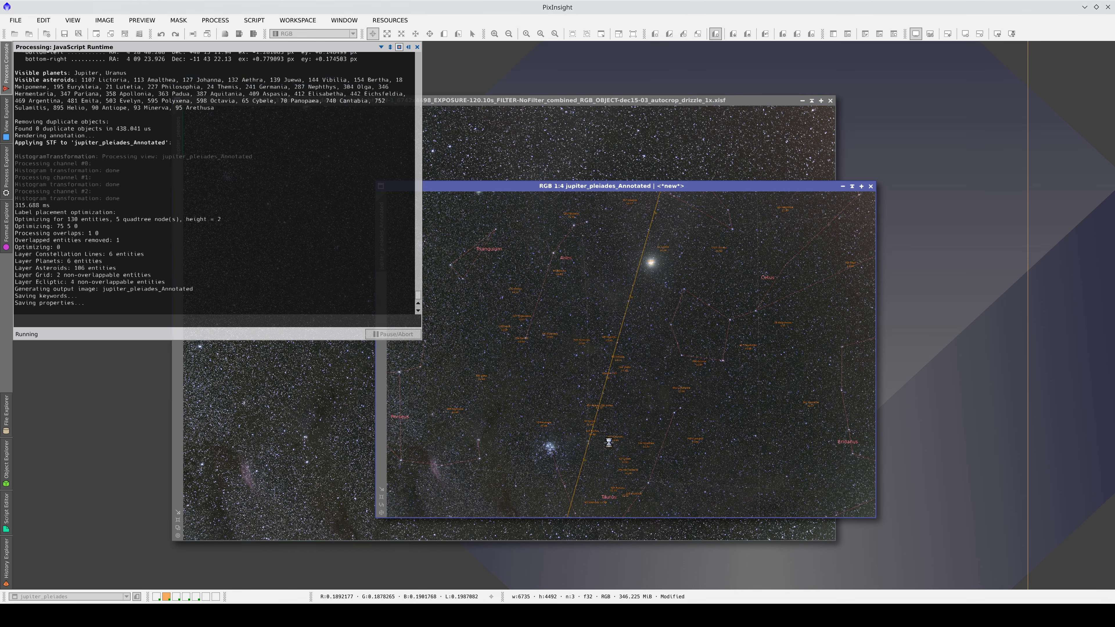
Maximize the annotated image and examine the planet and asteroid labels along the ecliptic, from Jupiter past Uranus to 113 Amalthea, up to 3:1 zoom.
{"action": "double_click", "coordinate": [589, 187]}
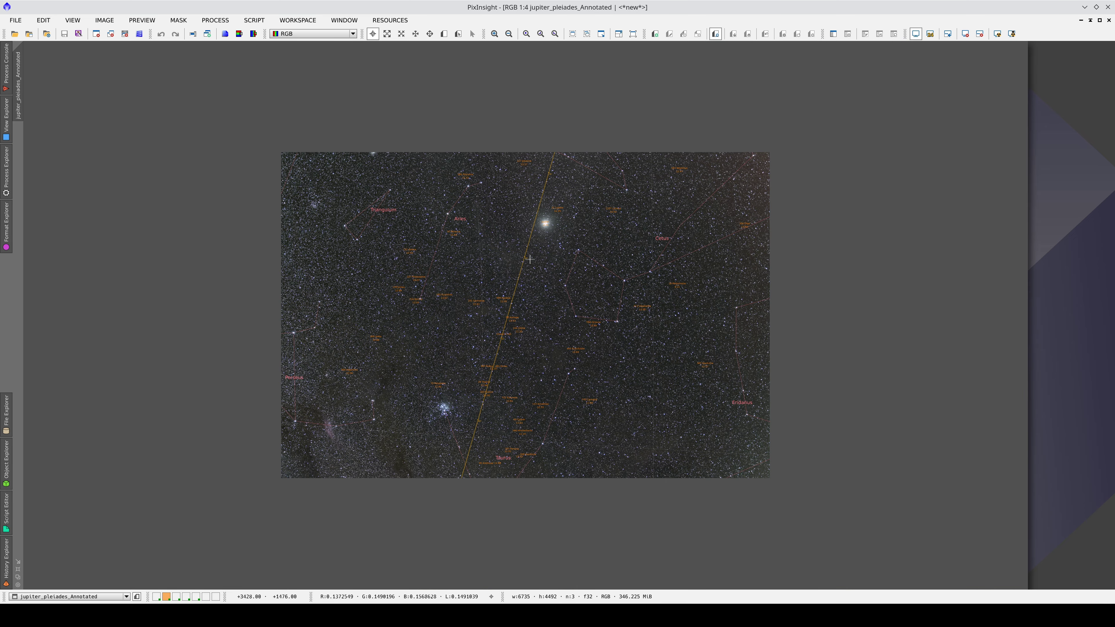
{"action": "scroll", "coordinate": [544, 211], "scroll_direction": "up", "scroll_amount": 4}
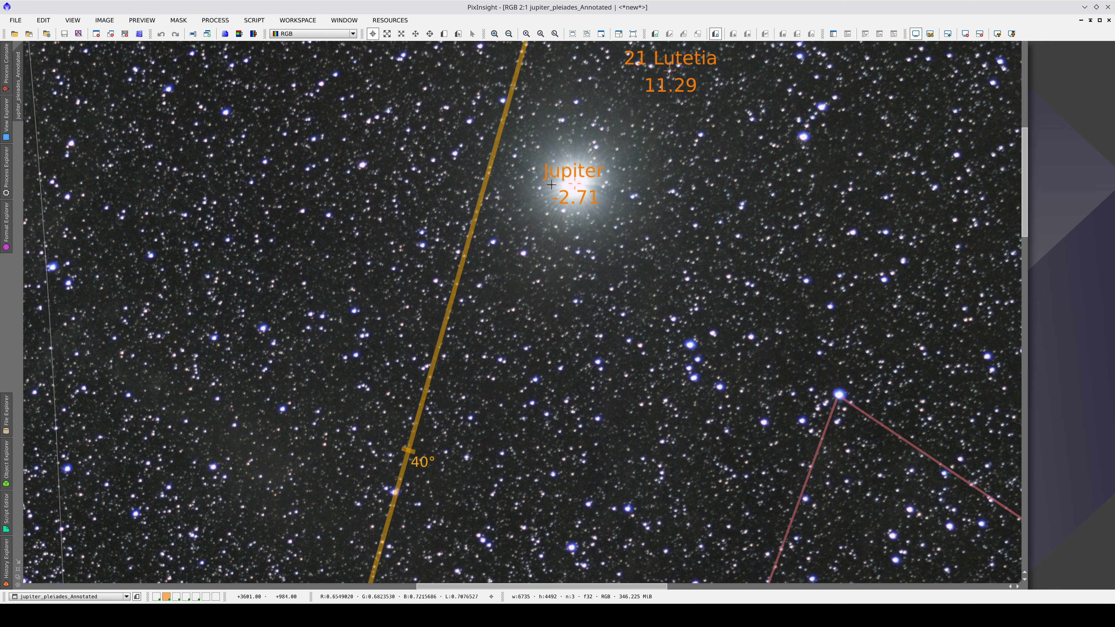
{"action": "left_click_drag", "start_coordinate": [411, 475], "coordinate": [441, 167]}
{"action": "scroll", "coordinate": [406, 353], "scroll_direction": "down", "scroll_amount": 1}
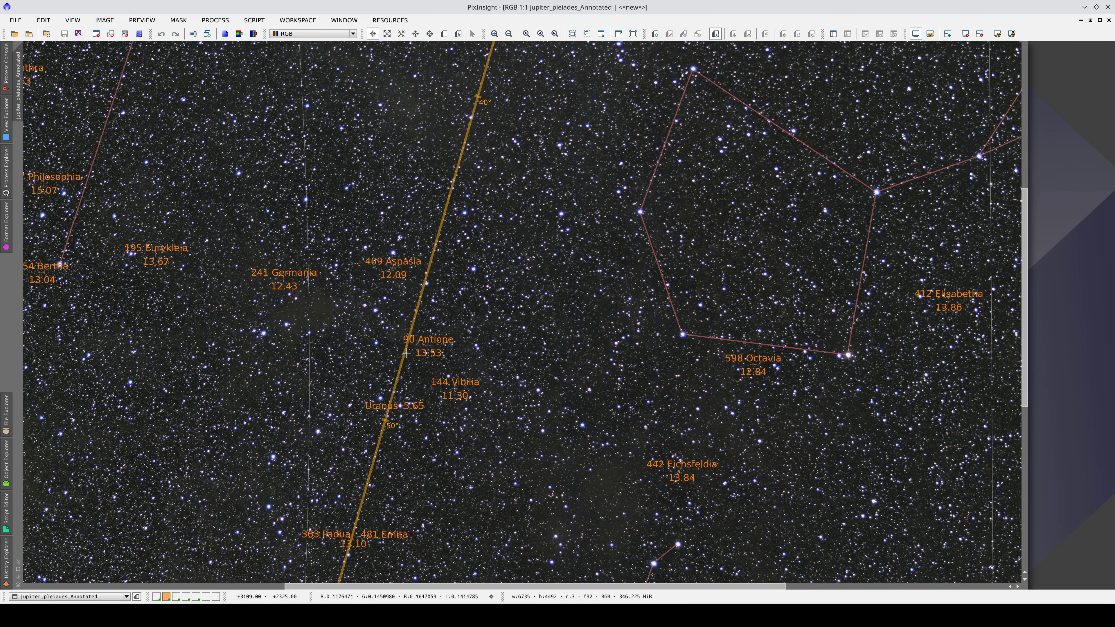
{"action": "scroll", "coordinate": [388, 434], "scroll_direction": "up", "scroll_amount": 2}
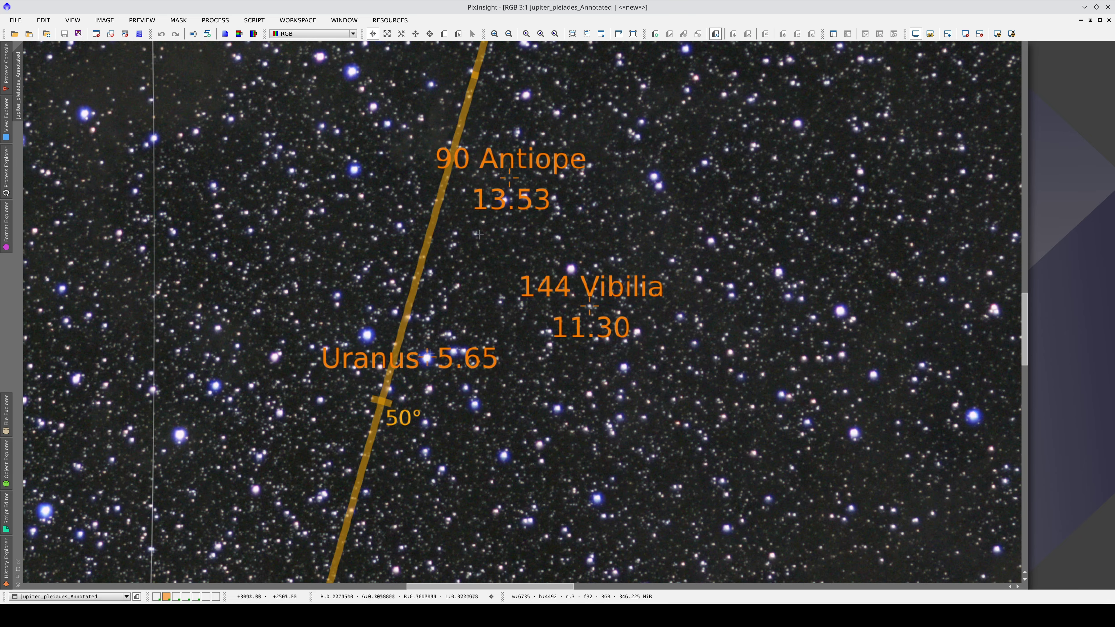
{"action": "left_click_drag", "start_coordinate": [480, 230], "coordinate": [422, 298]}
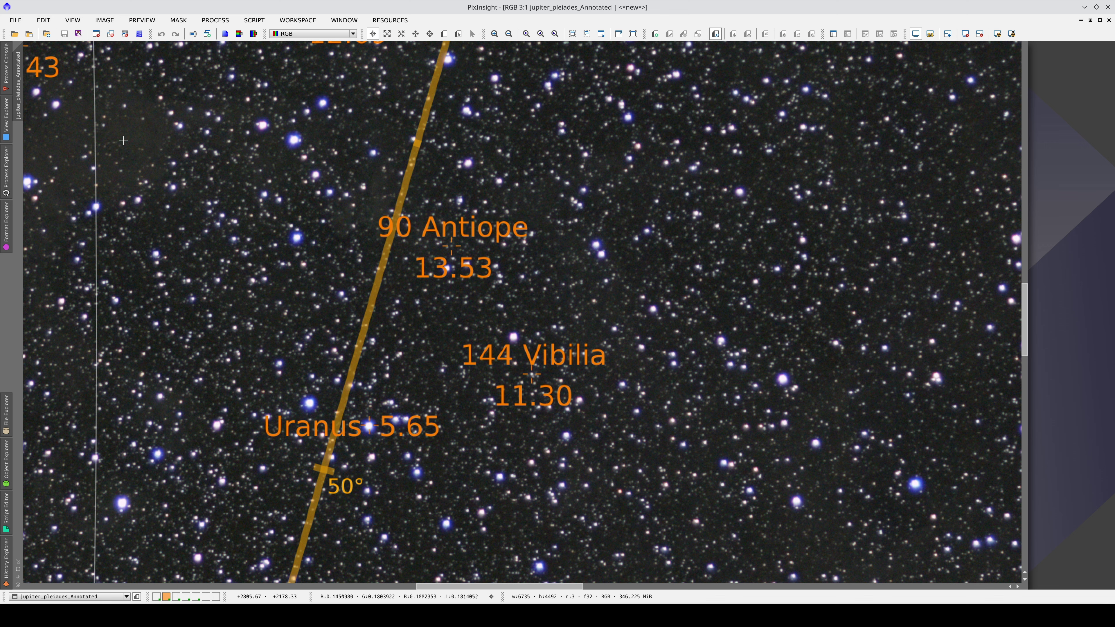
{"action": "left_click_drag", "start_coordinate": [120, 130], "coordinate": [283, 328]}
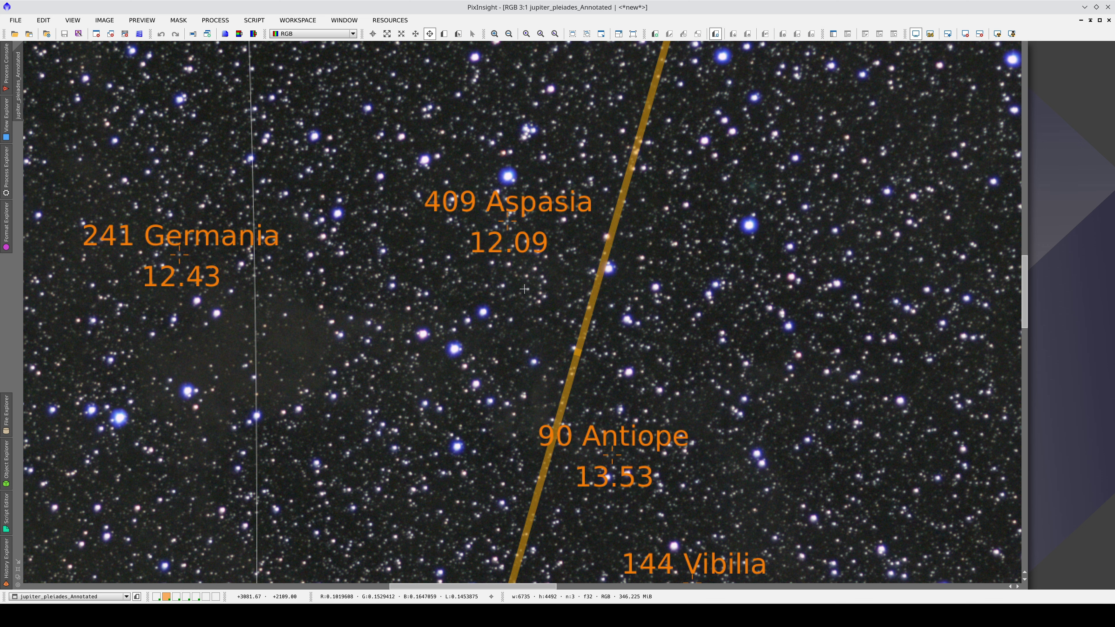
{"action": "key", "text": "alt+r"}
{"action": "key", "text": "alt+p"}
{"action": "left_click_drag", "start_coordinate": [448, 254], "coordinate": [312, 347]}
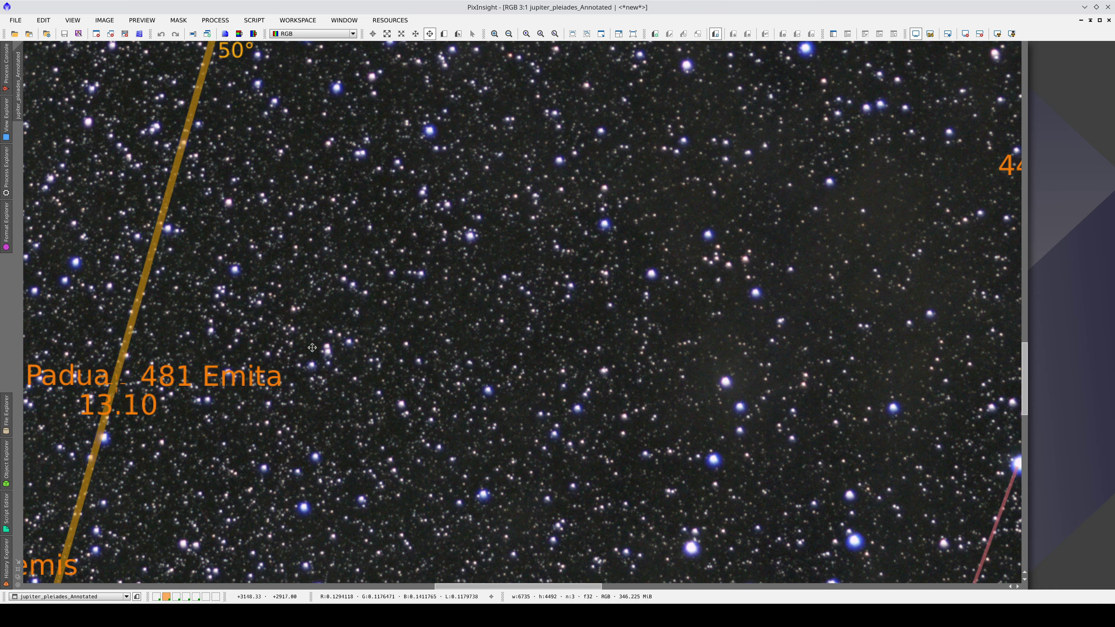
{"action": "left_click_drag", "start_coordinate": [137, 479], "coordinate": [530, 481]}
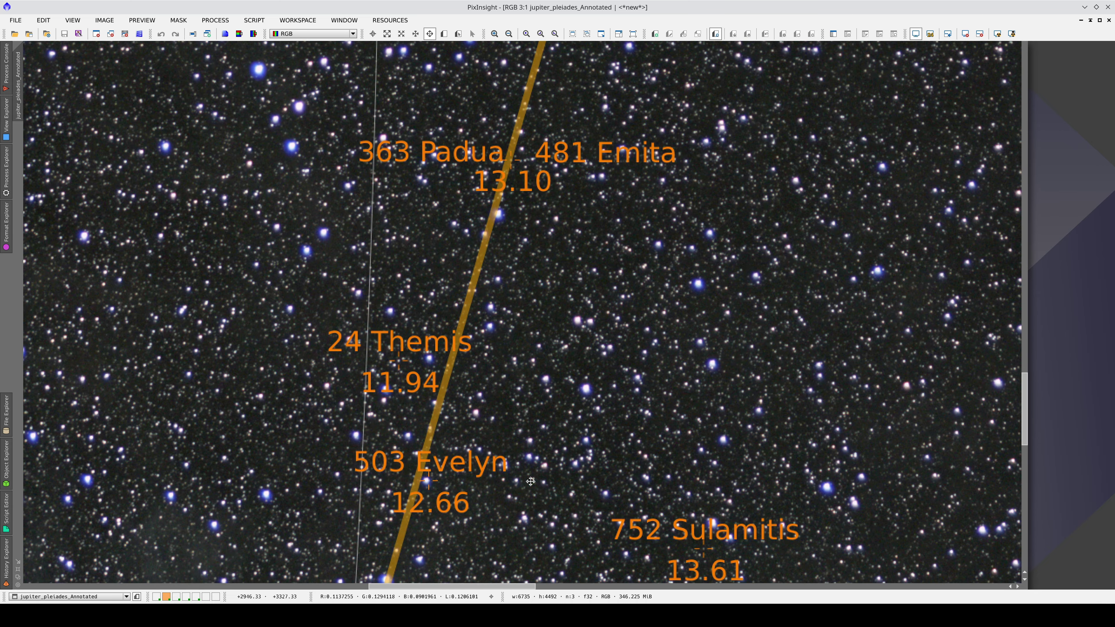
{"action": "left_click_drag", "start_coordinate": [552, 530], "coordinate": [314, 323]}
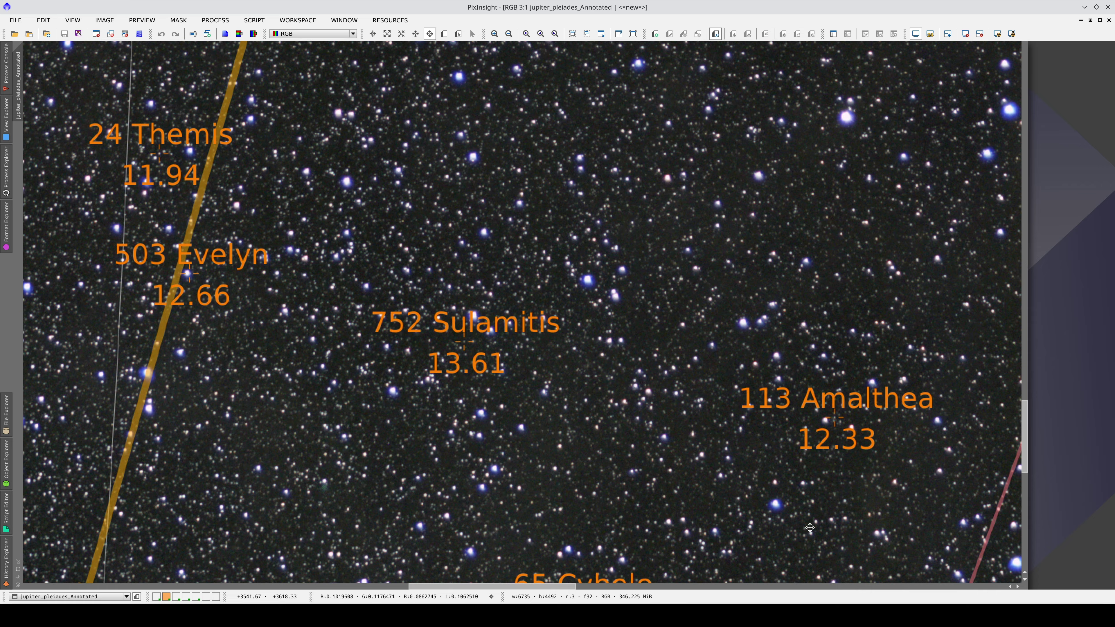
{"action": "left_click_drag", "start_coordinate": [810, 528], "coordinate": [605, 276]}
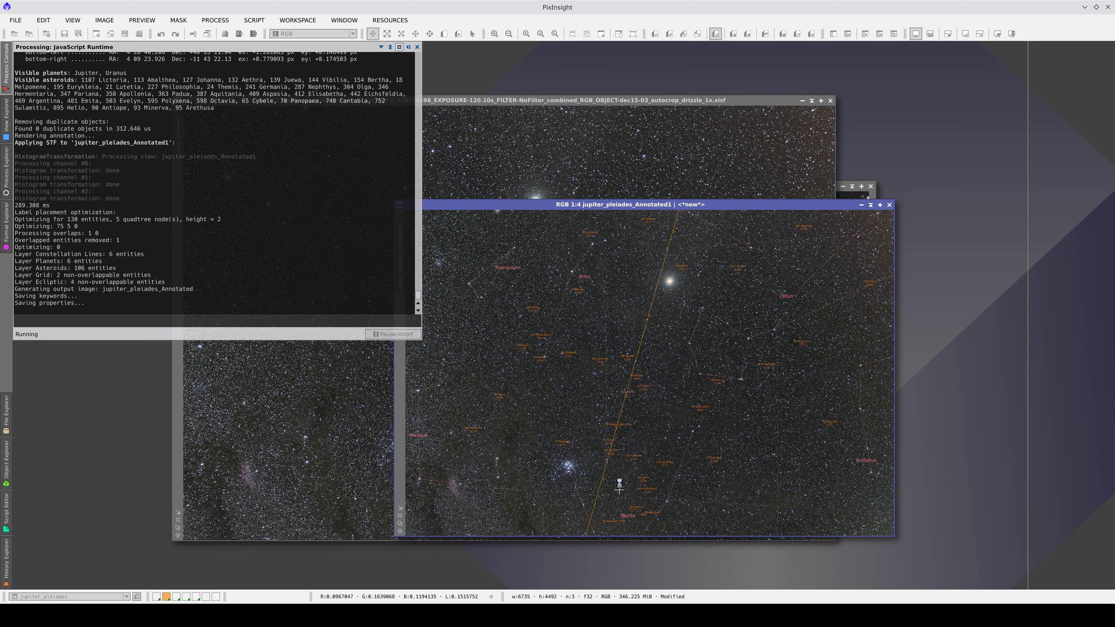
Rename the second annotated image as _16h and the first annotated image as _21h.
{"action": "double_click", "coordinate": [399, 261]}
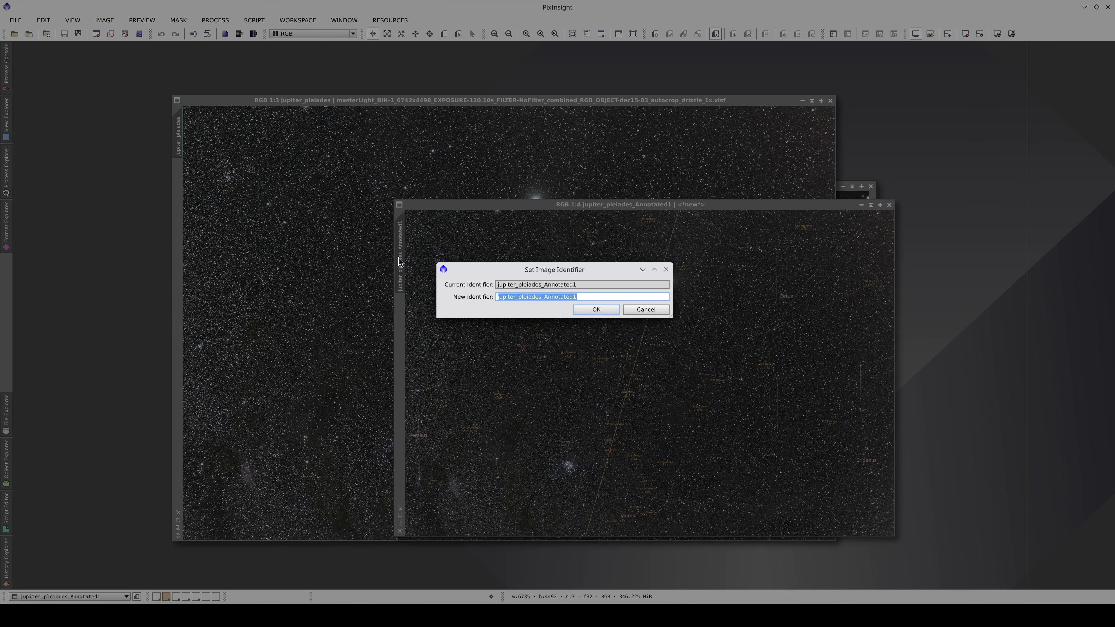
{"action": "key", "text": "BackSpace"}
{"action": "type", "text": "_16h"}
{"action": "key", "text": "Return"}
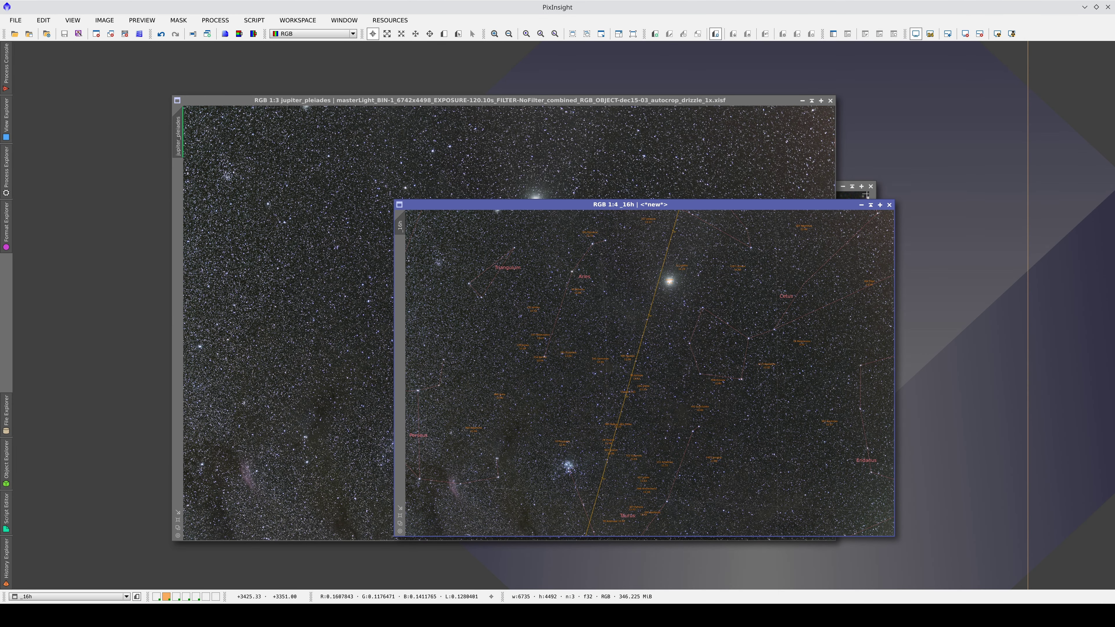
{"action": "left_click", "coordinate": [868, 194]}
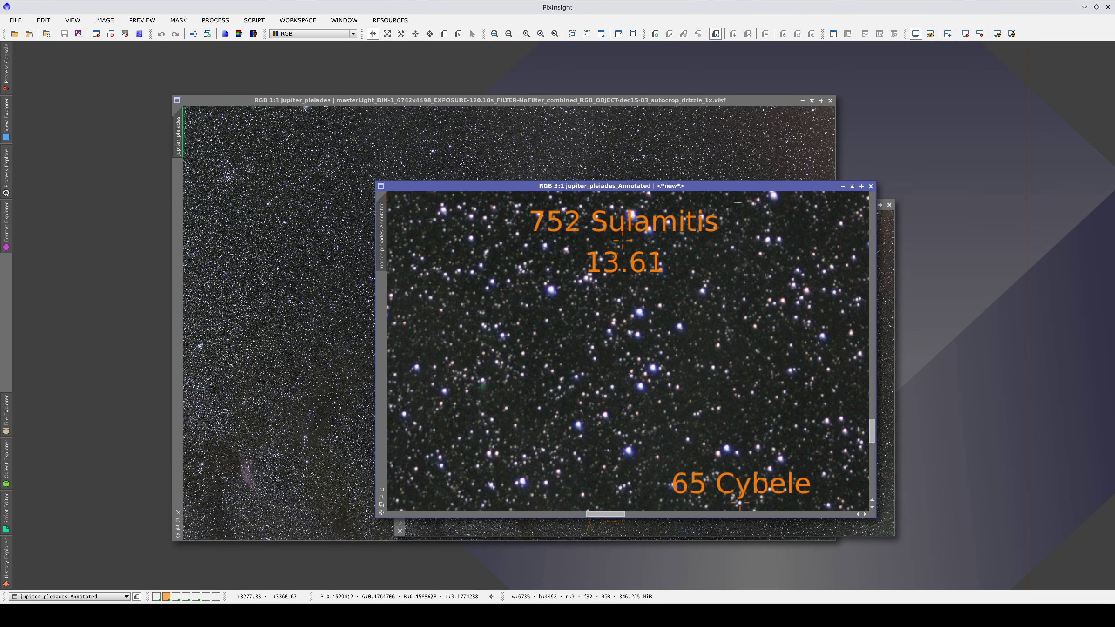
{"action": "double_click", "coordinate": [380, 233]}
{"action": "key", "text": "BackSpace"}
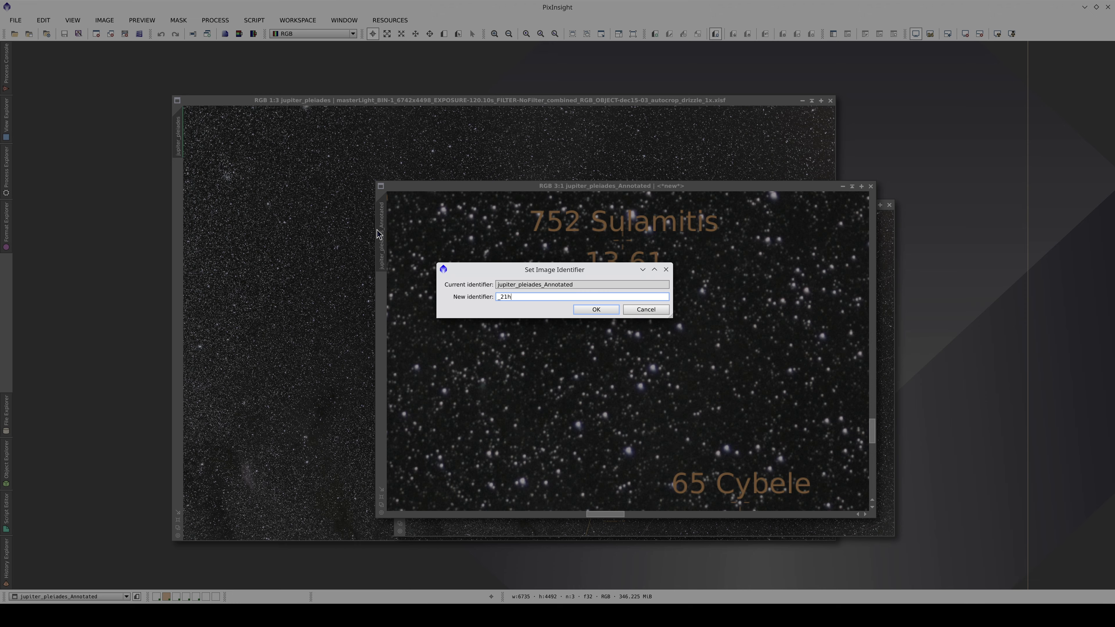
{"action": "key", "text": "Return"}
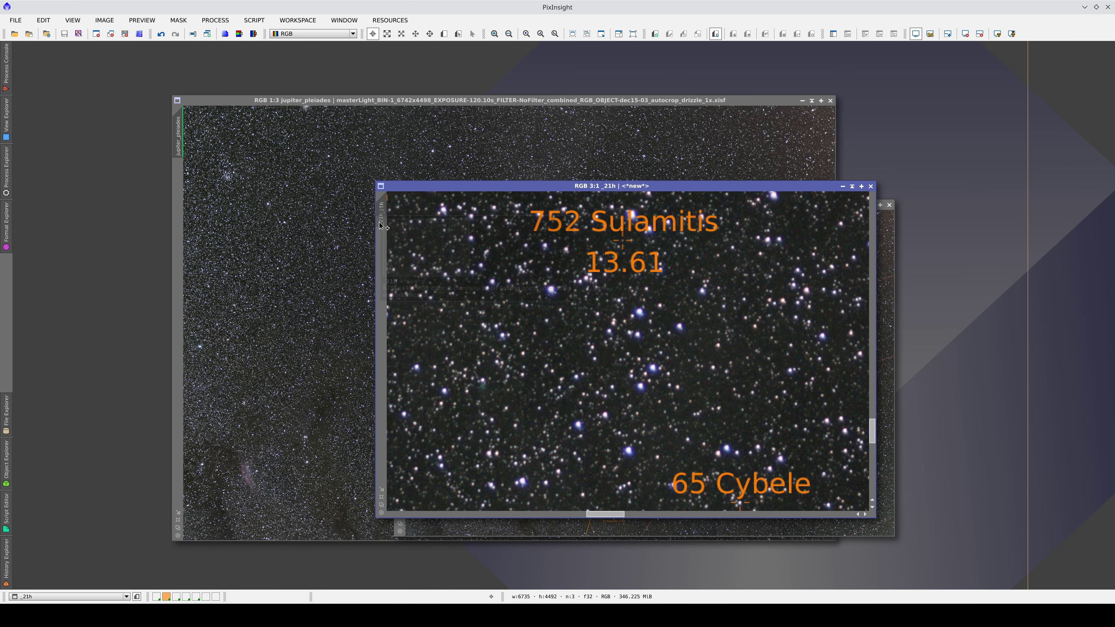
Maximize the _21h image, create a whole-image preview and apply PixelMath with the expression _16h to it, closing PixelMath when done.
{"action": "double_click", "coordinate": [404, 186]}
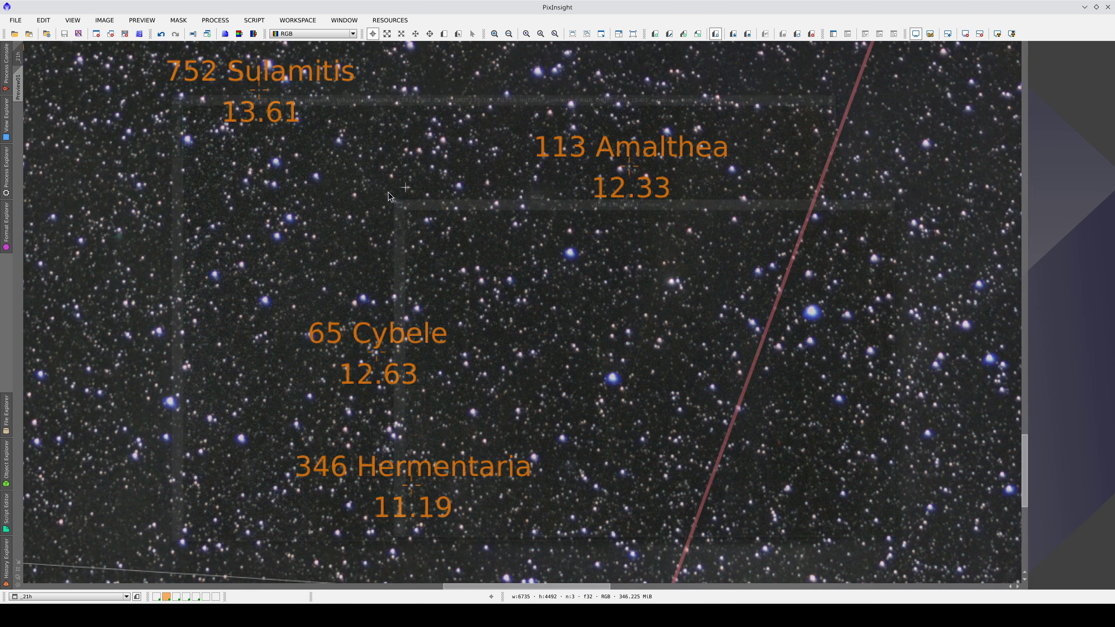
{"action": "left_click", "coordinate": [17, 87]}
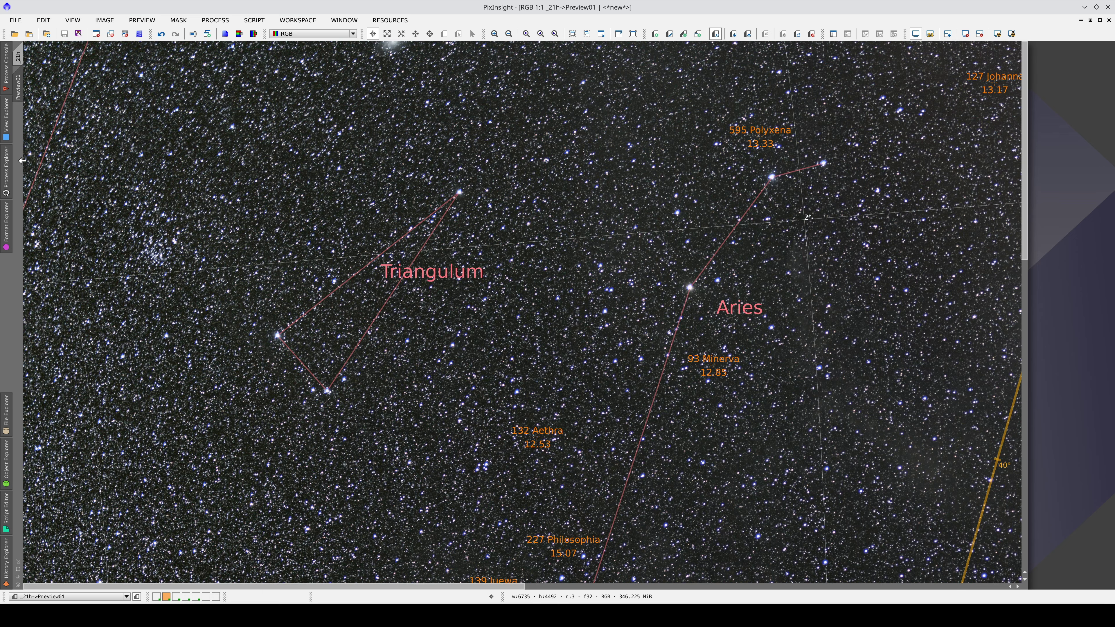
{"action": "left_click", "coordinate": [6, 171]}
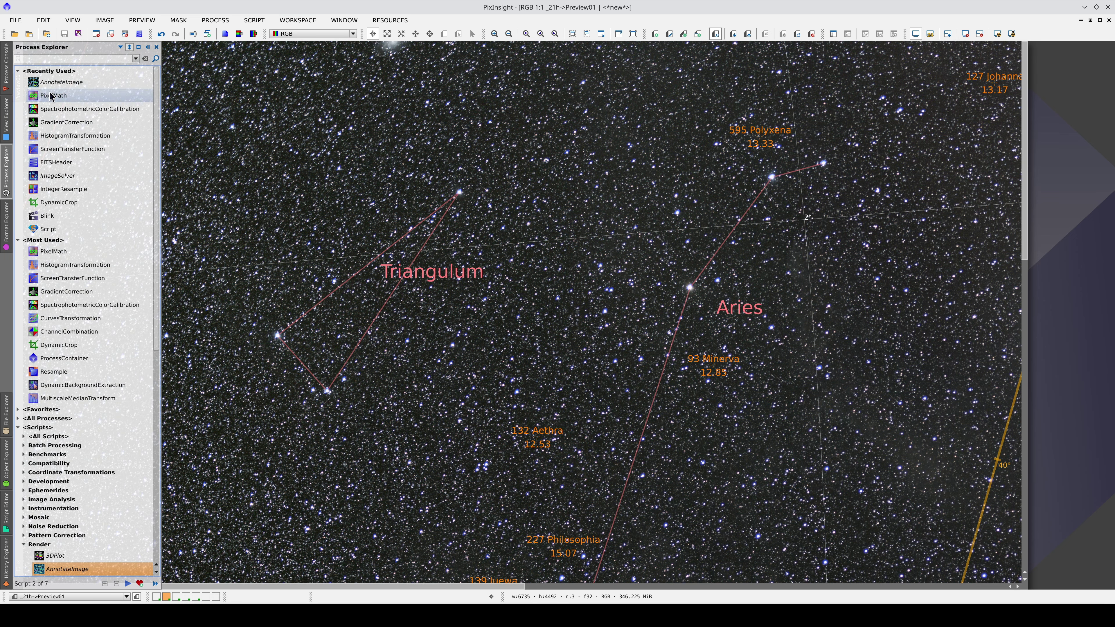
{"action": "double_click", "coordinate": [51, 96]}
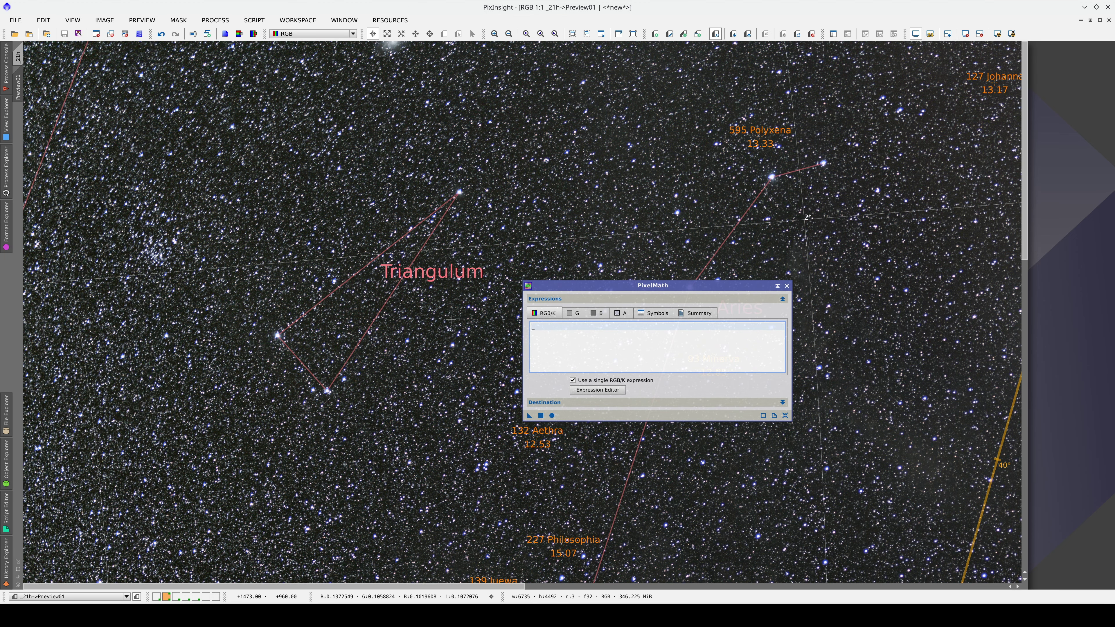
{"action": "type", "text": "_16h"}
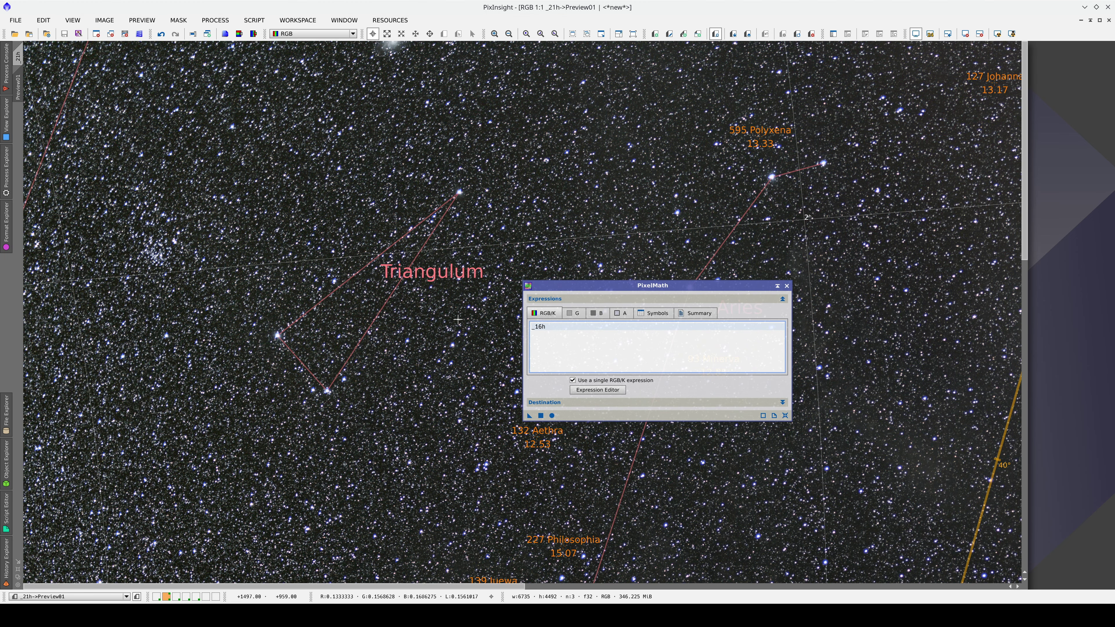
{"action": "left_click", "coordinate": [541, 415]}
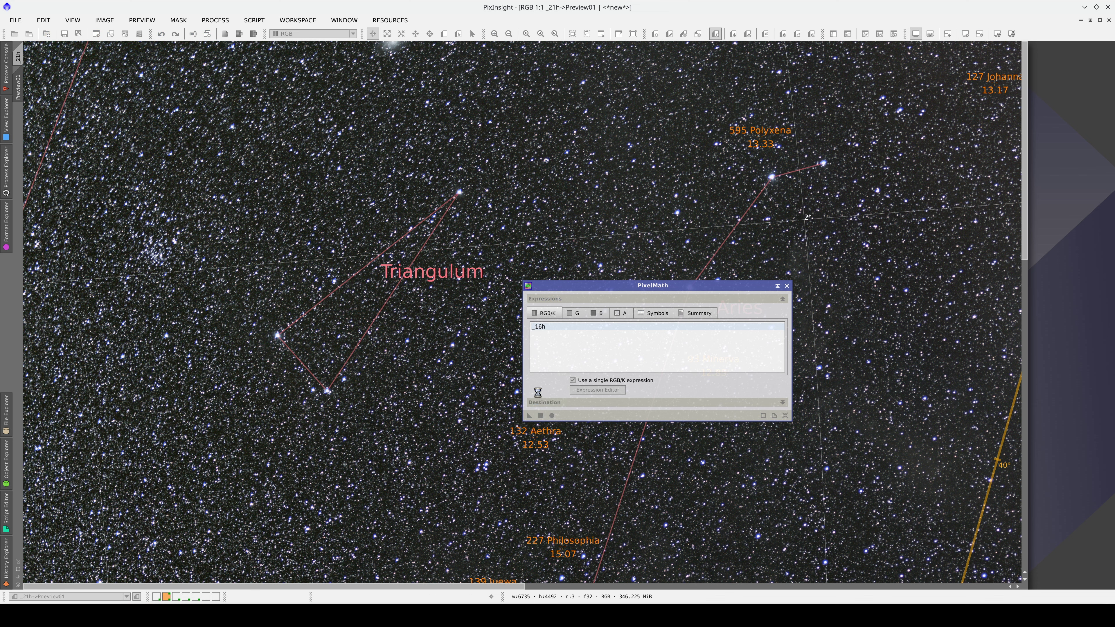
{"action": "left_click", "coordinate": [786, 286]}
Alternate the preview between its 21h and 16h versions at 3:1 zoom and compare the asteroid marker positions around 93 Minerva and 227 Philosophia.
{"action": "scroll", "coordinate": [555, 449], "scroll_direction": "up", "scroll_amount": 1}
{"action": "scroll", "coordinate": [555, 449], "scroll_direction": "up", "scroll_amount": 1}
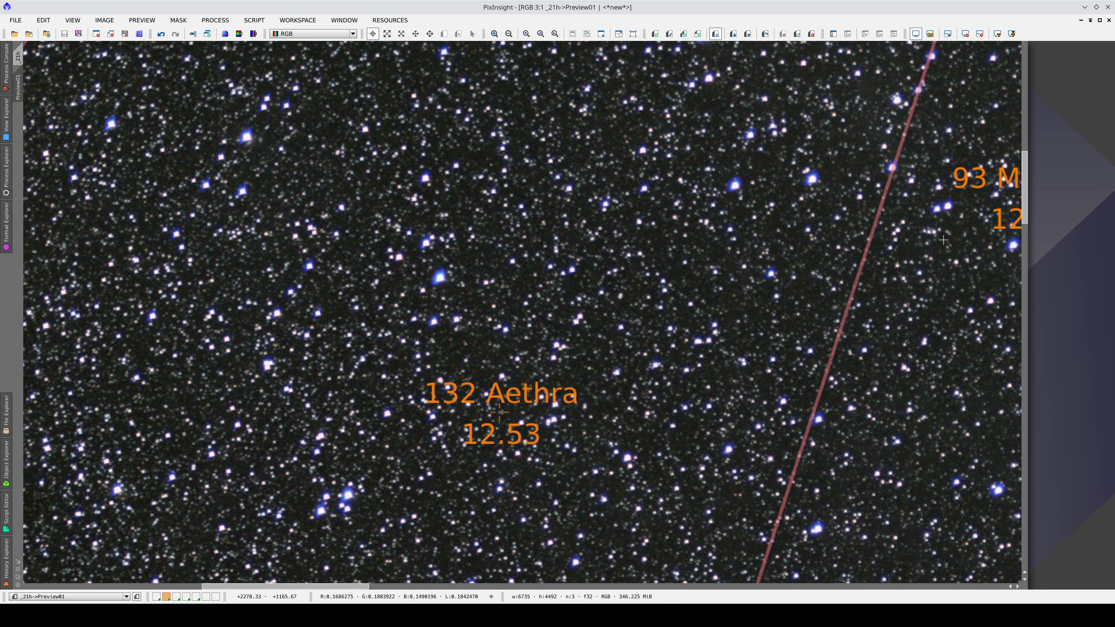
{"action": "left_click_drag", "start_coordinate": [943, 239], "coordinate": [484, 459]}
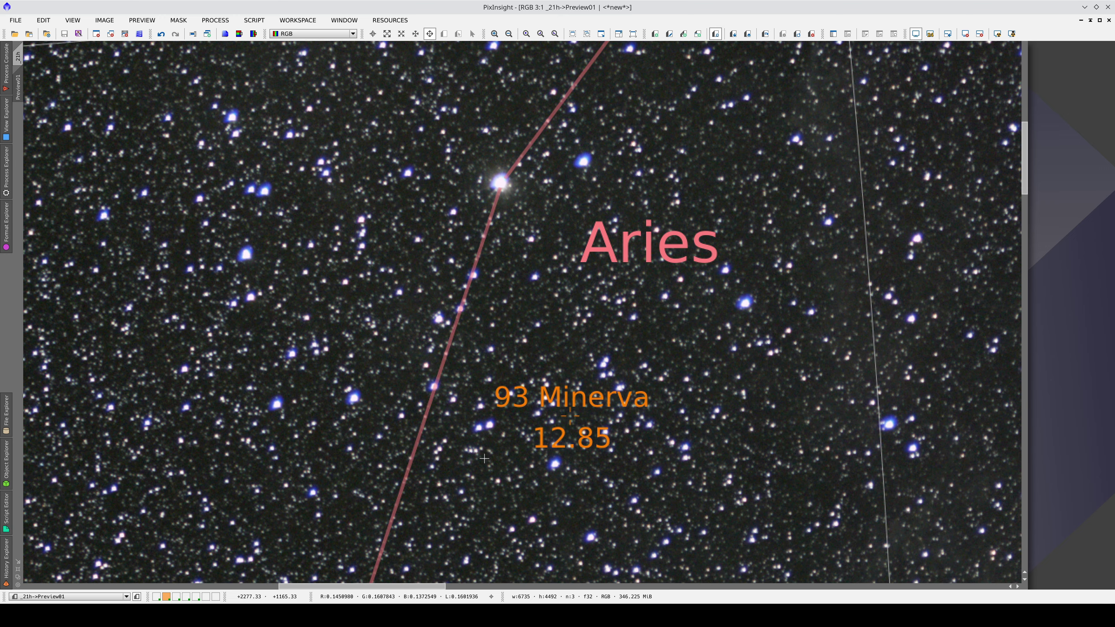
{"action": "key", "text": "space"}
{"action": "key", "text": "space"}
{"action": "left_click_drag", "start_coordinate": [424, 555], "coordinate": [644, 129]}
{"action": "key", "text": "space"}
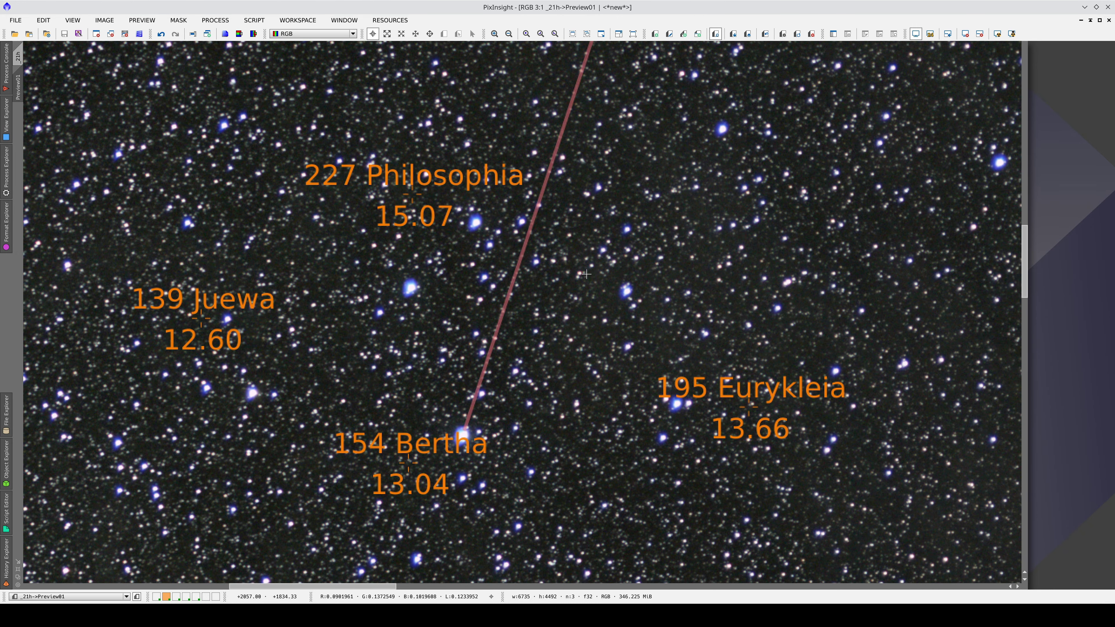